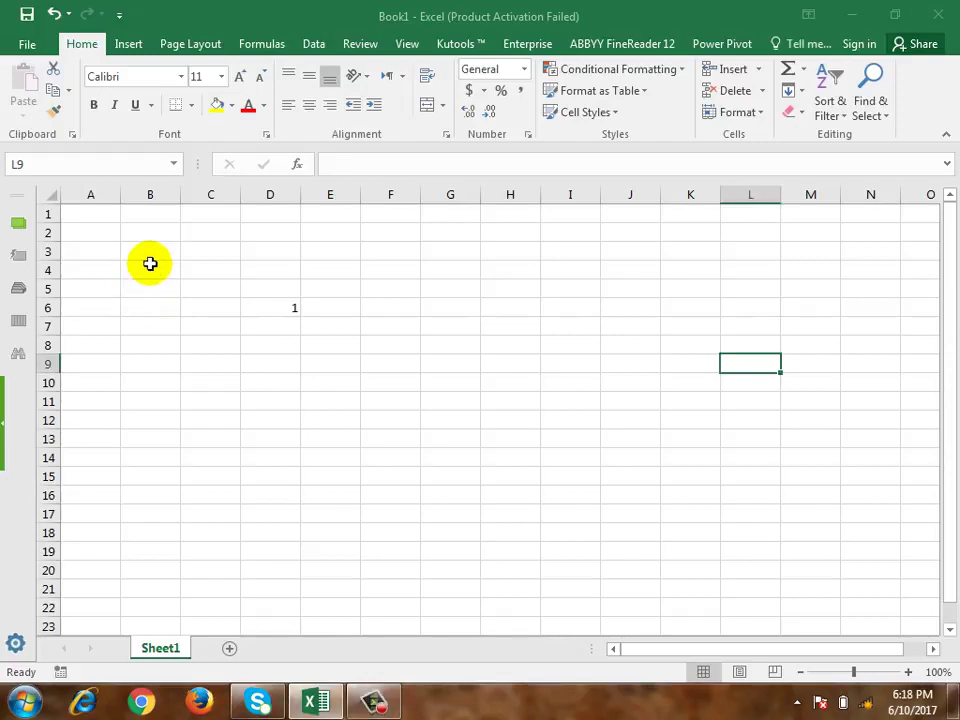
Step: Enter the headers Name, Word, Excel and Province in B3:E3
click(165, 252)
text(ame)
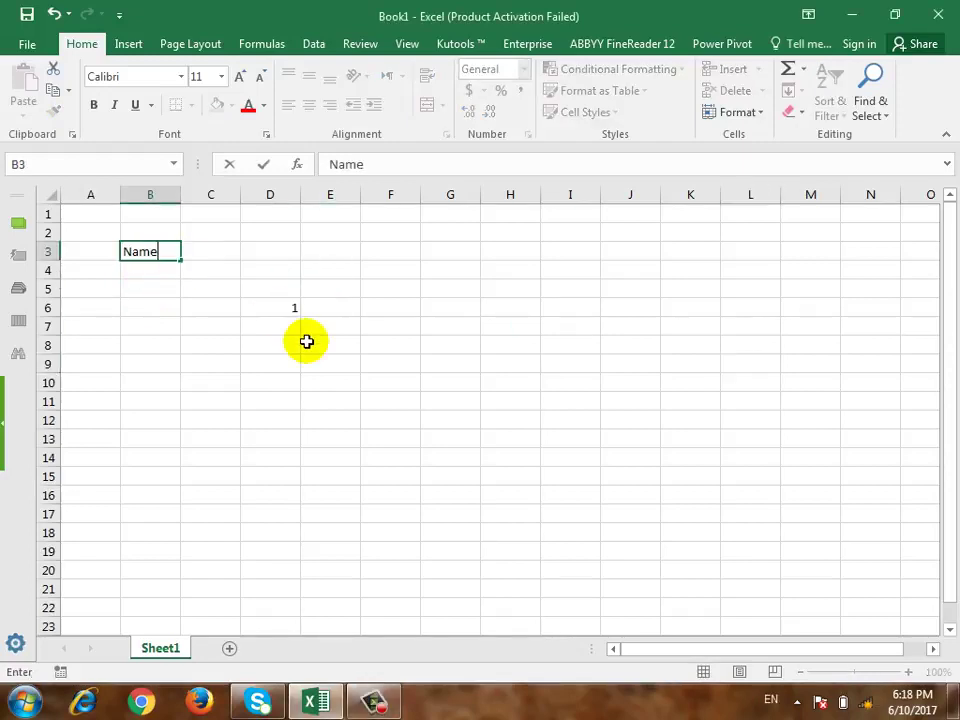
key(Tab)
text(Word)
key(Tab)
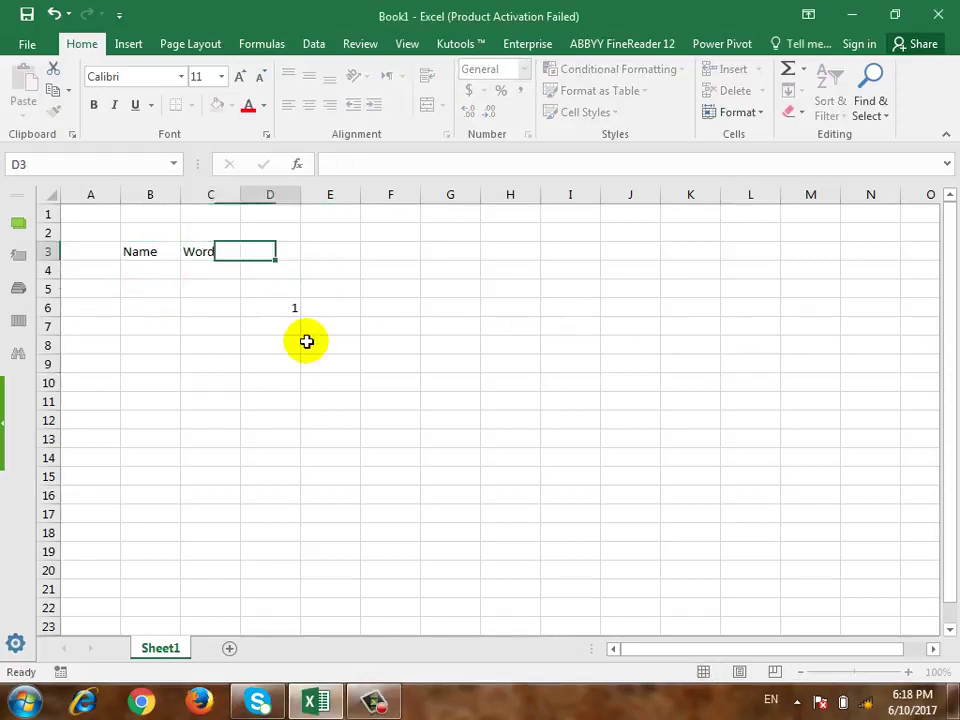
text(ex)
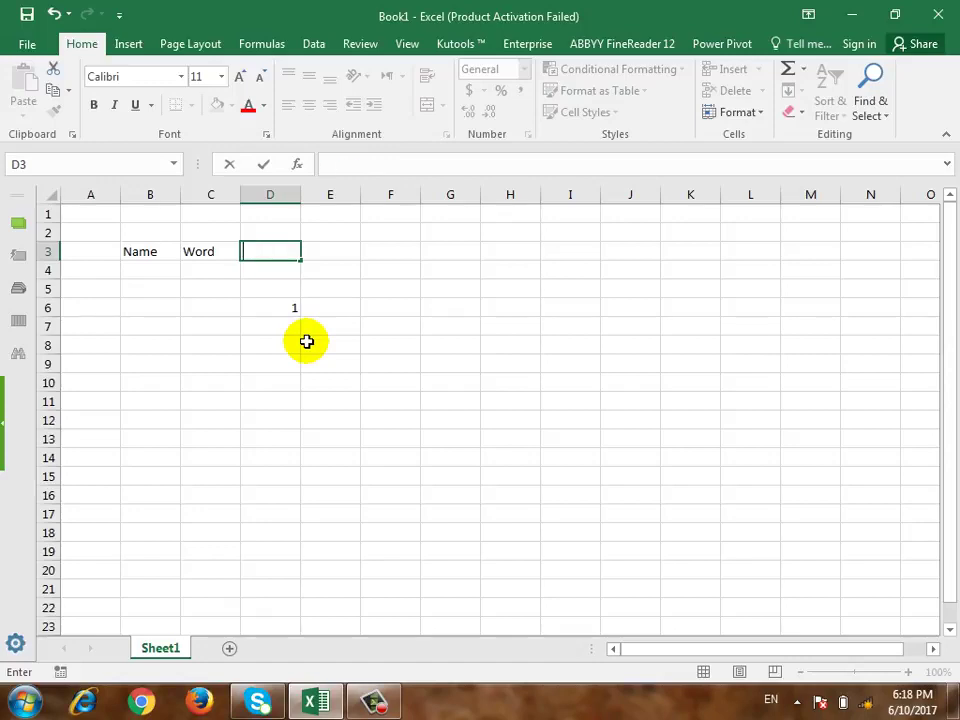
key(Down)
key(Up)
key(Right)
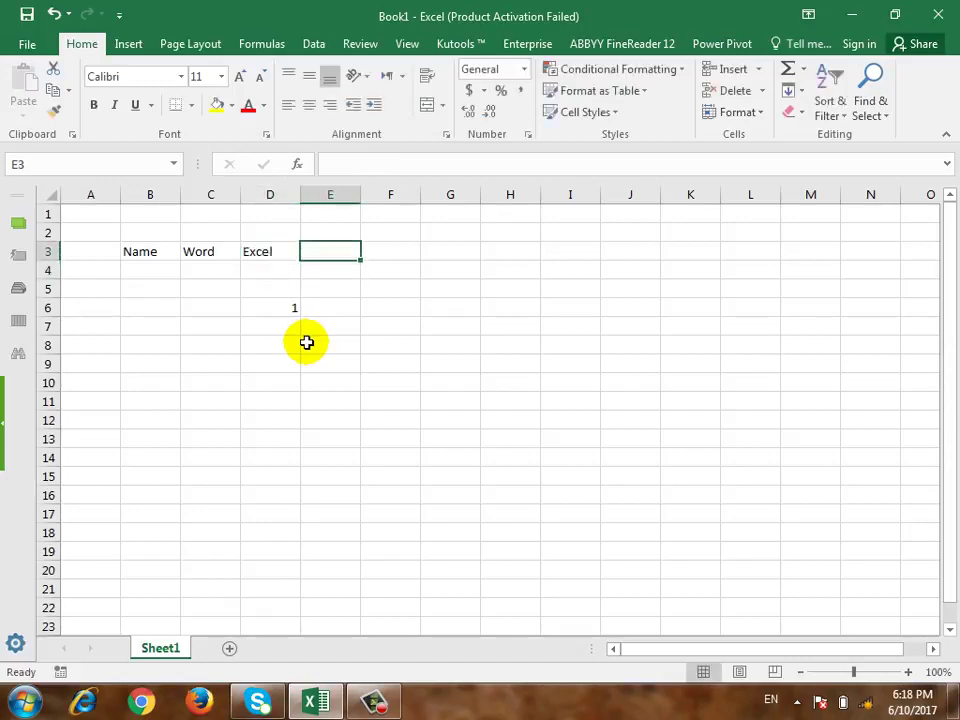
text(Pr)
key(Return)
Step: Enter four sample student names in B4:B7 and select them
key(Left)
key(Left)
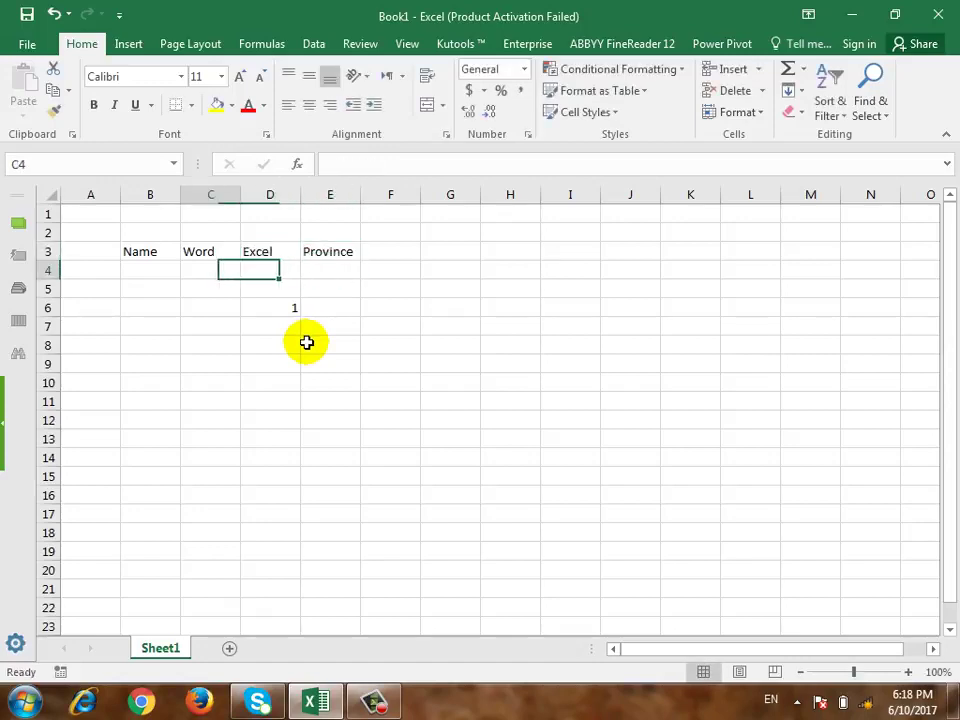
key(Left)
text(ali)
key(Return)
text(wali)
key(Return)
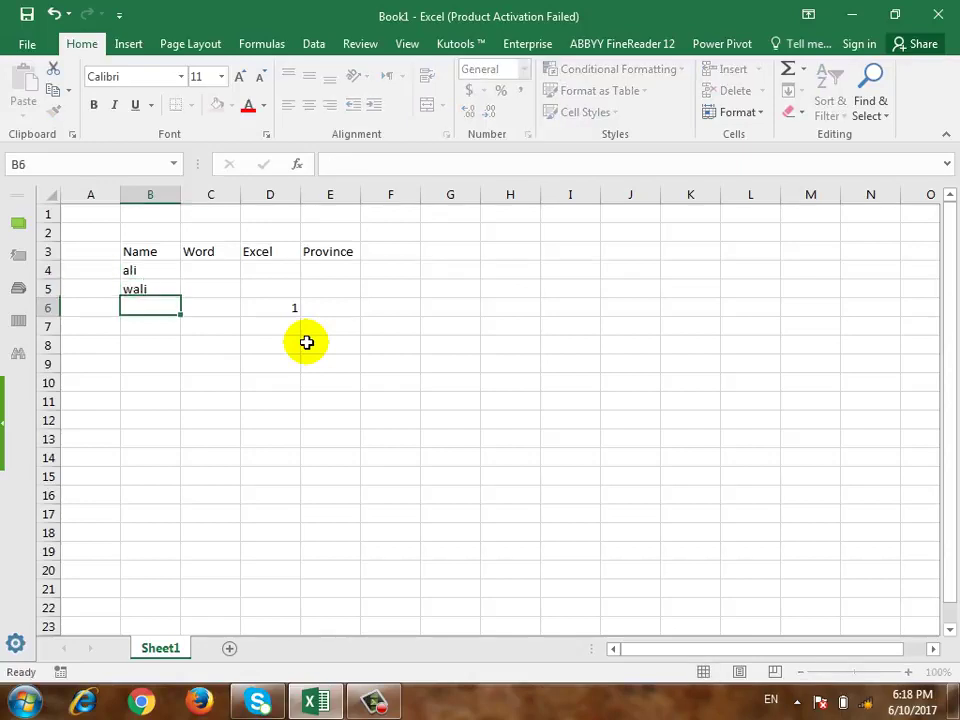
text(ahmad)
key(Down)
text(khan)
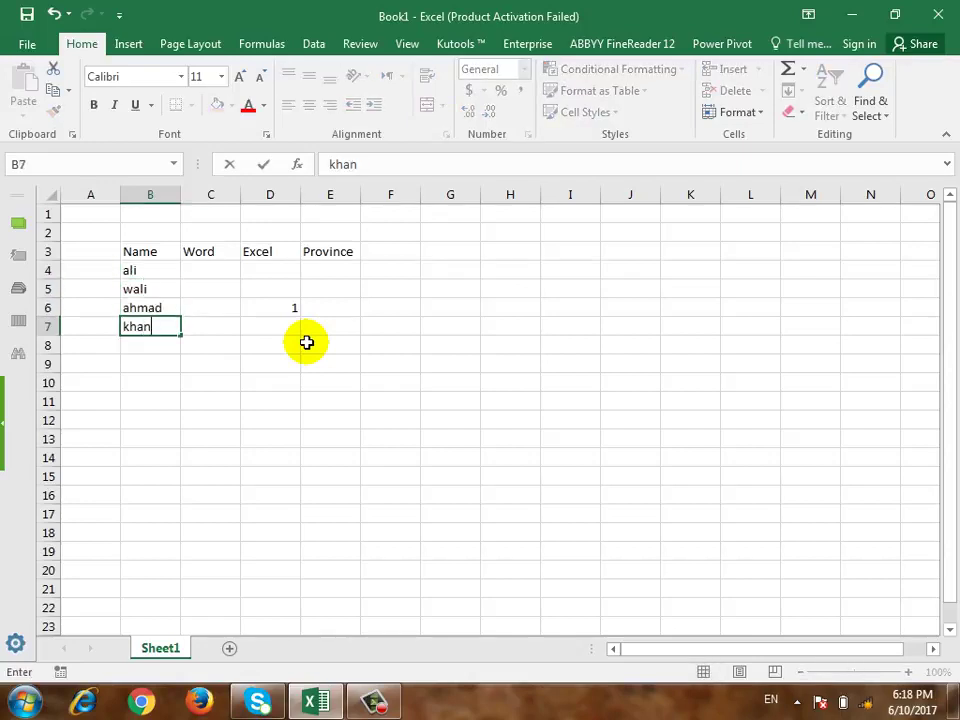
key(Up)
key(Up)
key(Up)
key(shift+Down)
key(shift+Down)
key(shift+Down)
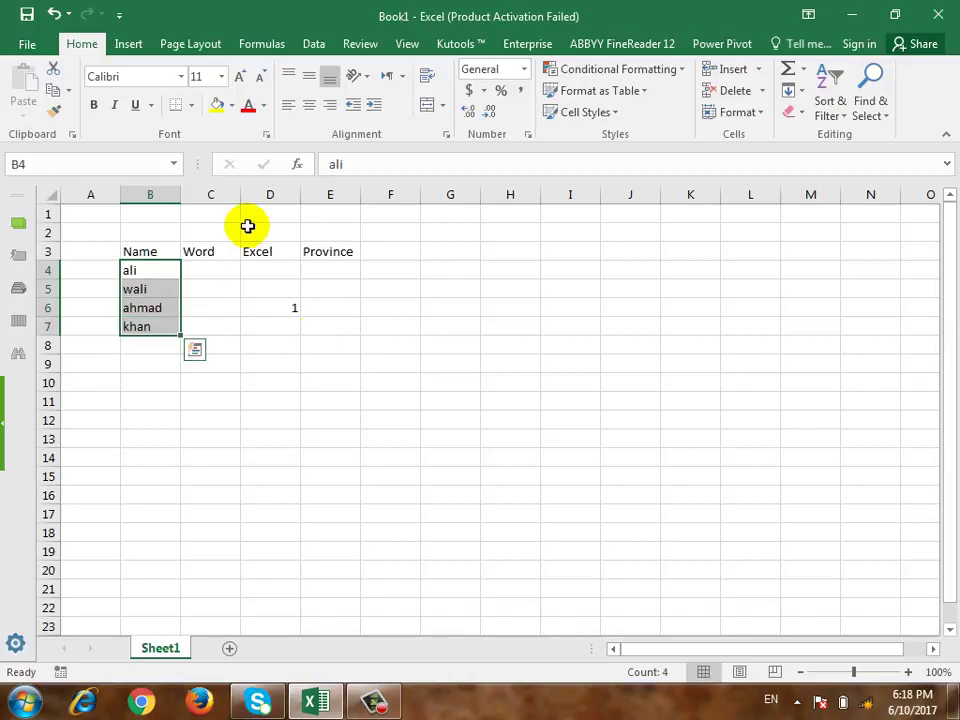
Step: Fill the four names down column B to row 23
mouse_move(181, 335)
mouse_down()
mouse_move(150, 597)
mouse_move(157, 611)
mouse_up()
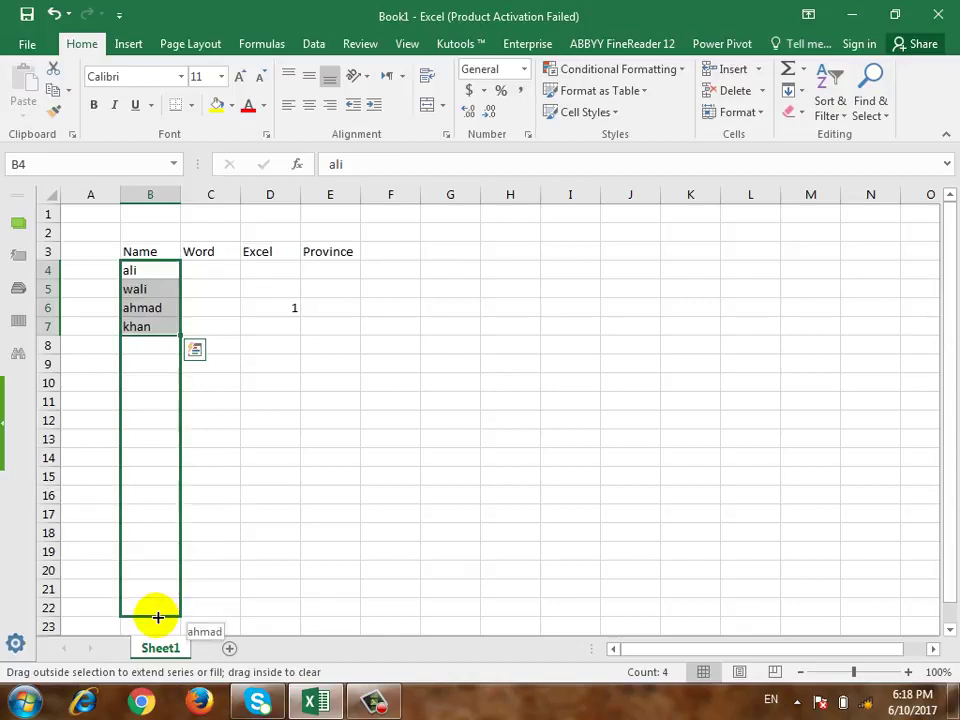
drag(157, 620, 189, 621)
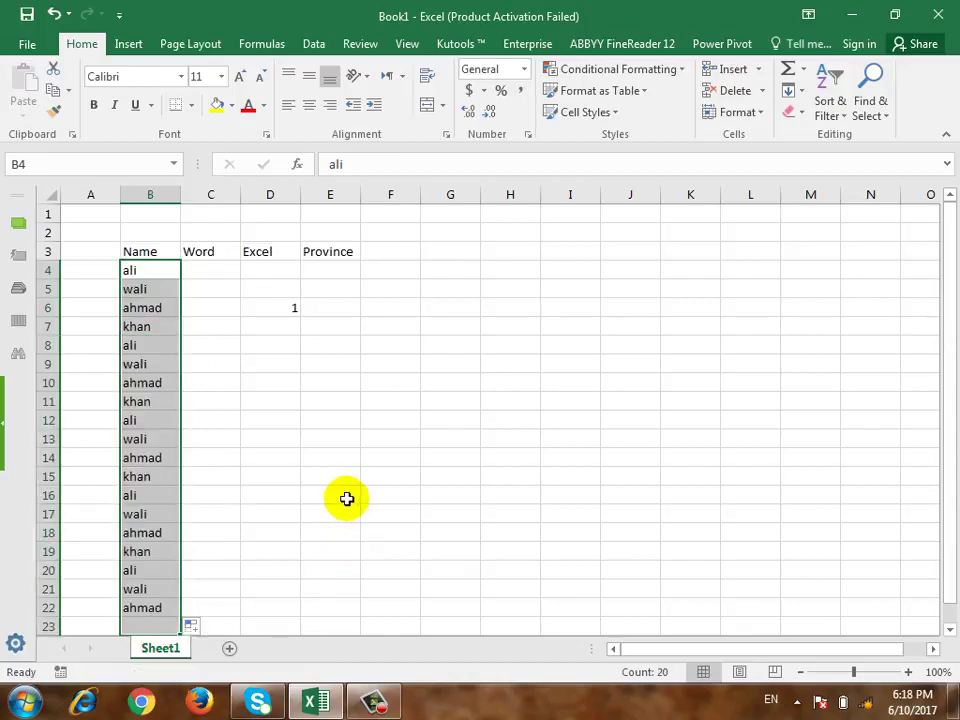
click(222, 267)
Step: Enter 44, 55, 66 in C4:C6 and fill the Word scores down to row 23
text(44)
key(Return)
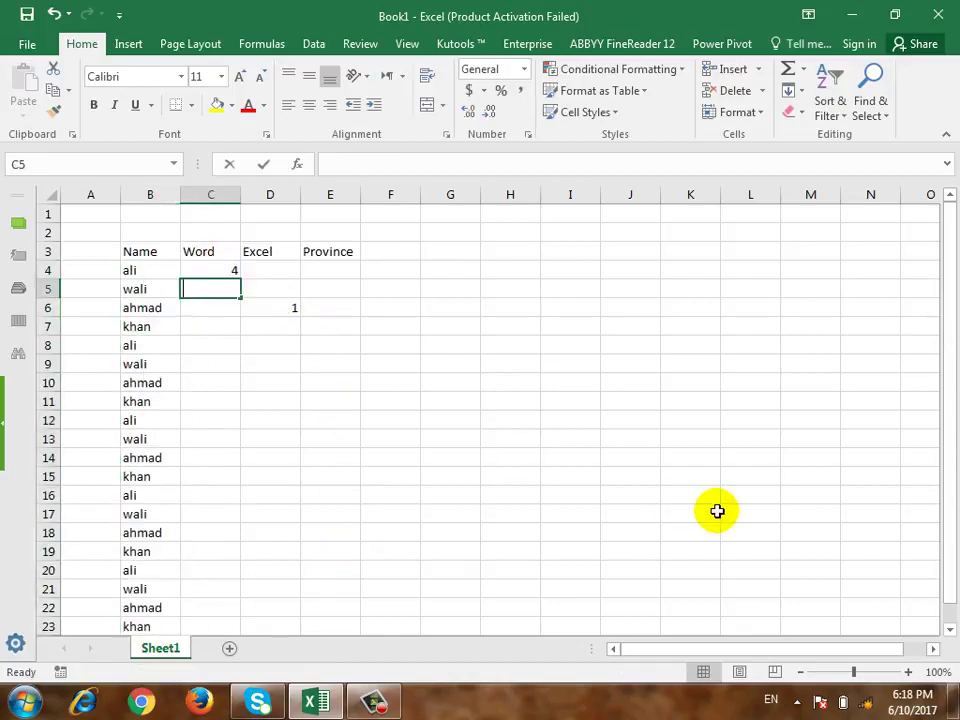
text(55)
key(Return)
key(Up)
key(Up)
key(Down)
key(Down)
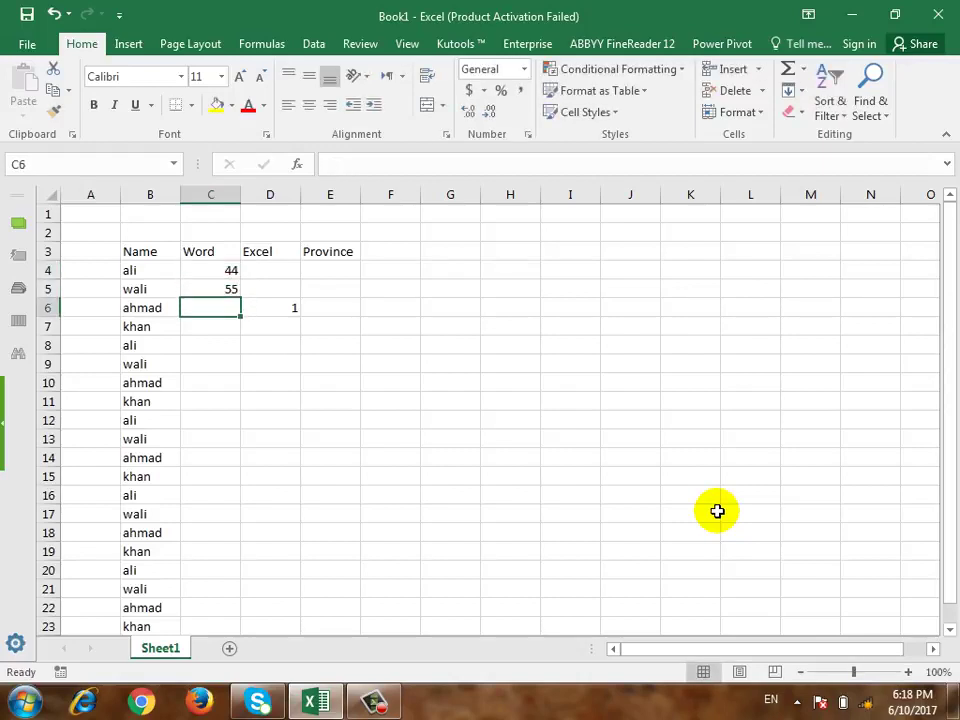
text(3)
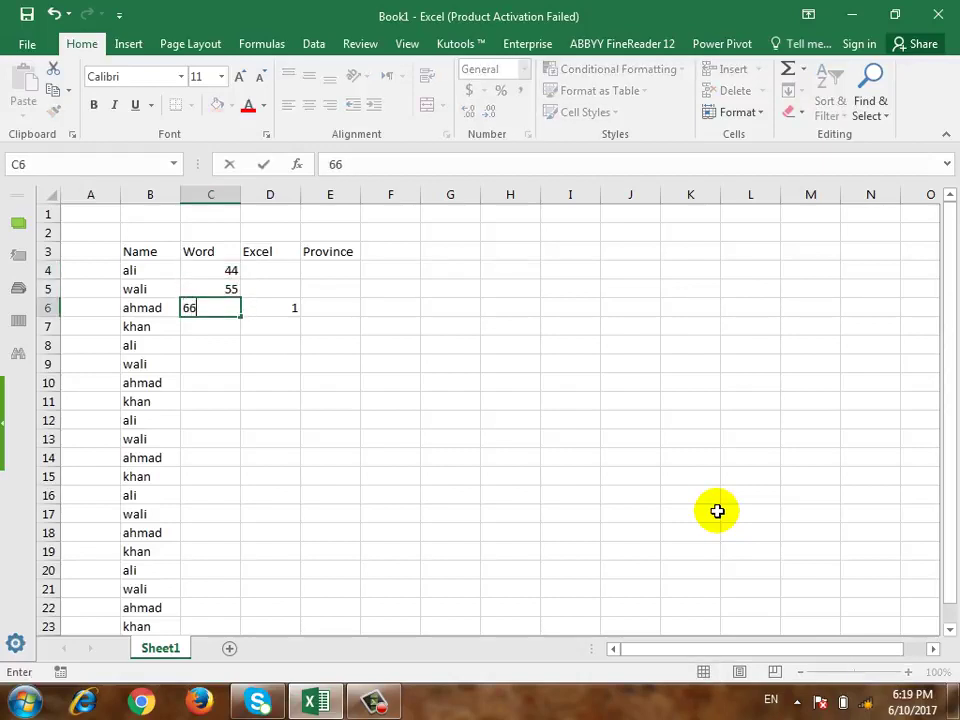
key(Return)
key(Up)
key(Up)
key(Up)
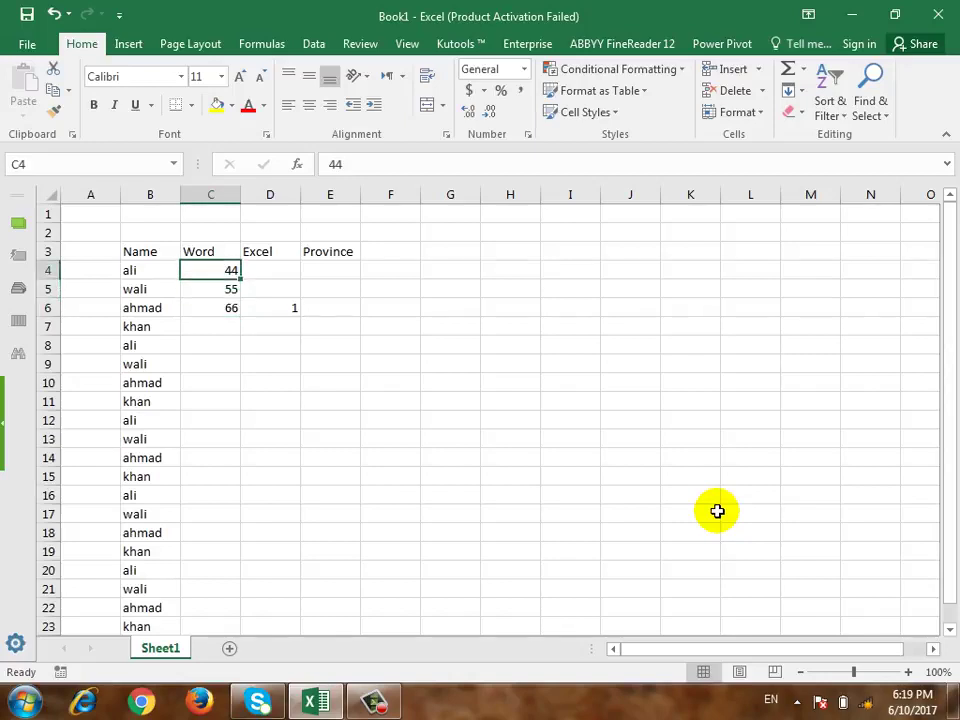
key(shift+Down)
key(shift+Down)
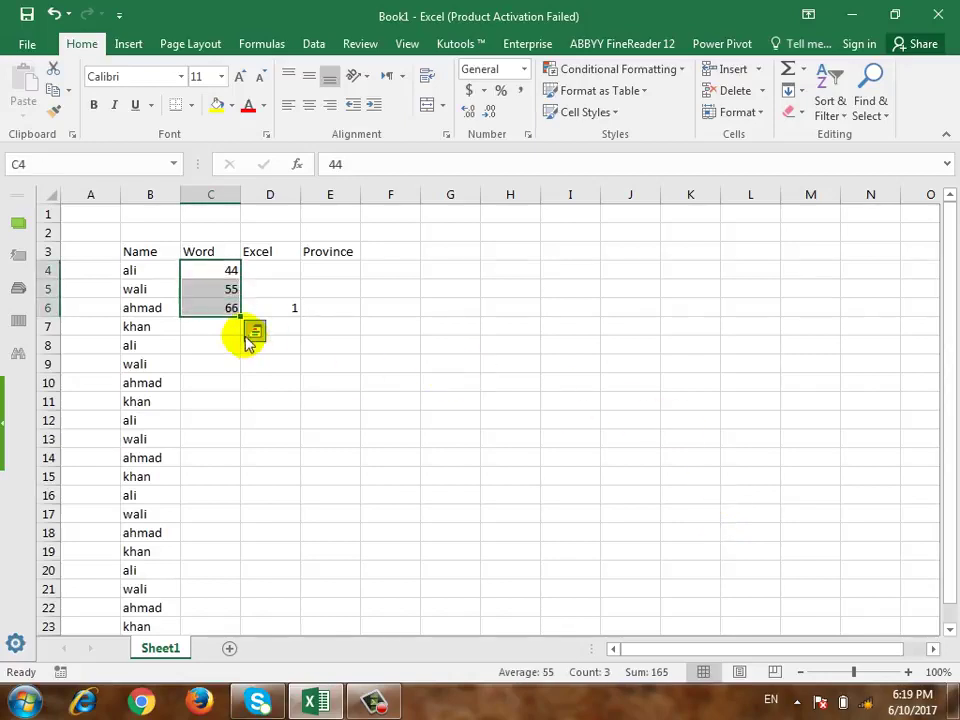
drag(241, 315, 215, 628)
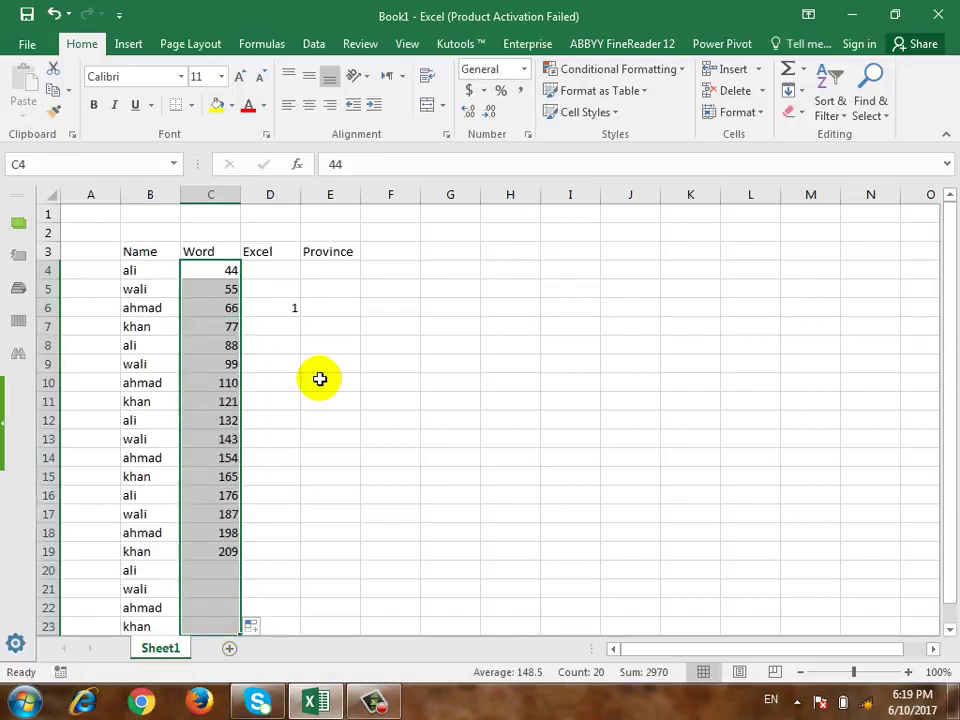
Step: Check the filled Word values in C5 through C8
click(213, 288)
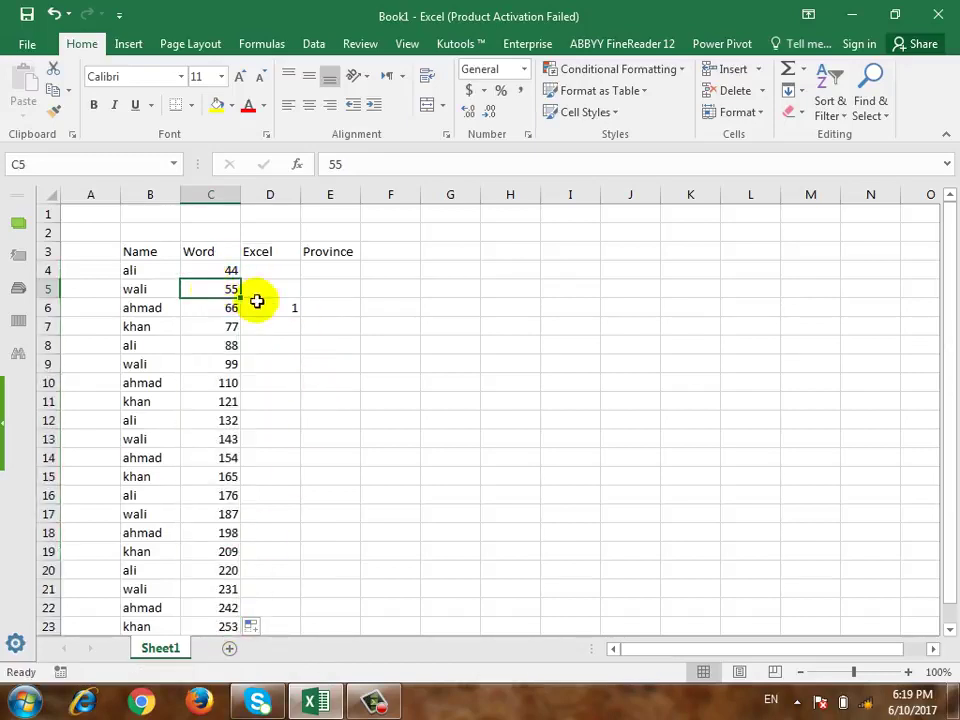
click(228, 308)
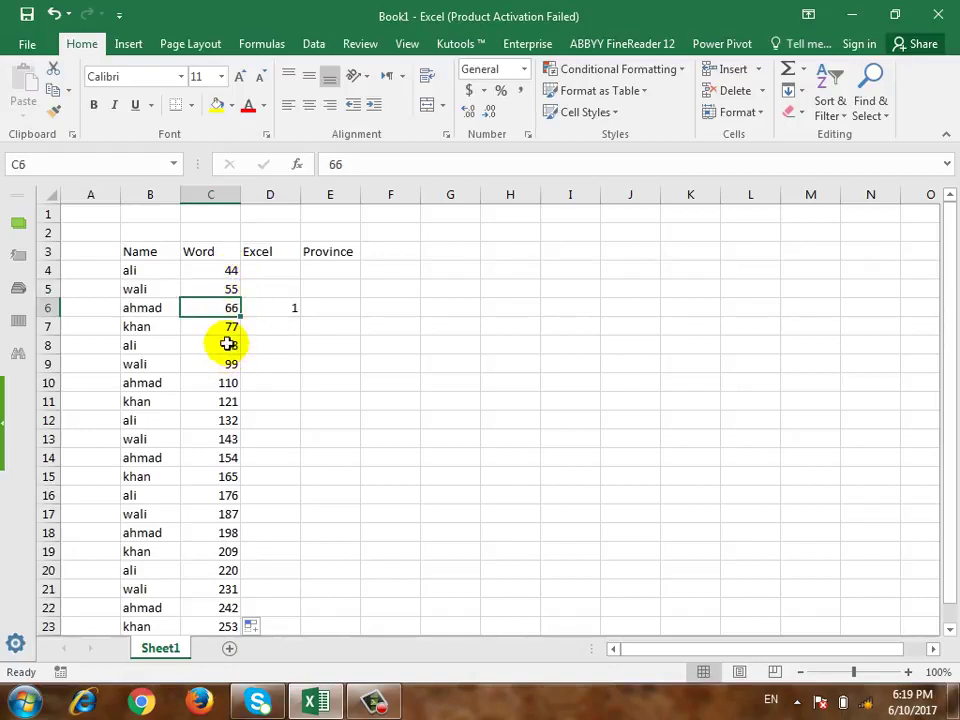
click(215, 328)
click(210, 350)
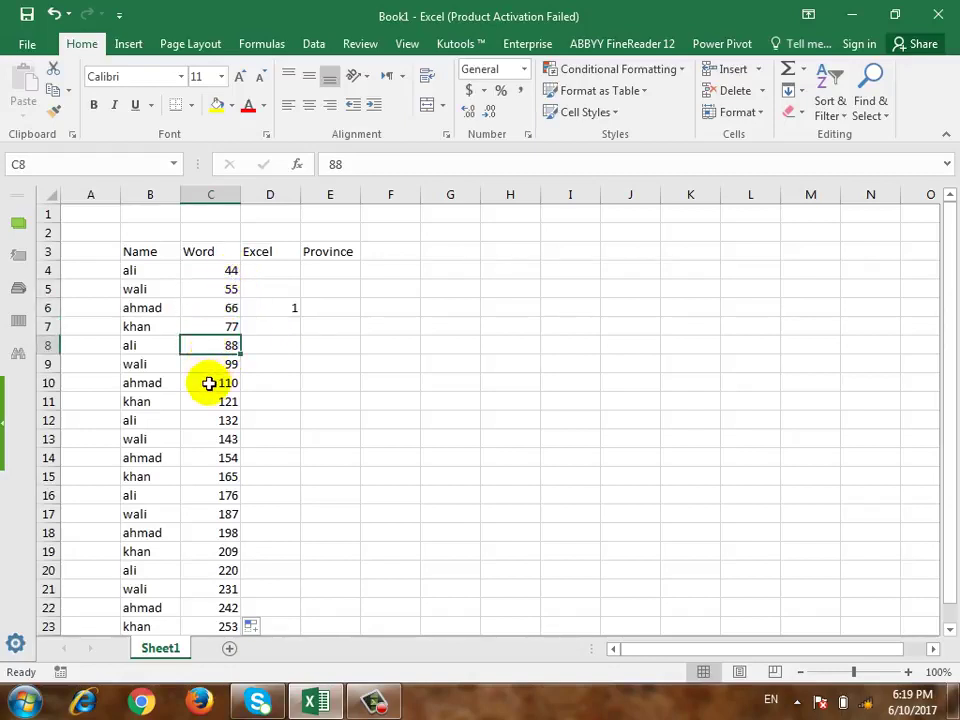
Step: Enter 22, 33, 44 in D4:D6 and fill the Excel scores down to row 23
click(290, 273)
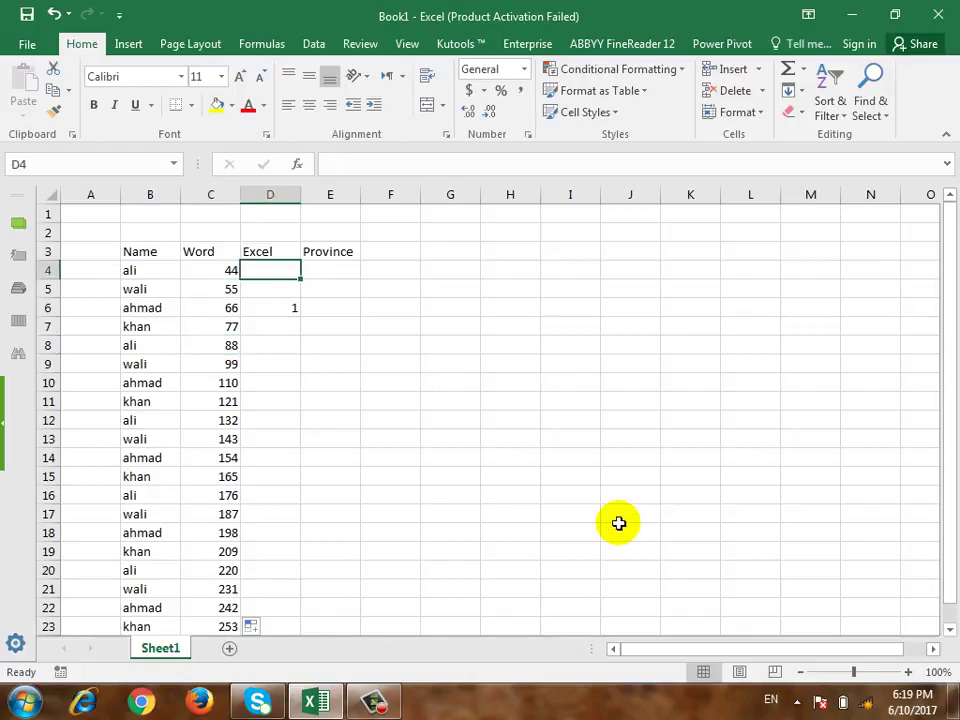
text(22)
key(Return)
text(33)
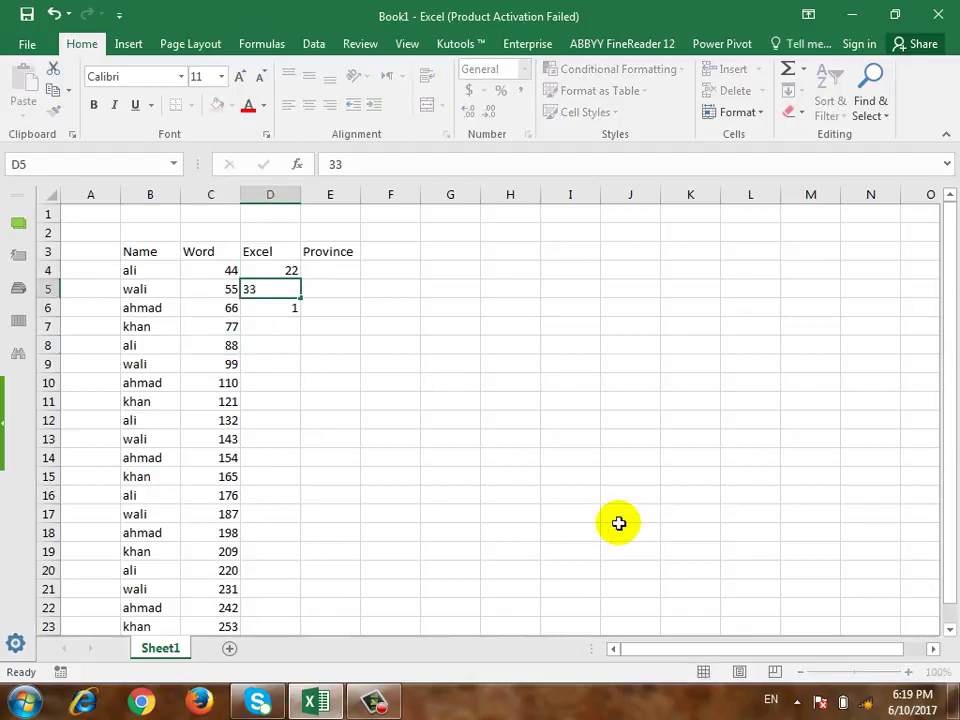
key(Return)
text(44)
key(ctrl+Return)
key(Up)
key(Up)
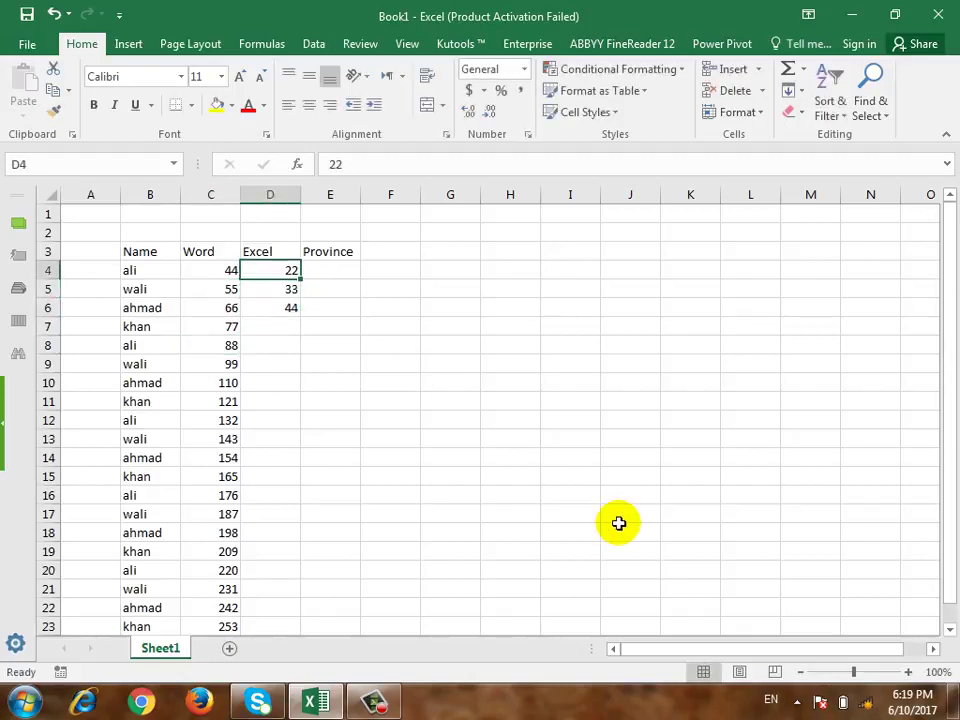
key(shift+Down)
key(shift+Down)
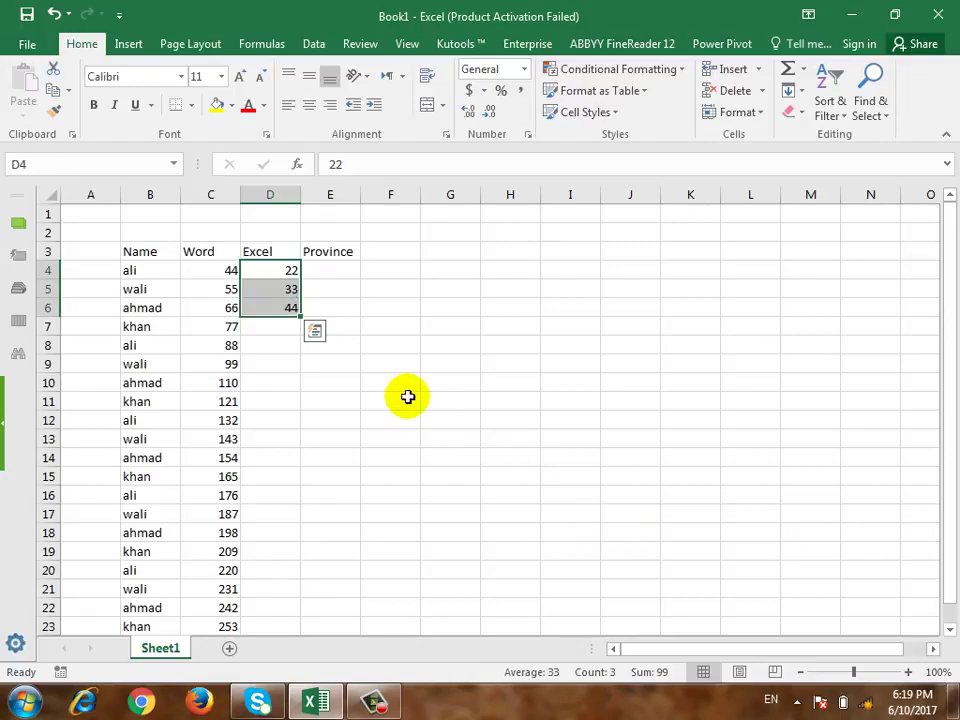
drag(300, 317, 298, 504)
scroll(489, 553, up, 3)
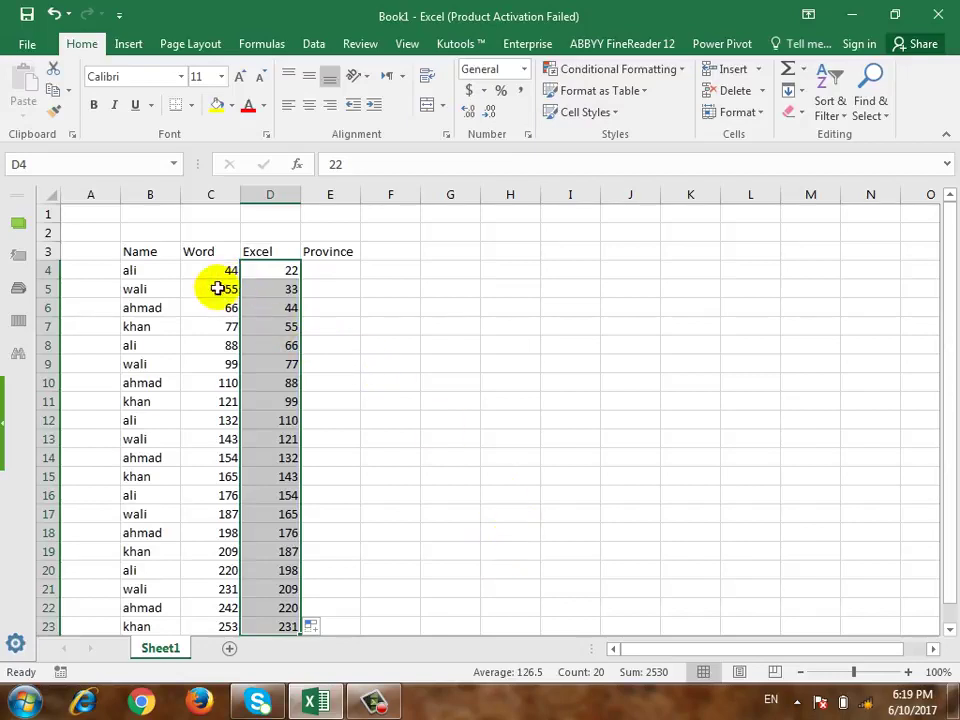
click(207, 348)
Step: Copy the Word scores C4:C8 and paste them repeatedly down to C23
key(Up)
key(Up)
key(Up)
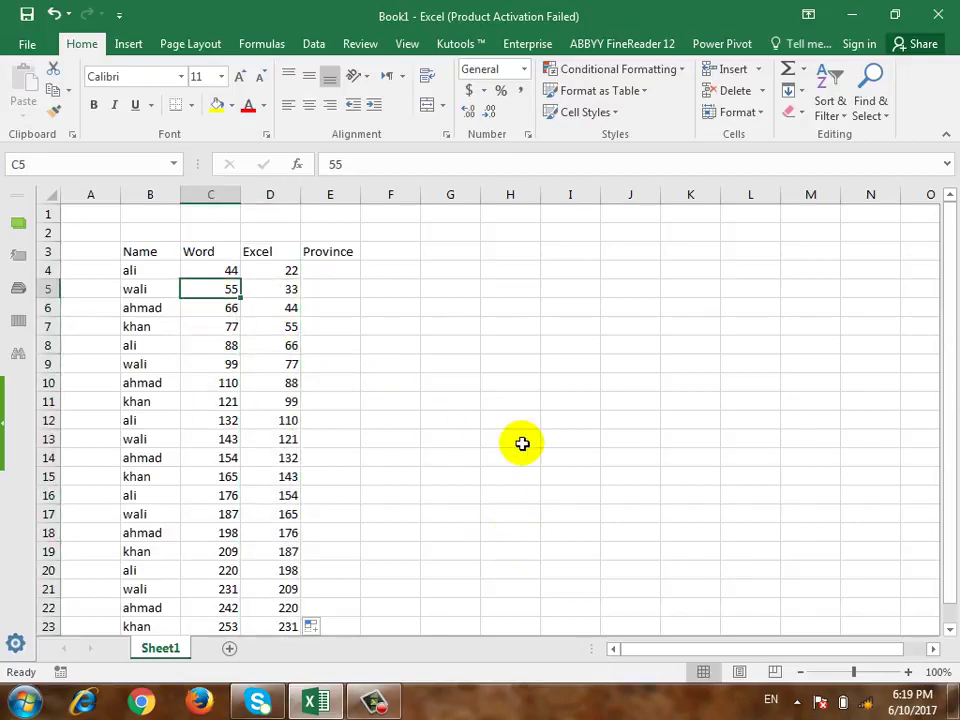
key(Up)
key(shift+Down)
key(shift+Down)
key(shift+Down)
key(shift+Down)
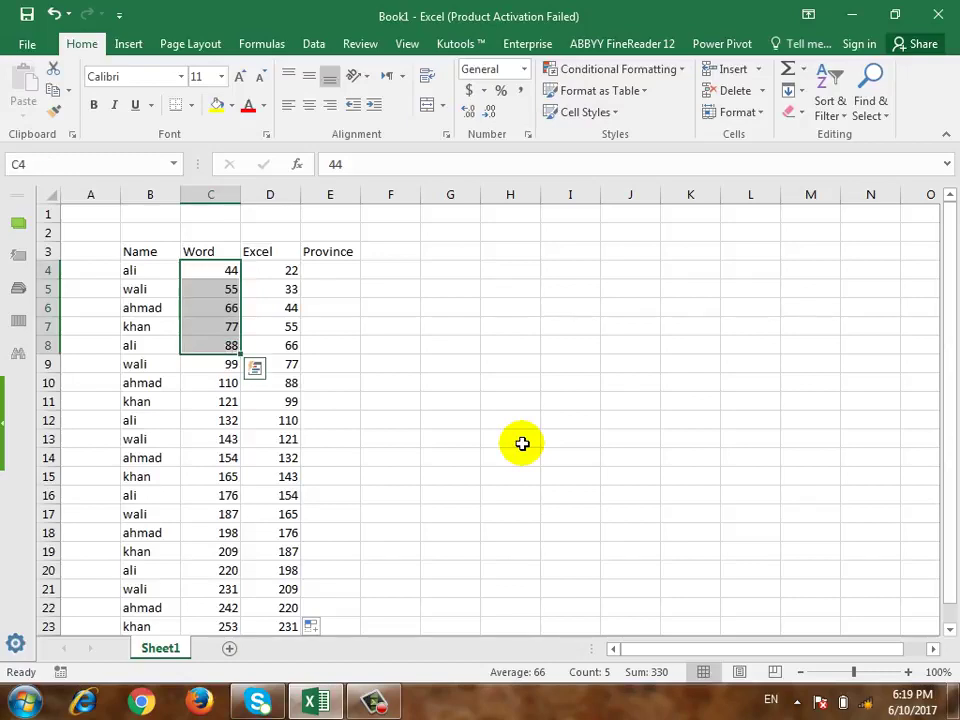
key(ctrl+c)
key(Down)
key(Down)
key(Down)
key(Down)
key(Down)
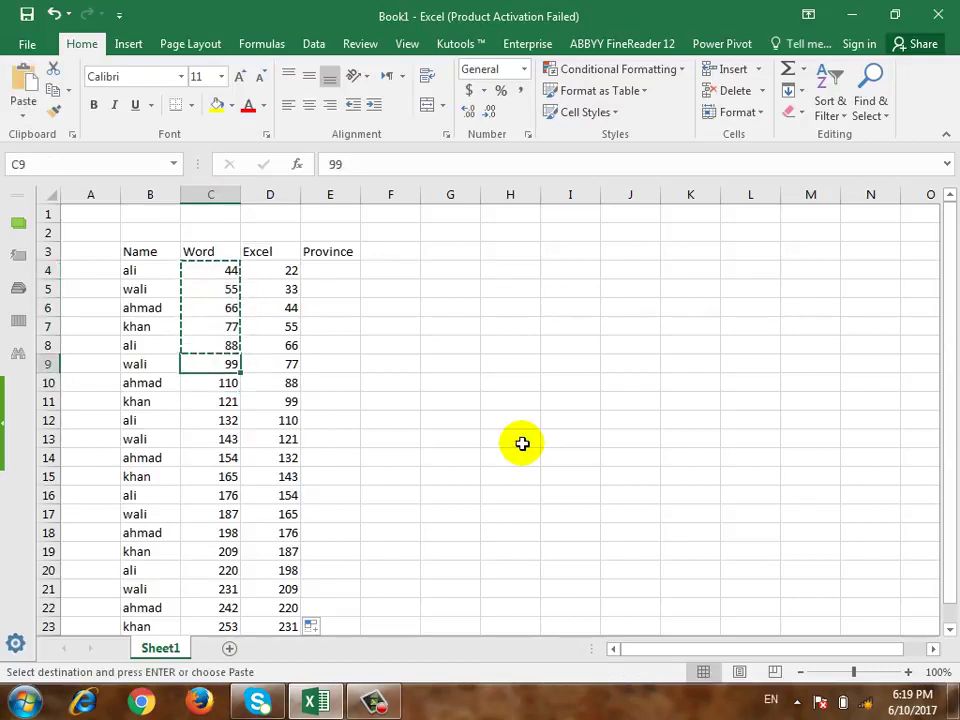
key(ctrl+v)
key(Down)
key(Down)
key(Down)
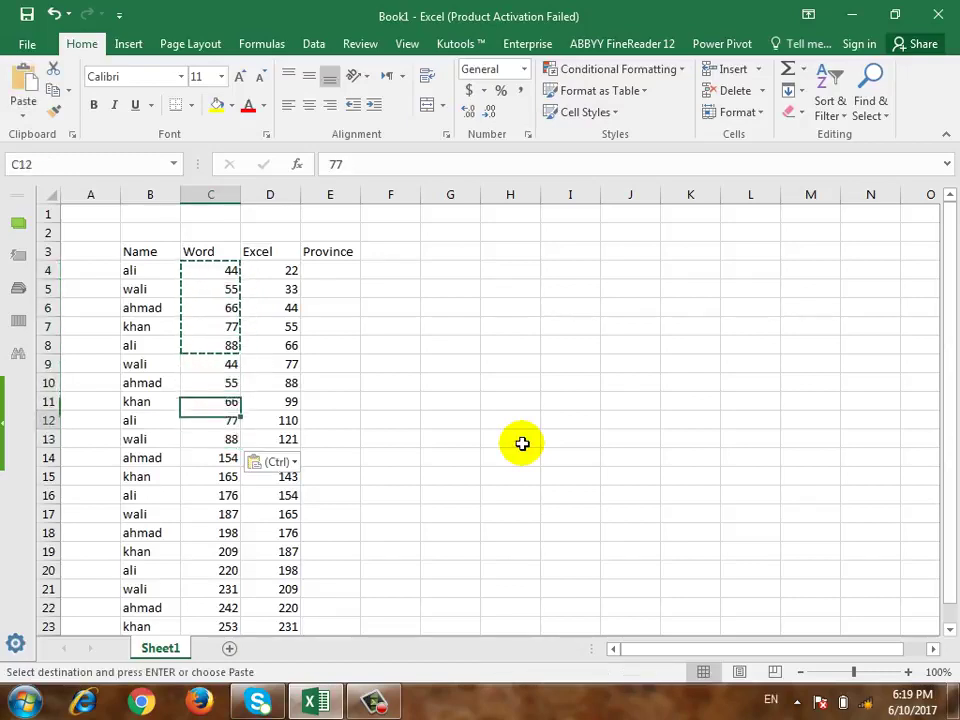
key(Down)
key(Down)
key(ctrl+v)
key(Down)
key(Down)
key(Down)
key(Down)
key(Down)
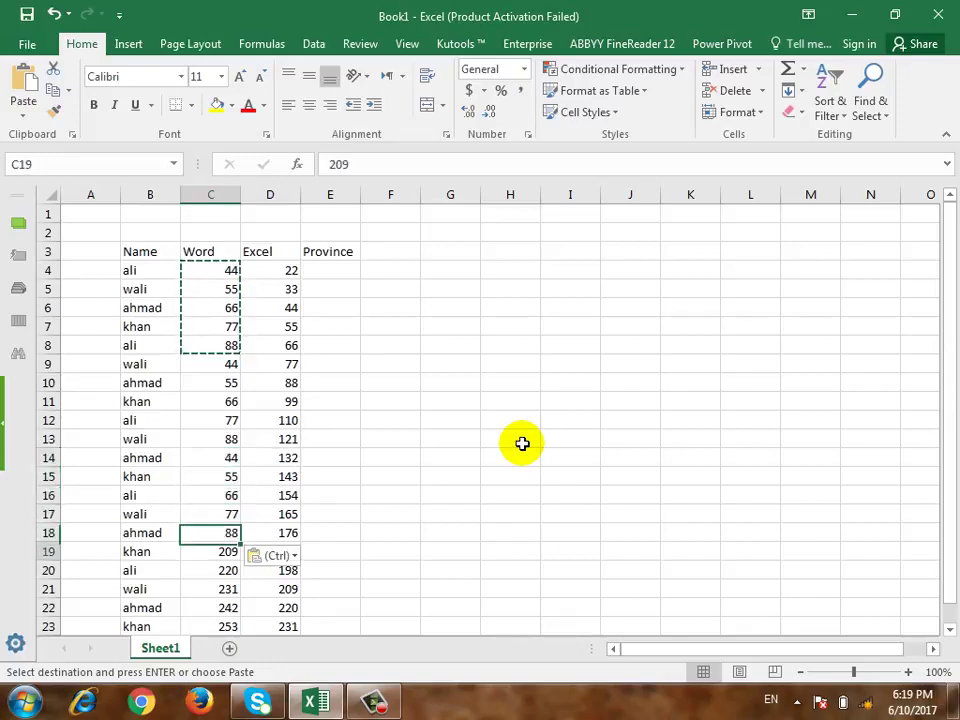
key(ctrl+v)
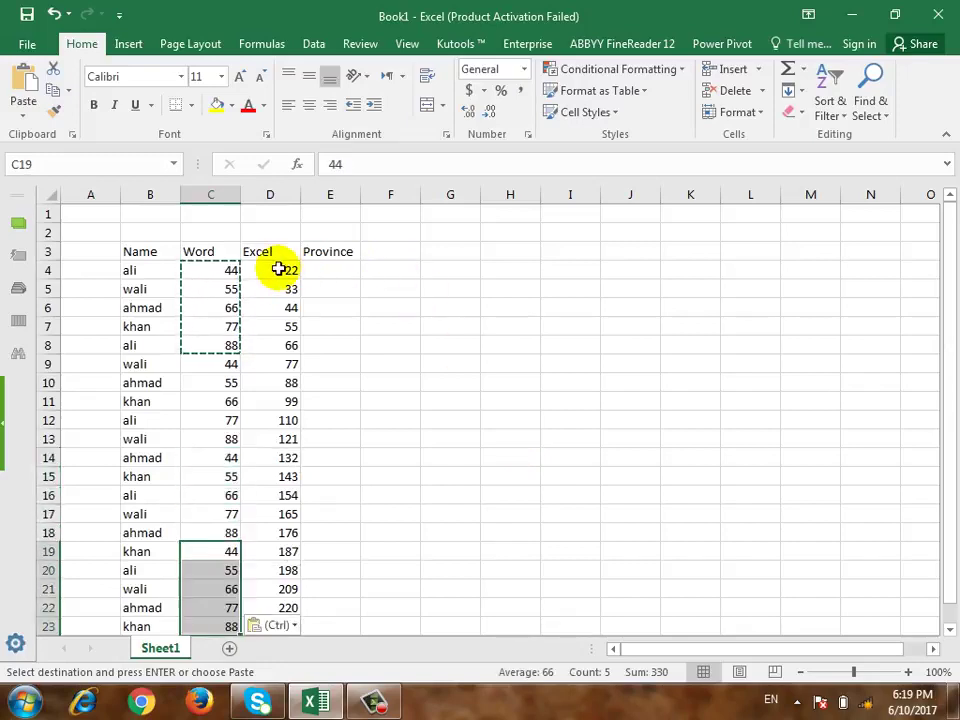
Step: Enter new Excel scores in D4:D8, starting with 66 and 88
click(279, 268)
key(ctrl+v)
key(Down)
key(Down)
key(Down)
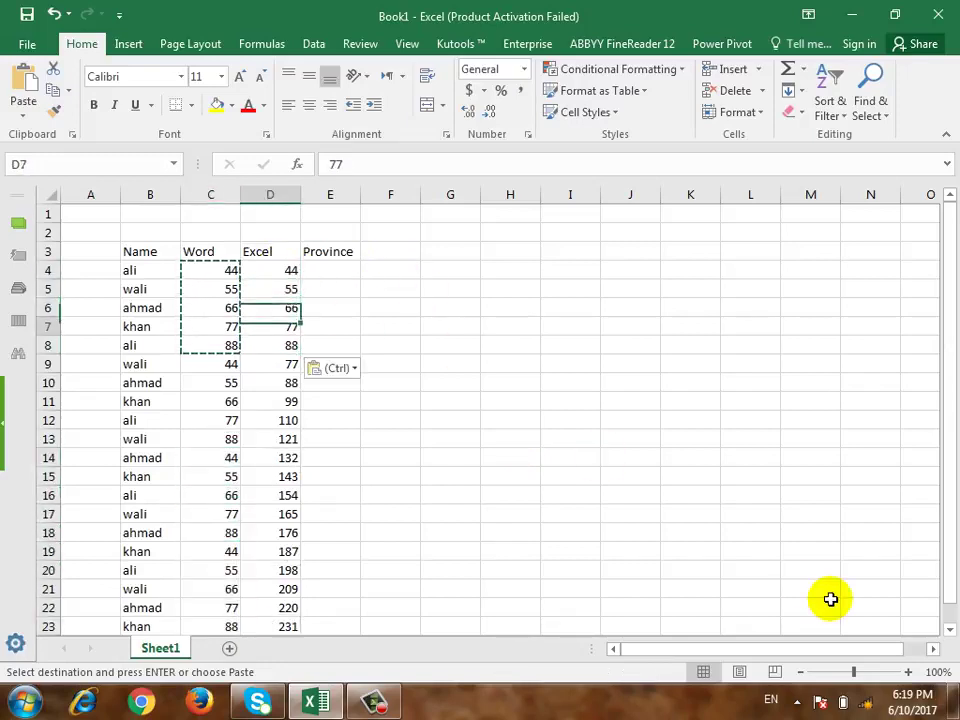
key(Down)
key(Down)
key(Up)
key(Up)
key(Up)
key(Up)
key(Up)
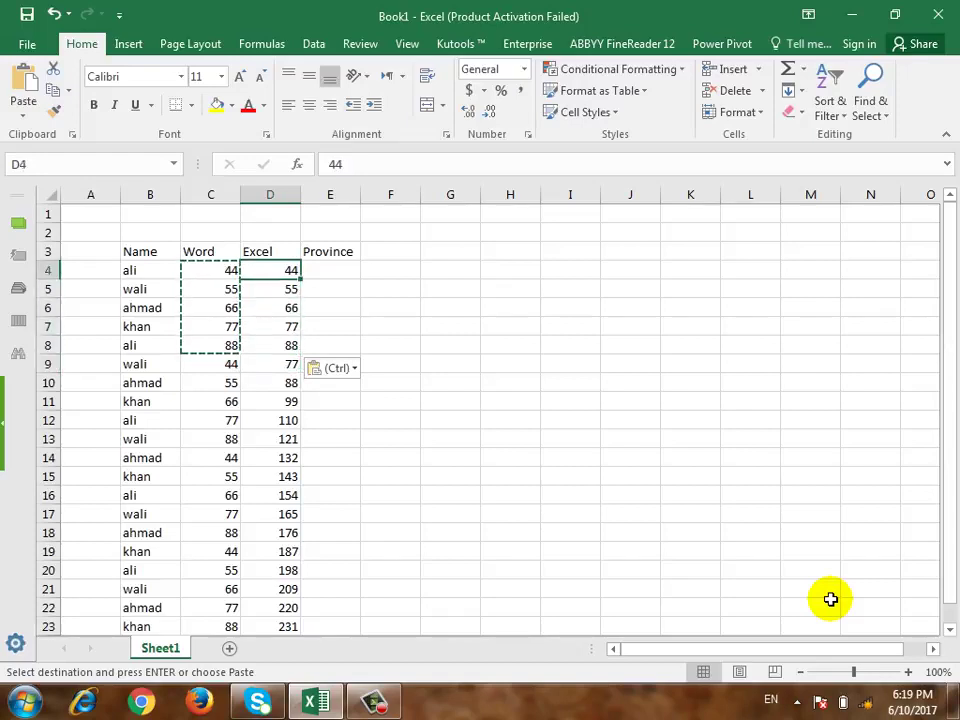
text(66)
key(Return)
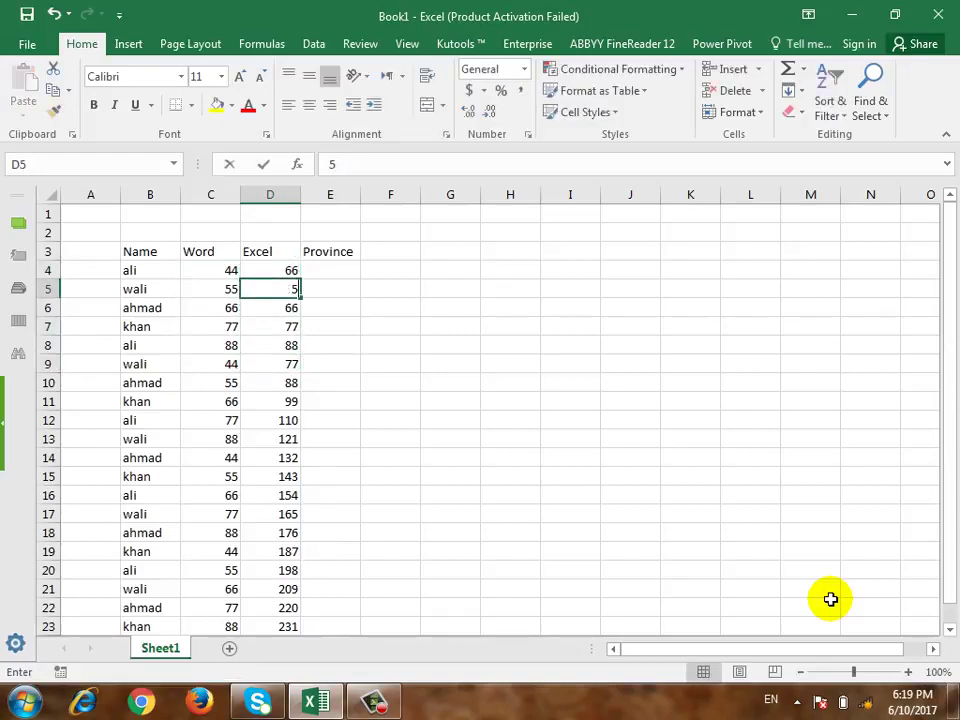
text(5)
key(Return)
text(88)
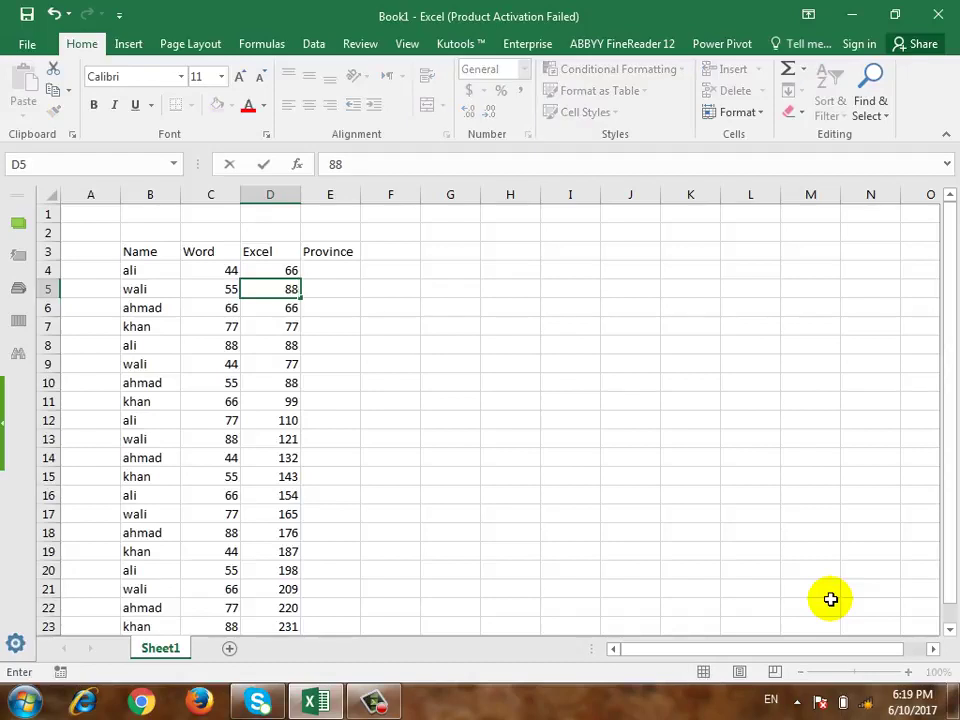
key(Up)
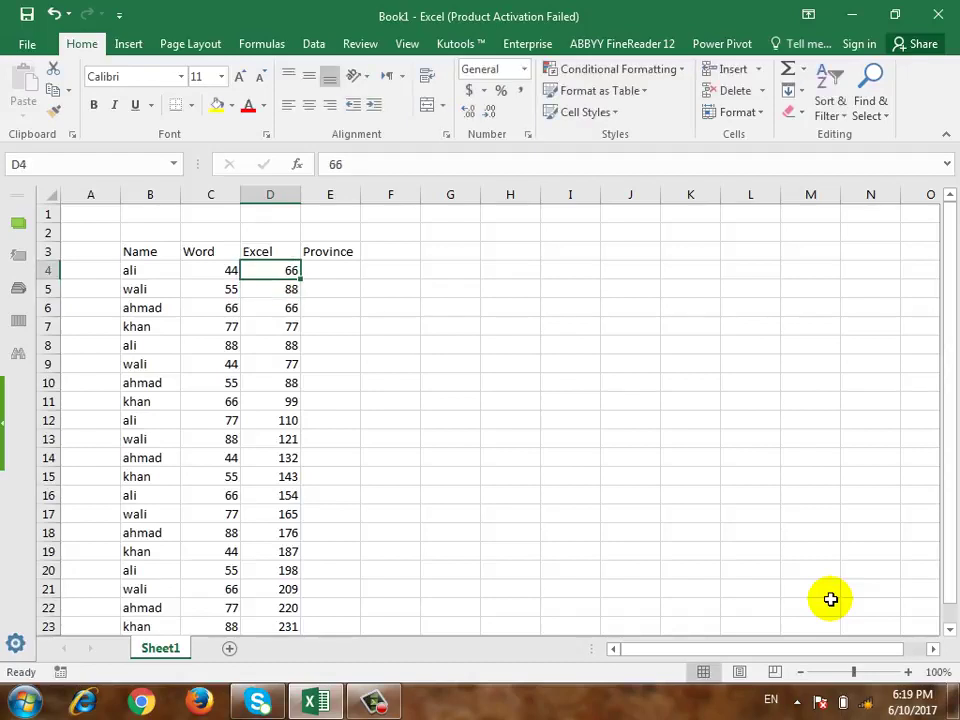
Step: Copy the Excel scores D4:D8 and paste them down to row 23
key(shift+Down)
key(shift+Down)
key(shift+Down)
key(shift+Down)
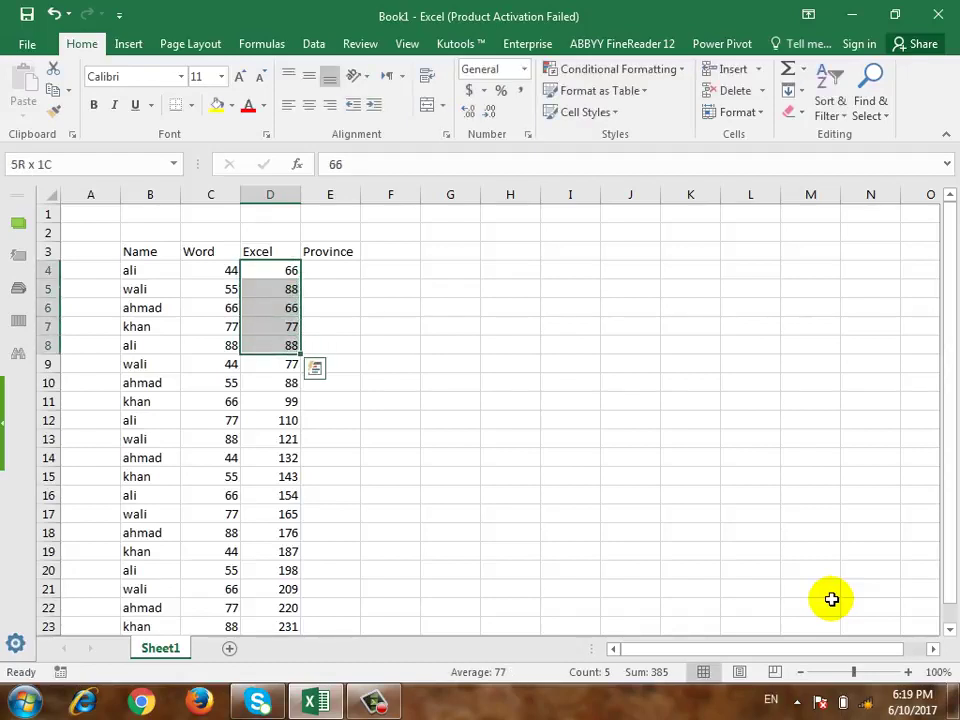
key(ctrl+c)
key(Down)
key(Down)
key(Down)
key(Down)
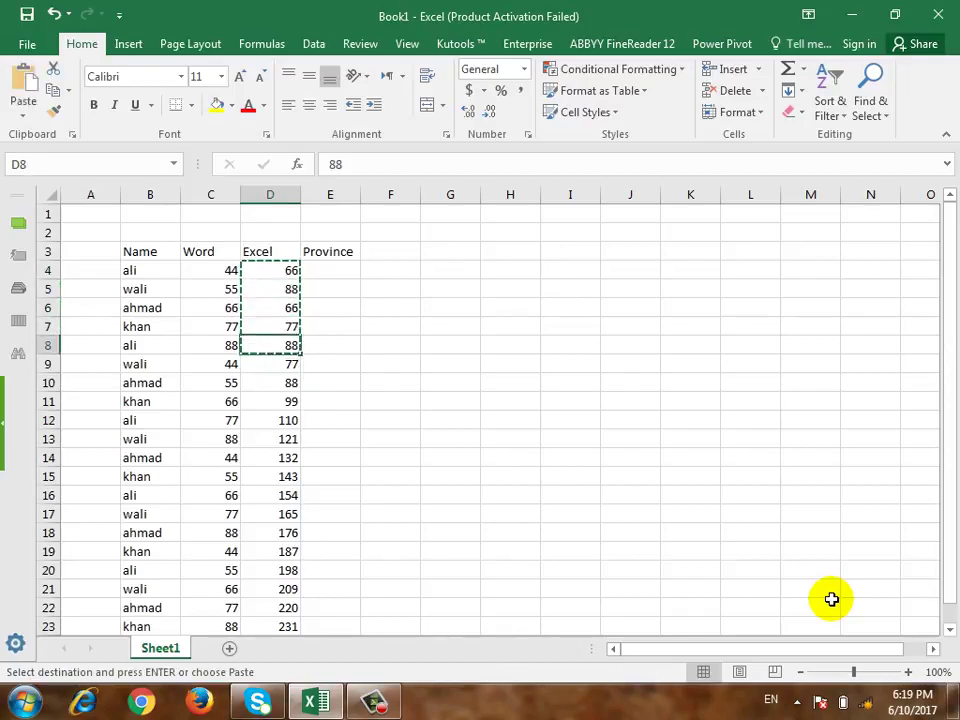
key(Down)
key(ctrl+v)
key(Down)
key(Down)
key(Down)
key(Down)
key(Down)
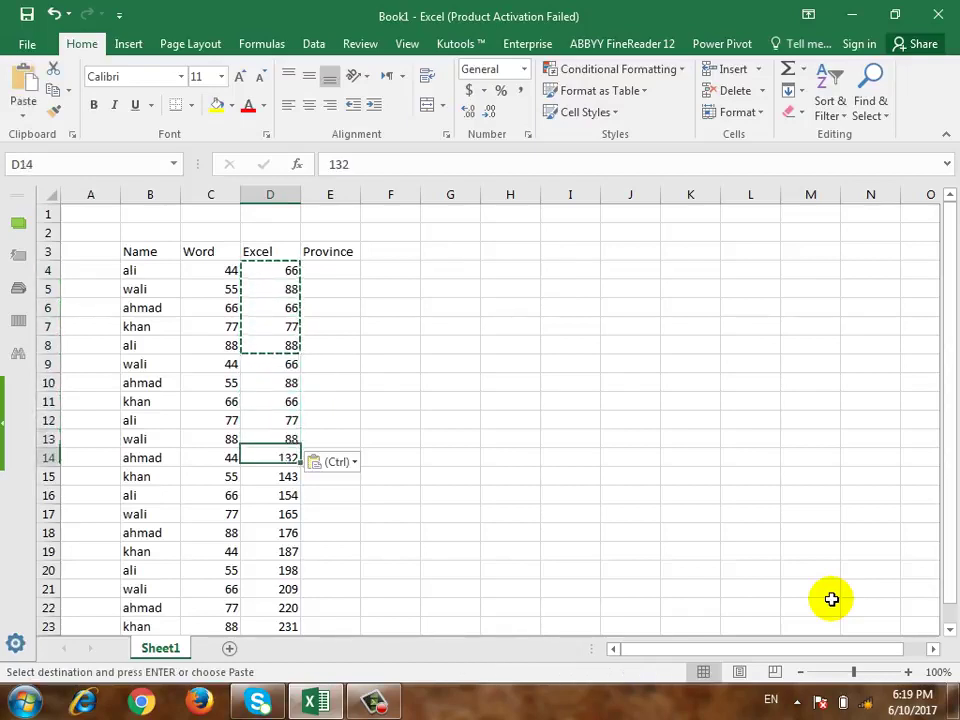
key(ctrl+v)
key(Down)
key(Down)
key(Down)
key(Down)
key(Down)
key(Down)
key(ctrl+v)
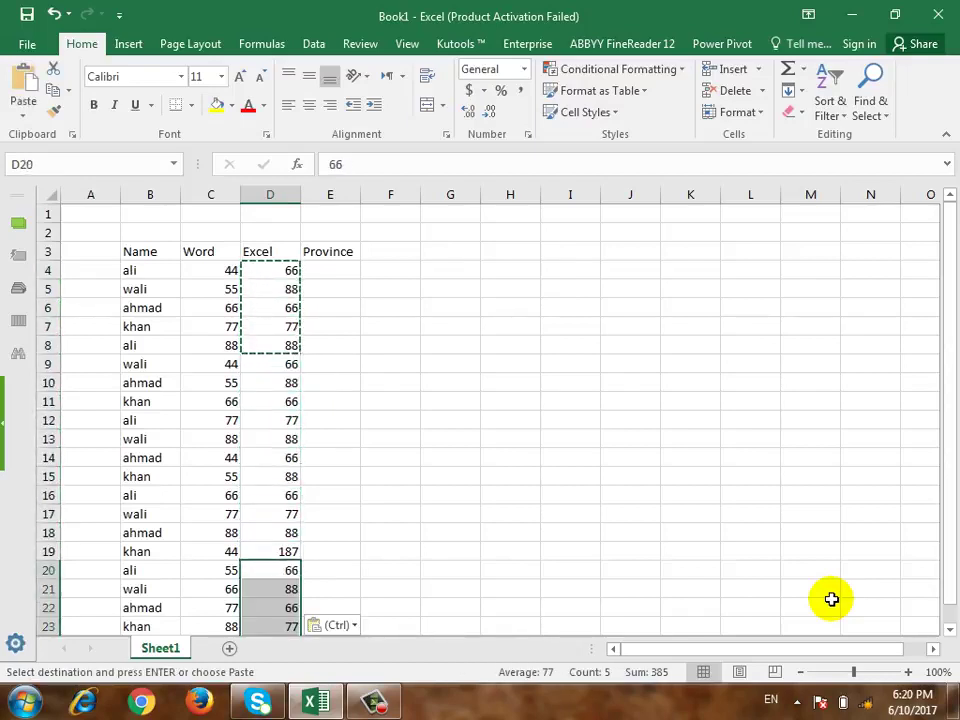
key(Up)
Step: Change the Excel score in D19 to 67
text(6)
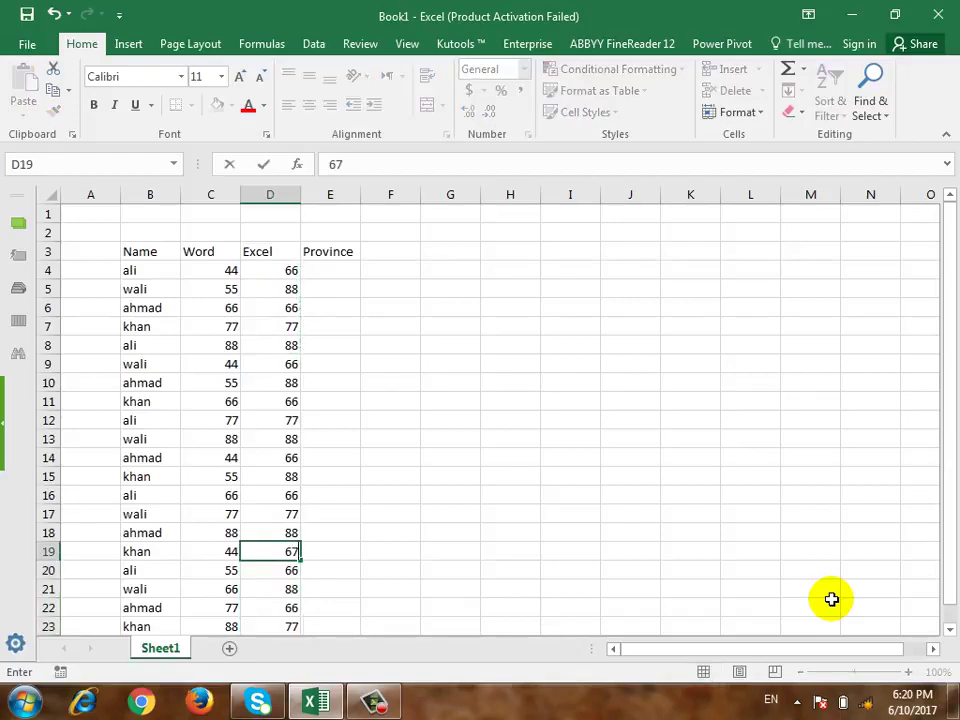
key(Right)
key(Down)
key(Down)
key(Up)
key(Up)
key(Up)
key(Up)
key(Up)
key(Up)
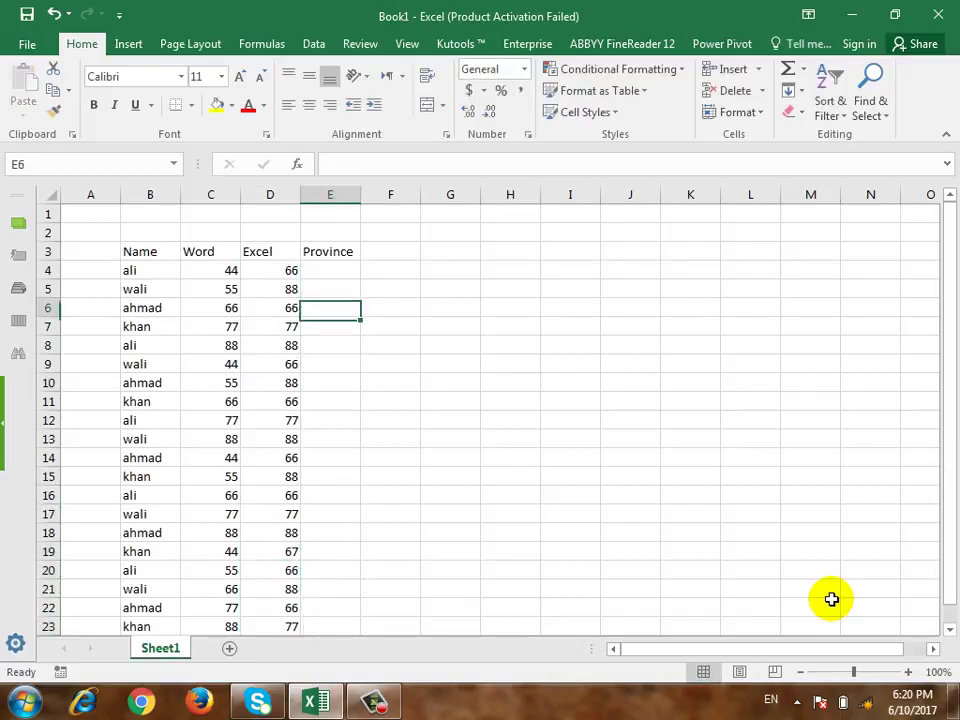
key(Up)
key(Up)
Step: Enter kabul, kandahar, wardak, zabal and lagman in E4:E8
text(kab)
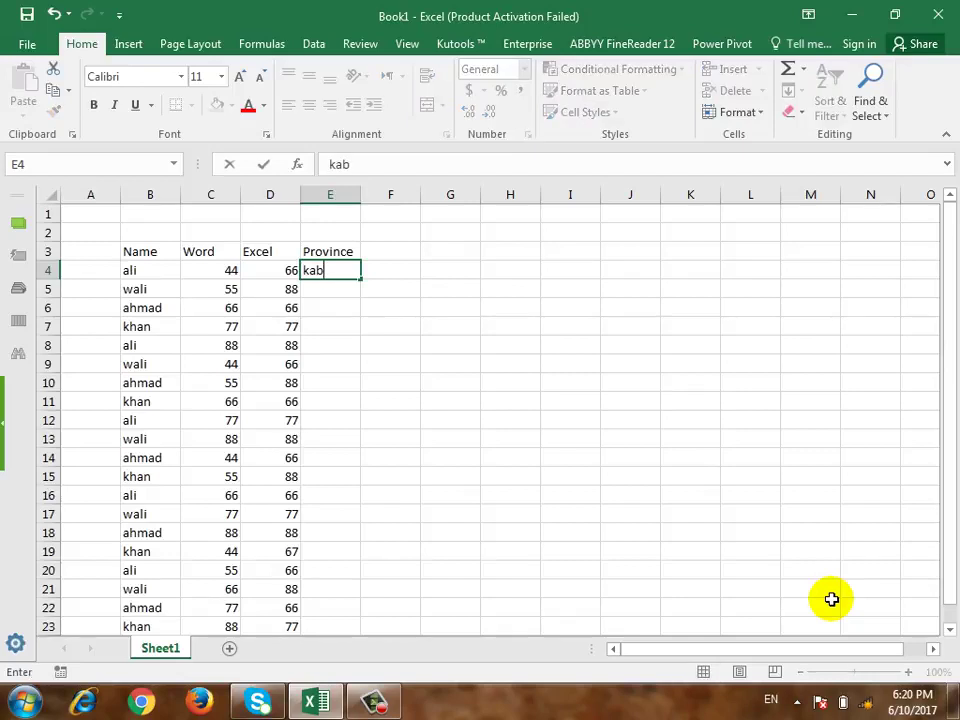
key(Return)
text(k)
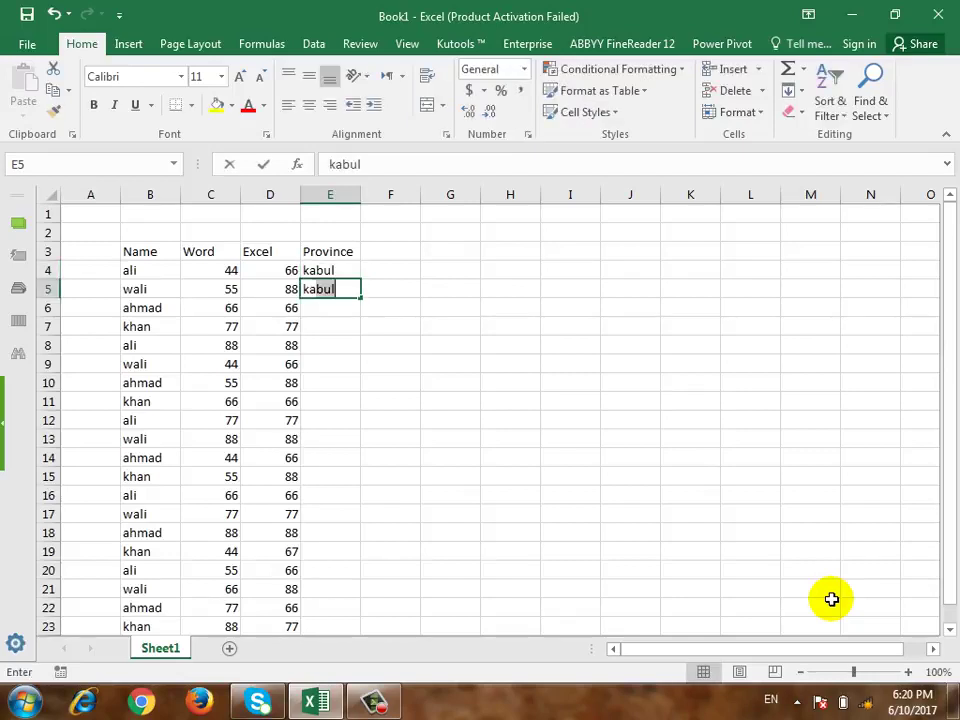
text(andahar)
key(Return)
text(wardak)
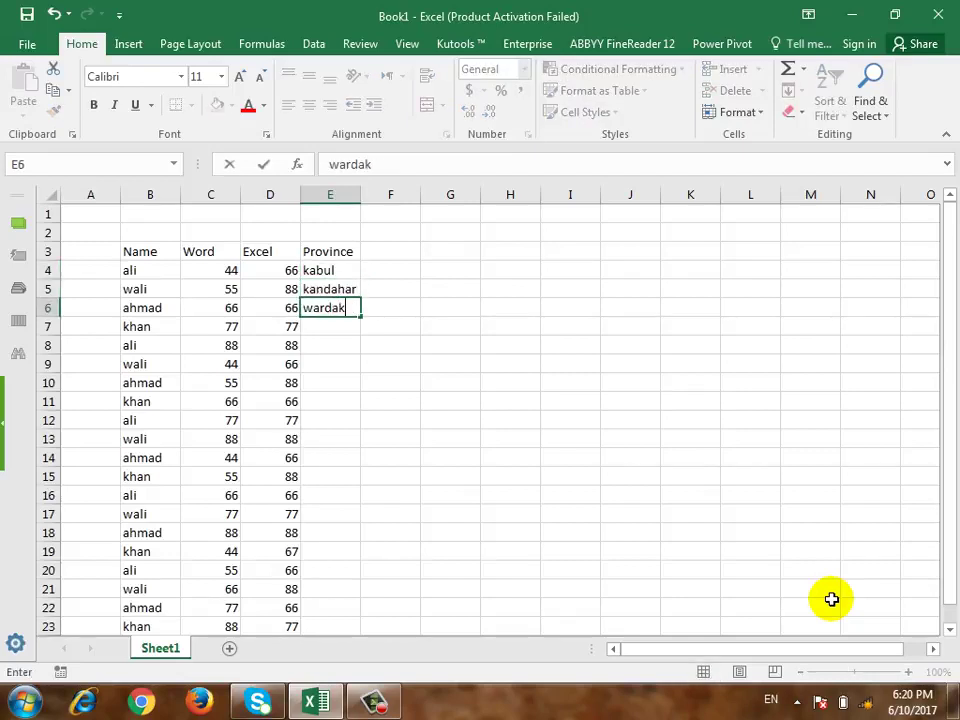
key(Return)
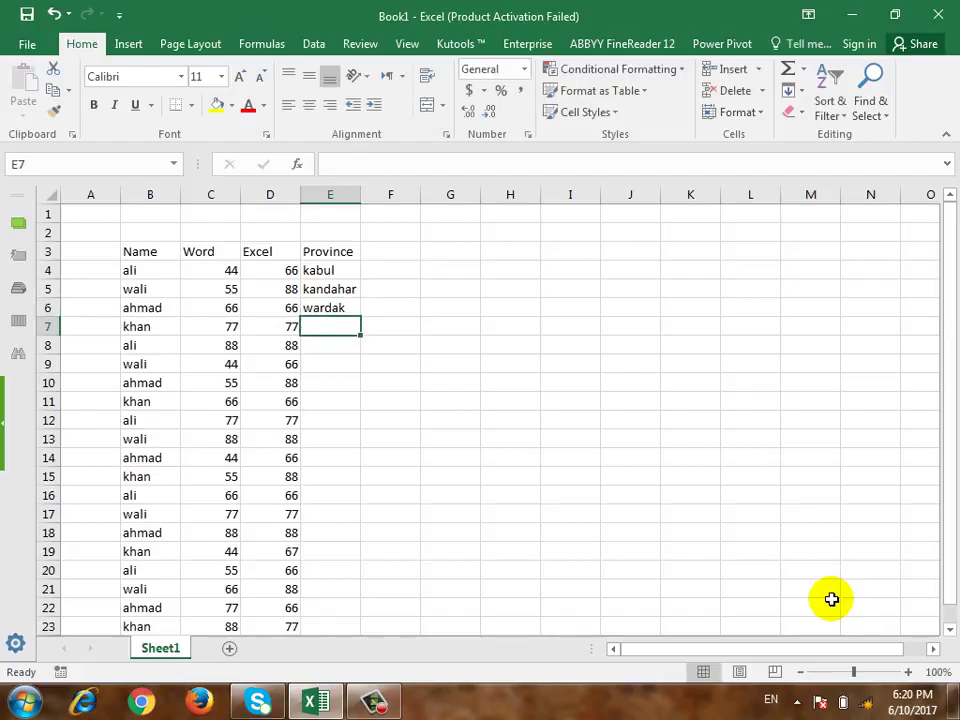
text(zabal)
key(Return)
text(la)
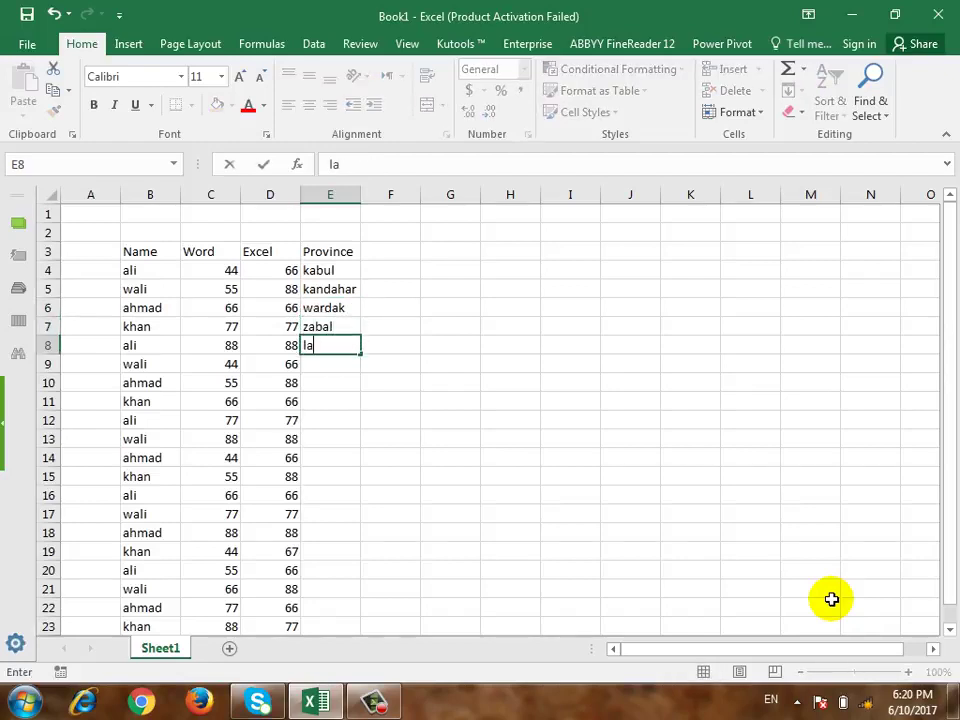
key(Return)
Step: Fill the five province names down to E23
key(Up)
key(Up)
key(Up)
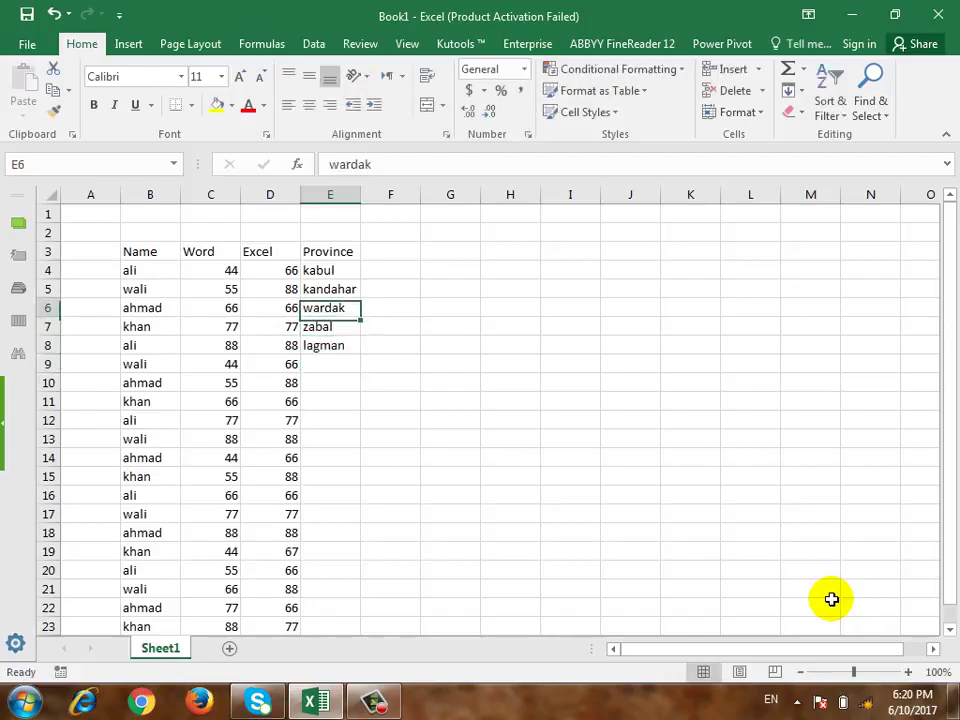
key(Up)
key(Up)
key(shift+Down)
key(shift+Down)
key(shift+Down)
key(shift+Down)
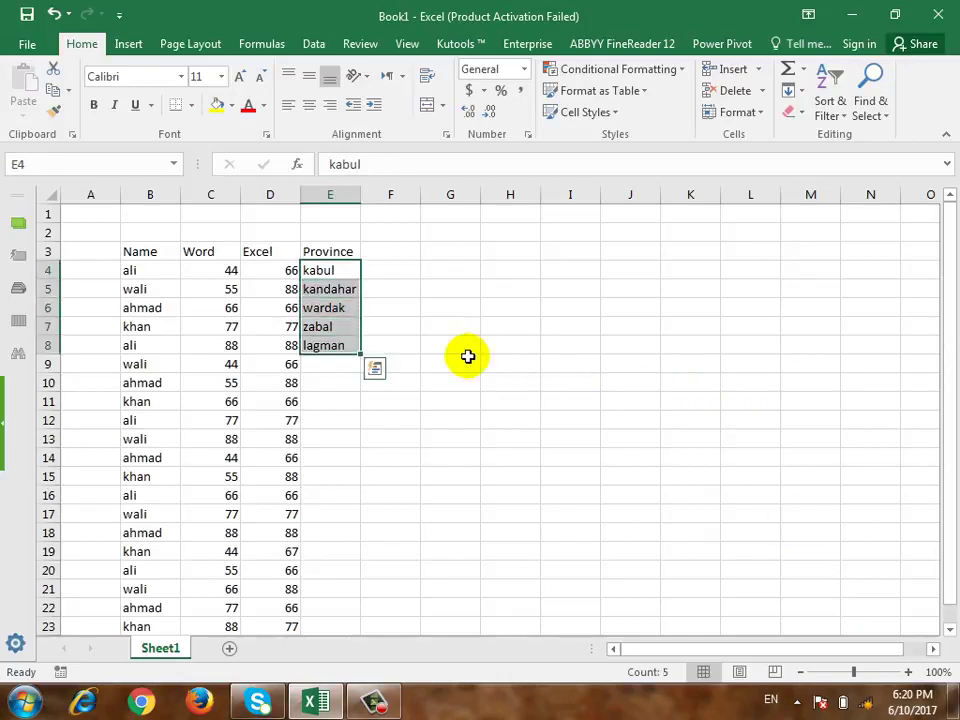
drag(361, 356, 362, 634)
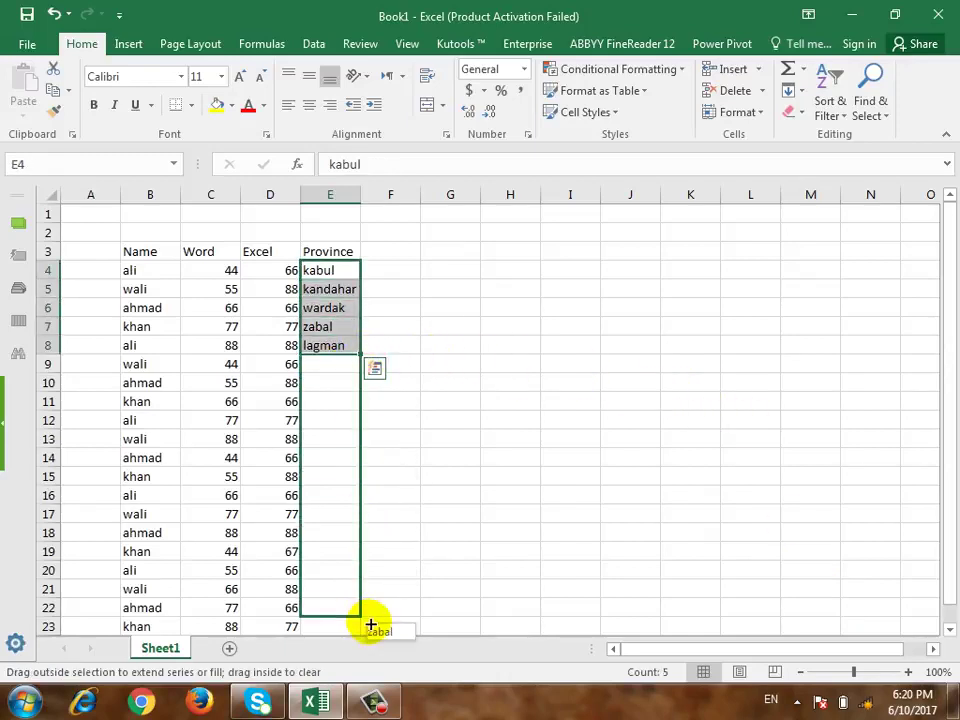
click(566, 458)
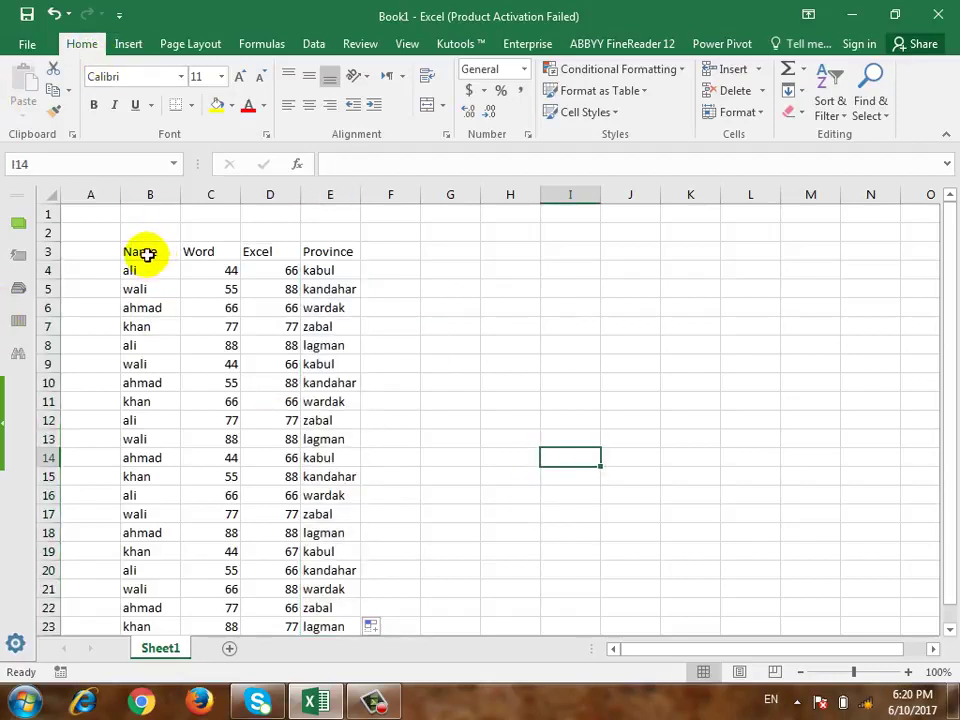
Step: Apply All Borders to the table range B3:E23
drag(146, 252, 326, 624)
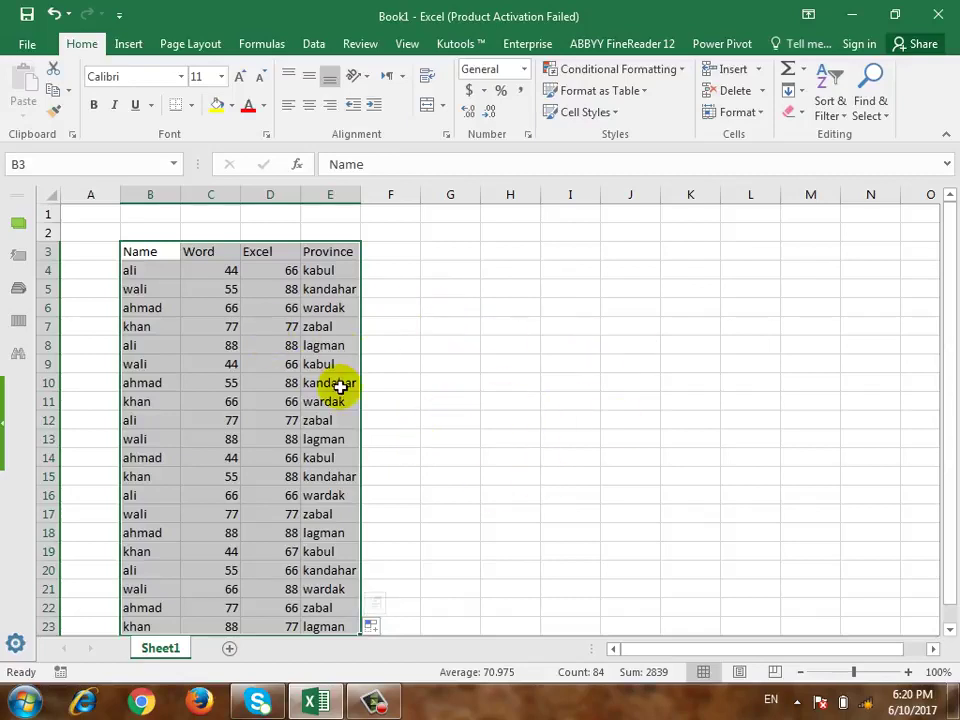
click(191, 105)
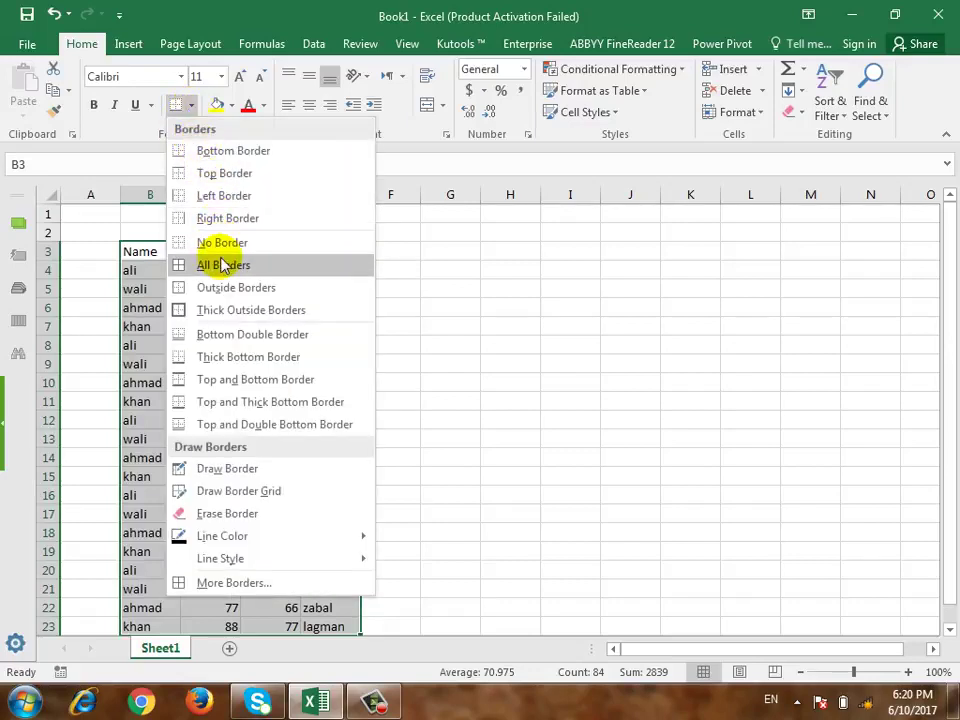
click(198, 265)
click(835, 105)
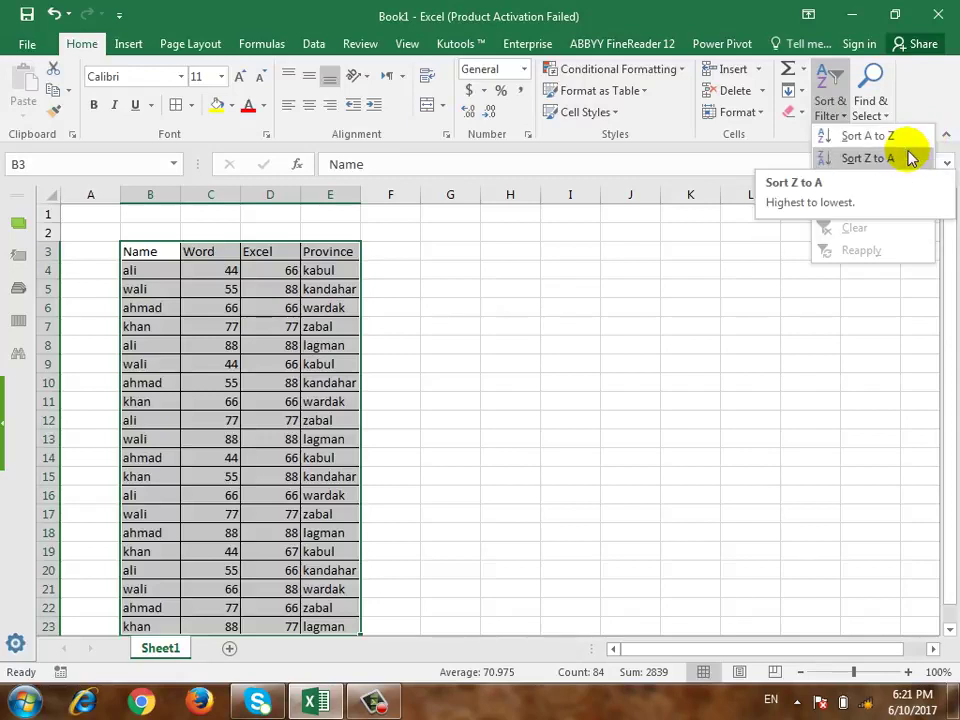
click(900, 136)
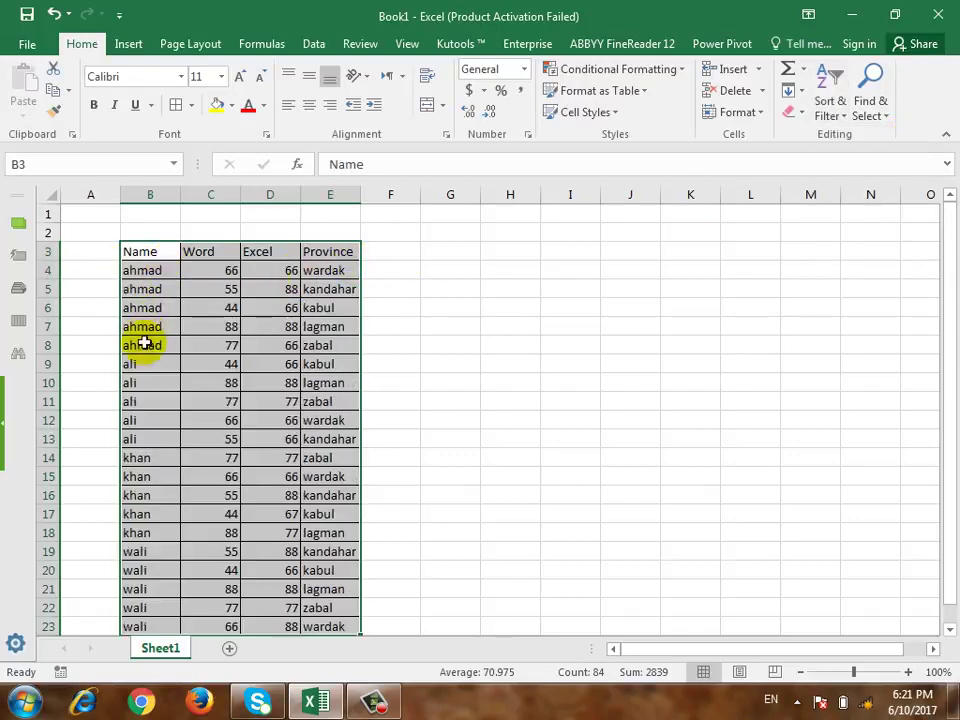
scroll(160, 395, down, 2)
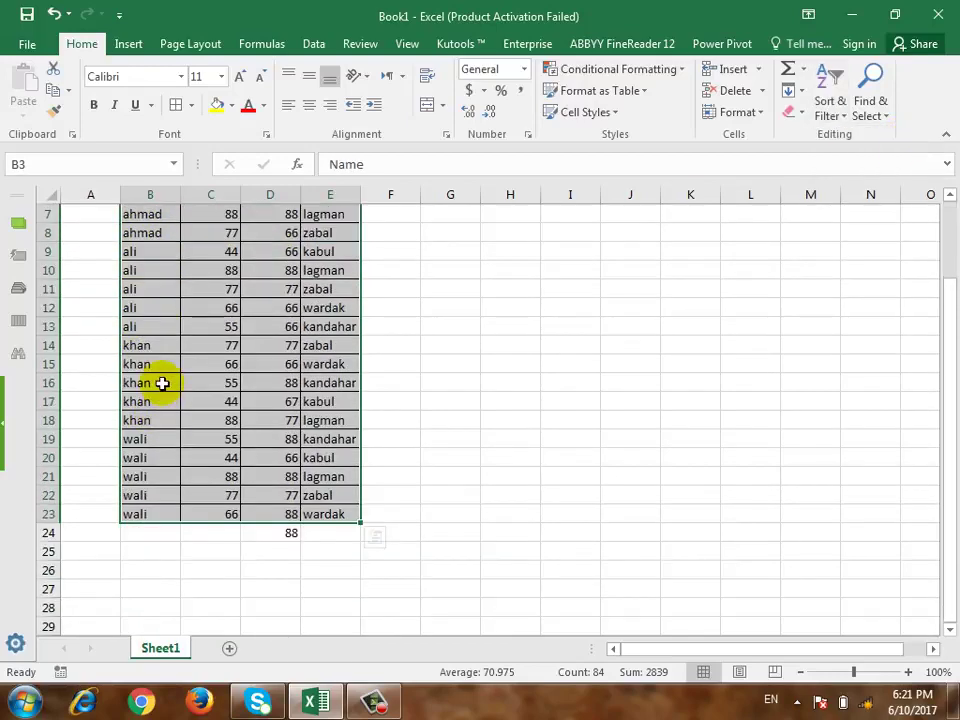
click(826, 112)
click(845, 158)
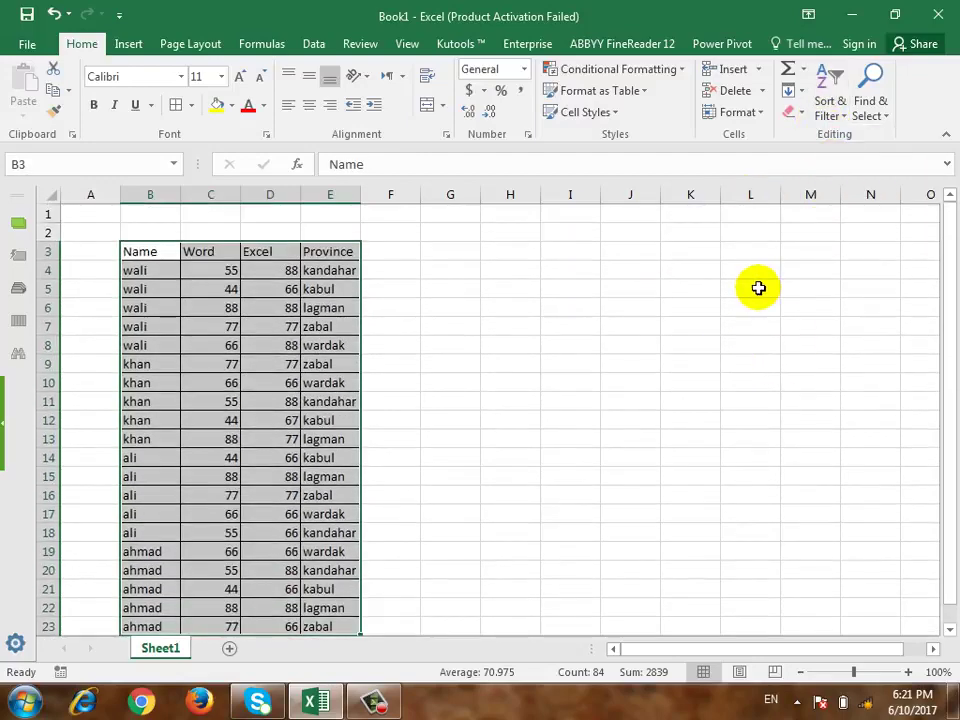
key(ctrl+z)
key(ctrl+z)
click(829, 103)
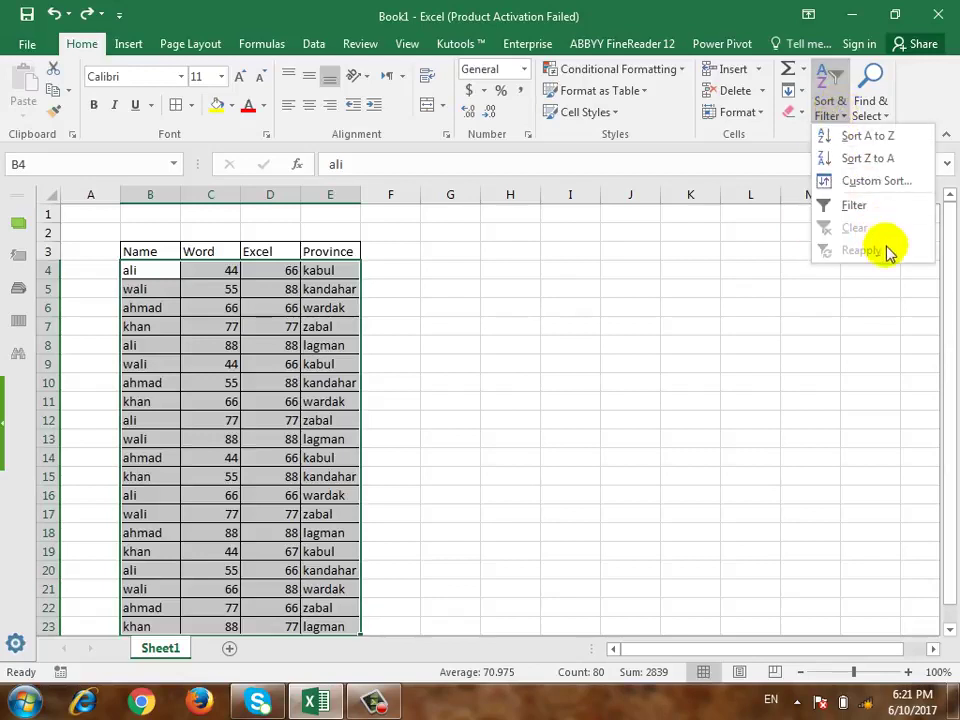
Step: Custom-sort the table by Name on cell values, A to Z
click(868, 181)
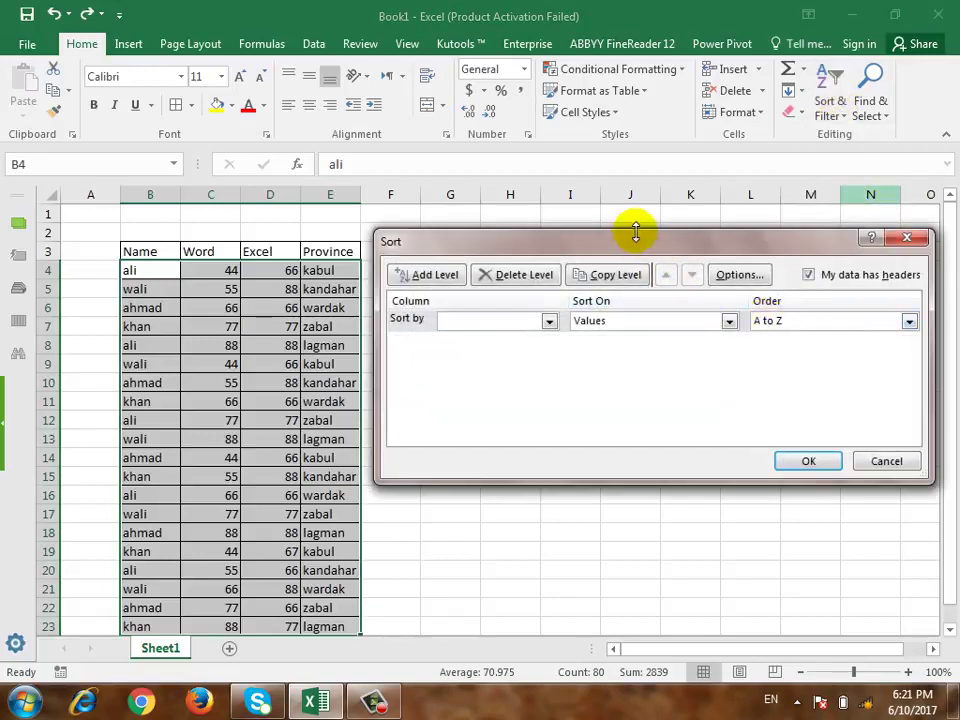
drag(634, 252, 609, 253)
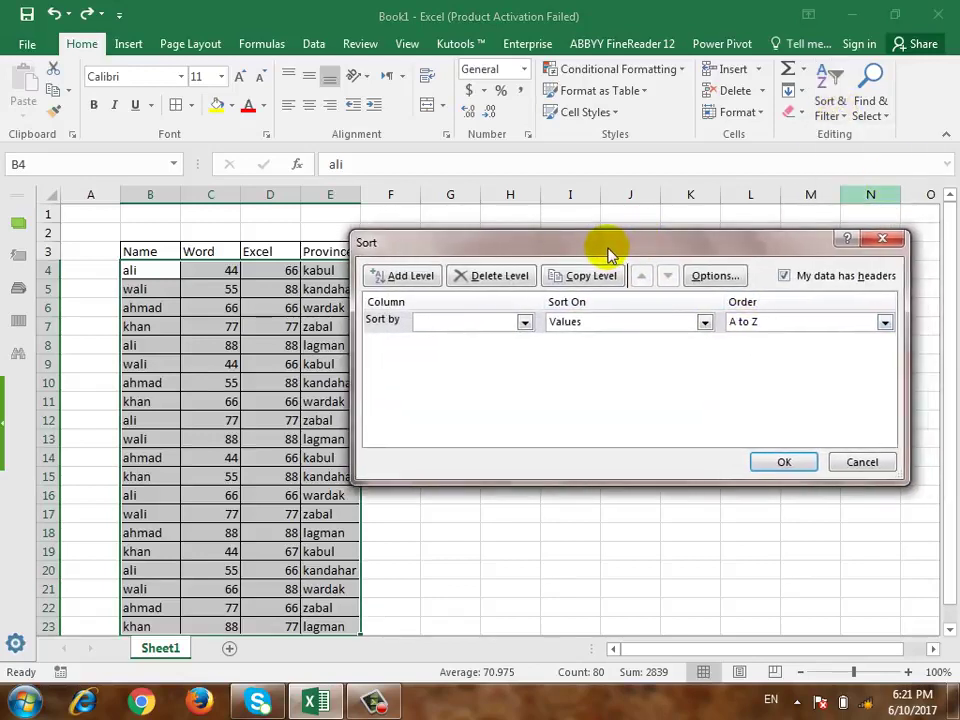
click(407, 306)
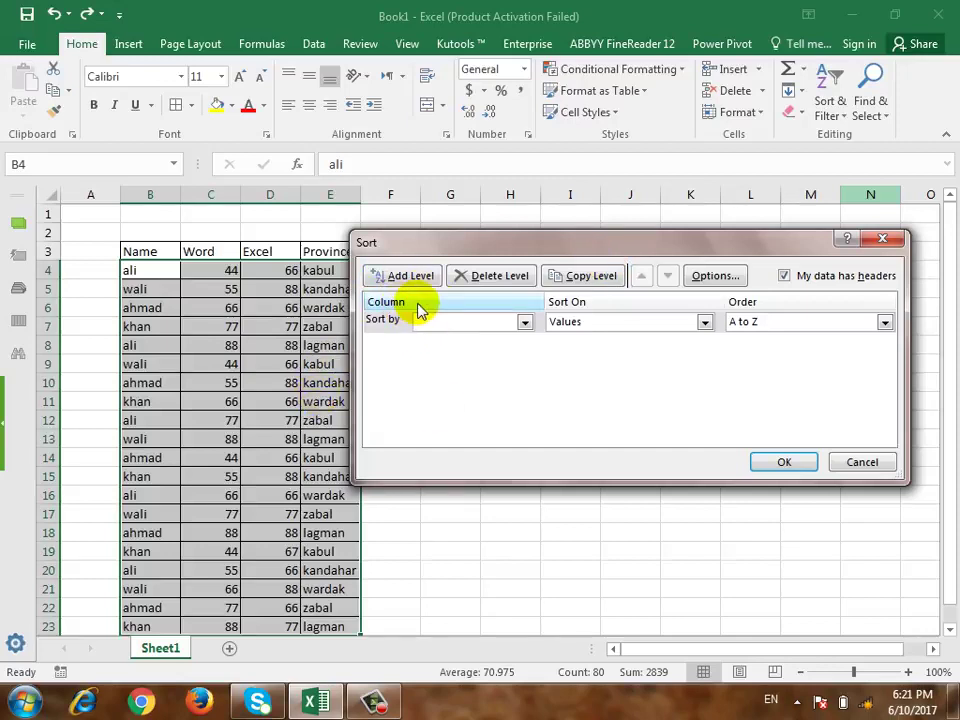
click(520, 322)
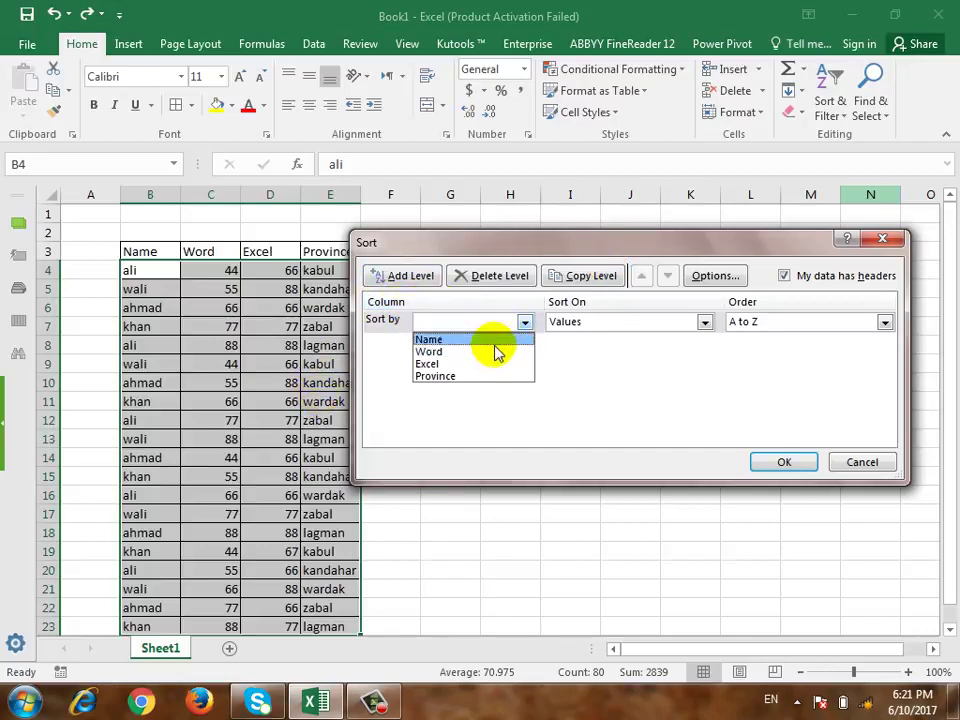
click(494, 341)
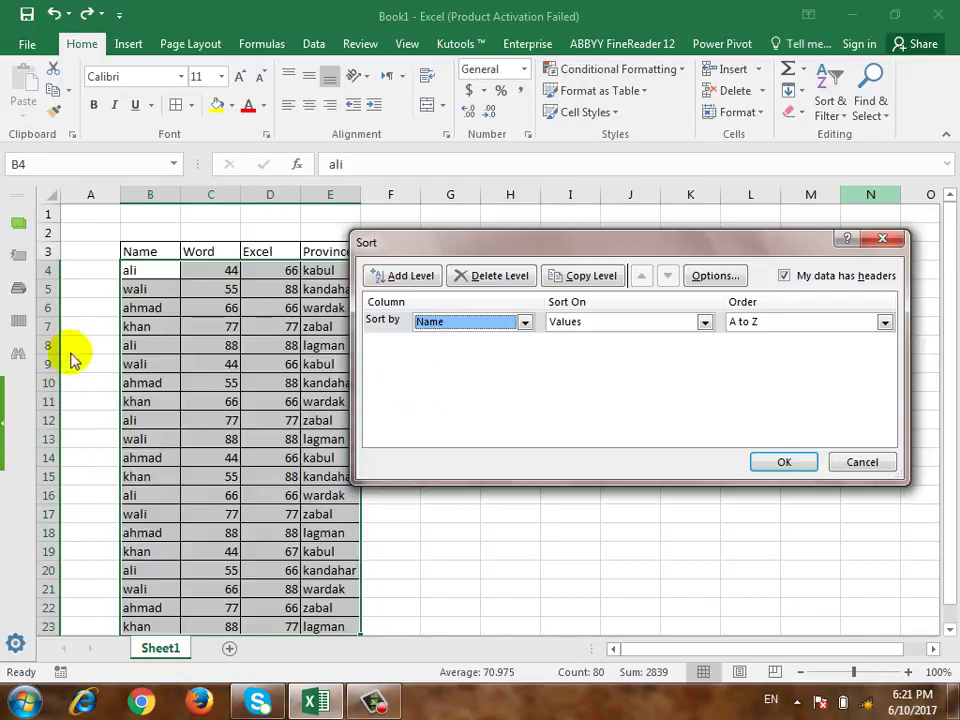
click(612, 324)
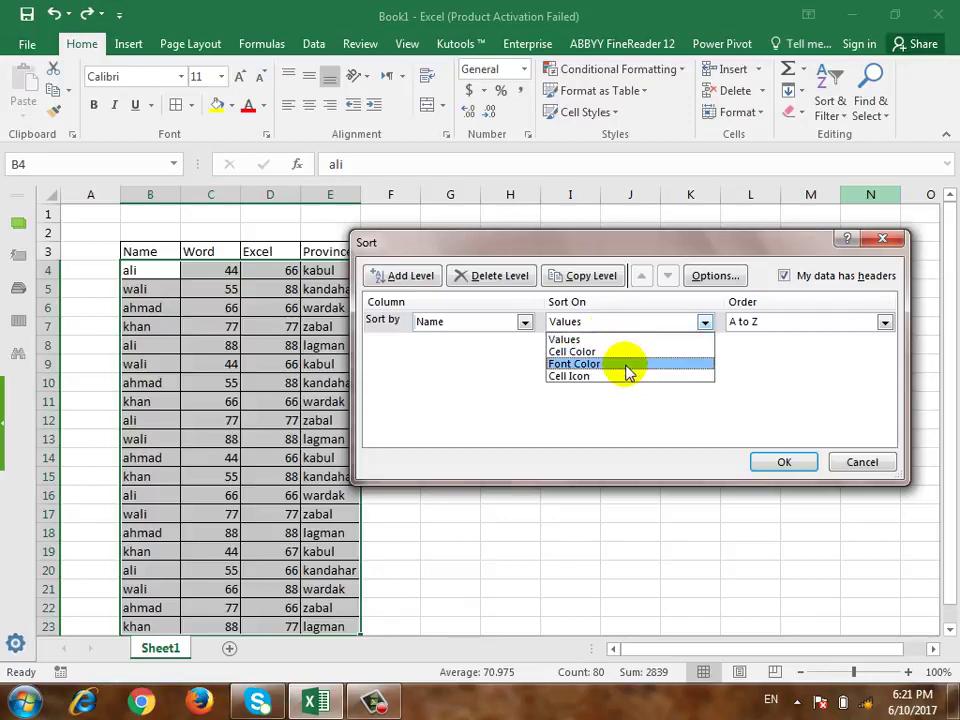
click(604, 320)
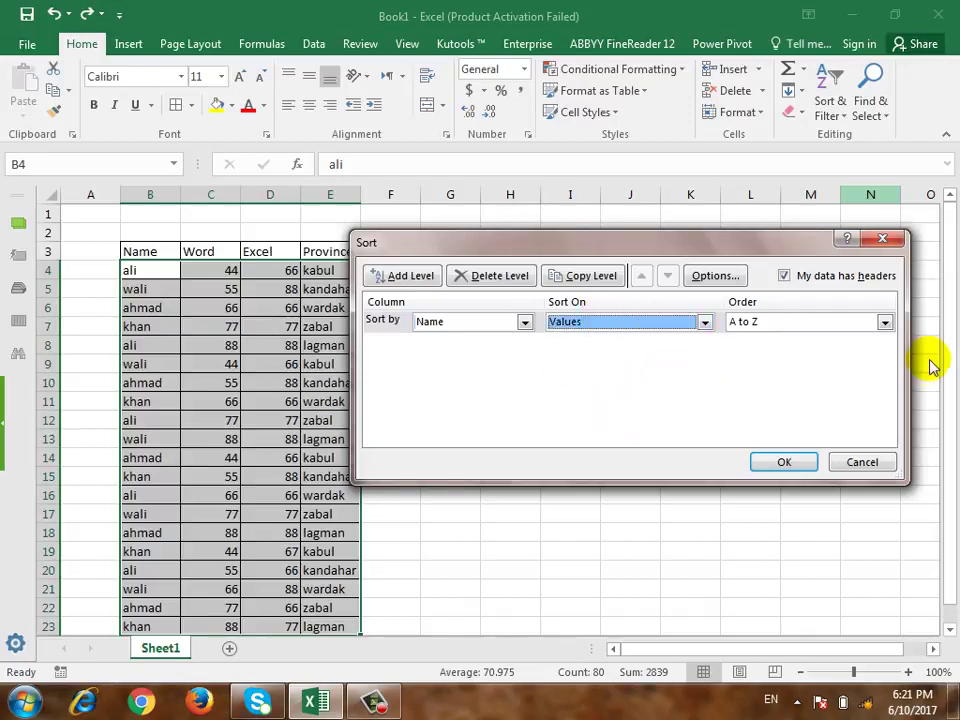
click(784, 323)
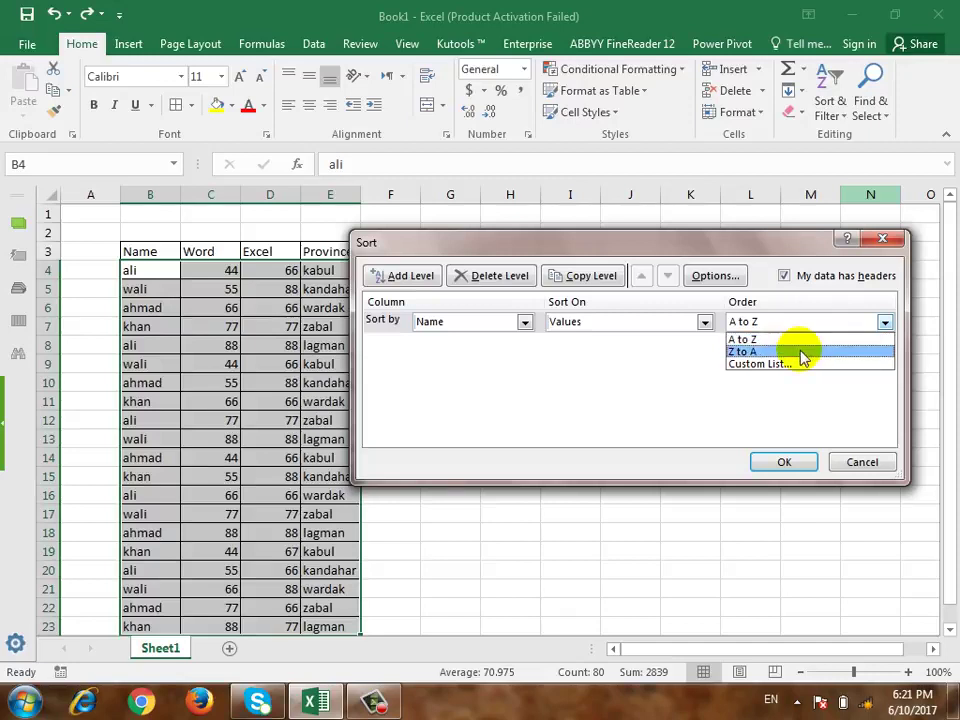
click(574, 424)
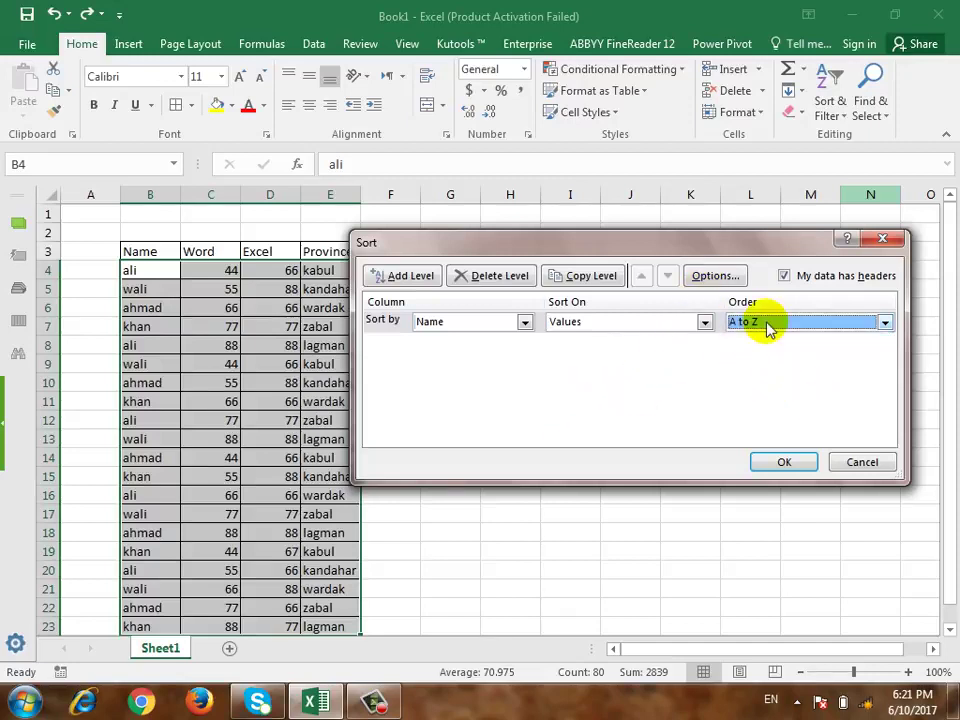
click(782, 459)
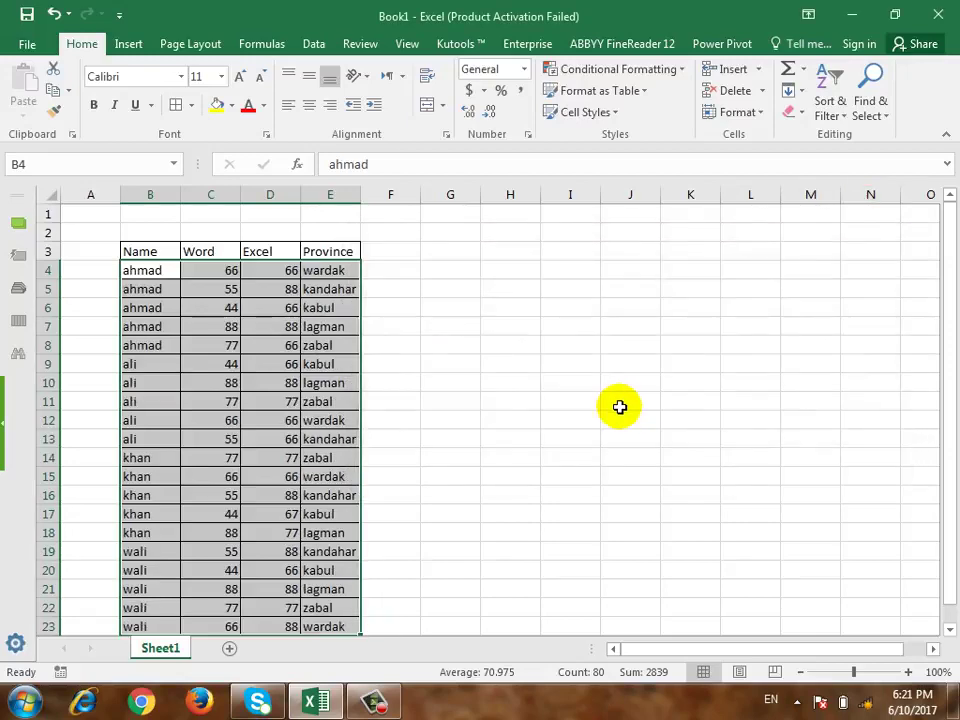
click(828, 112)
Step: Add a second sort level: then by Word, Smallest to Largest
click(850, 185)
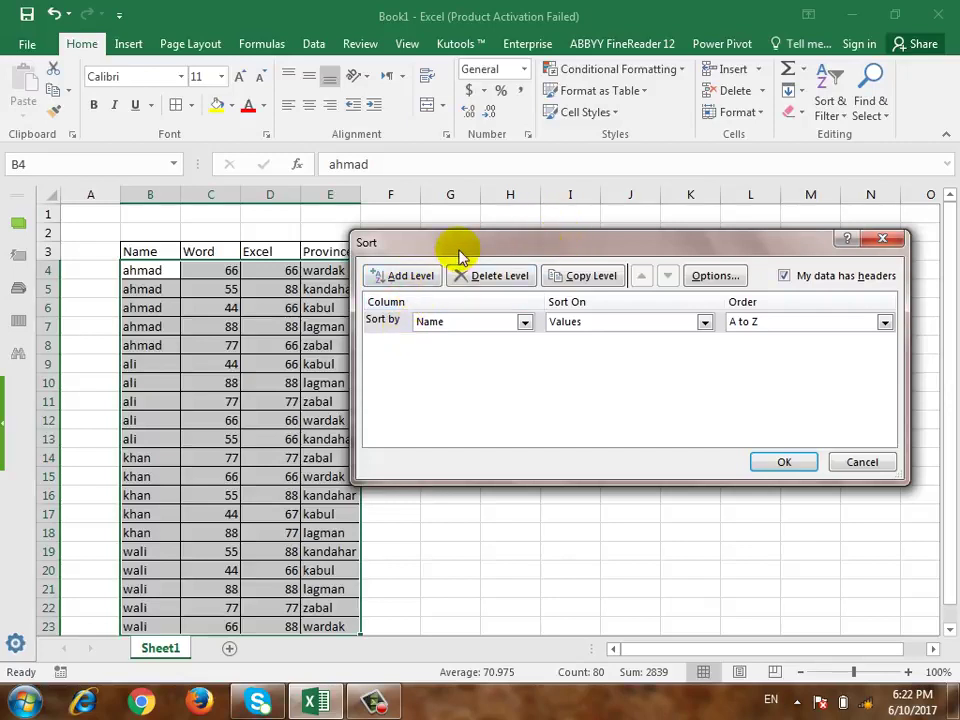
drag(459, 250, 497, 252)
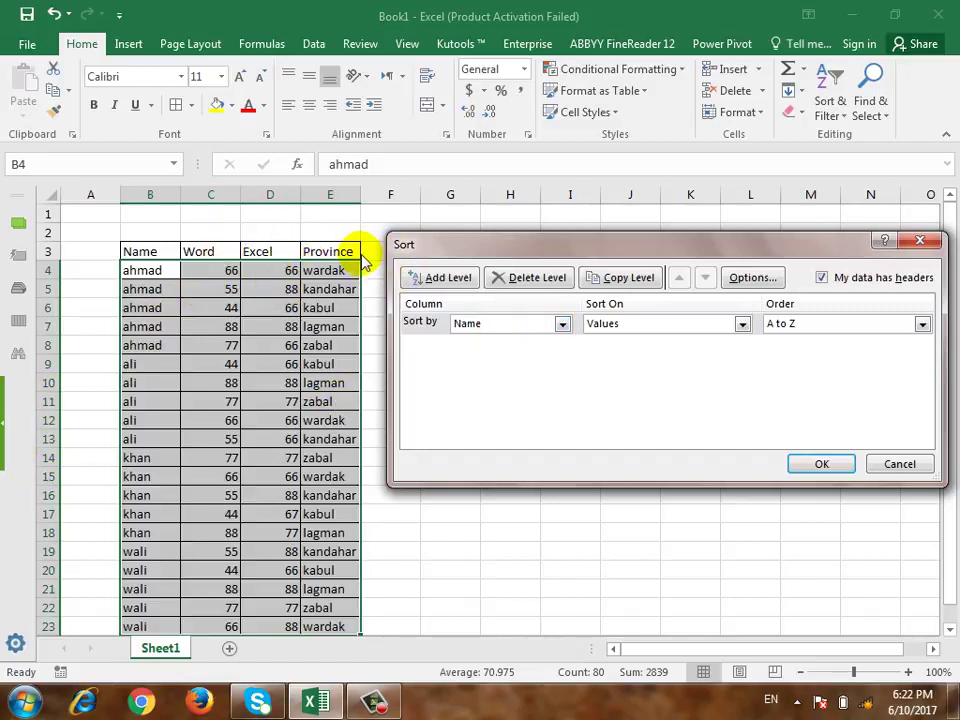
click(440, 277)
click(562, 345)
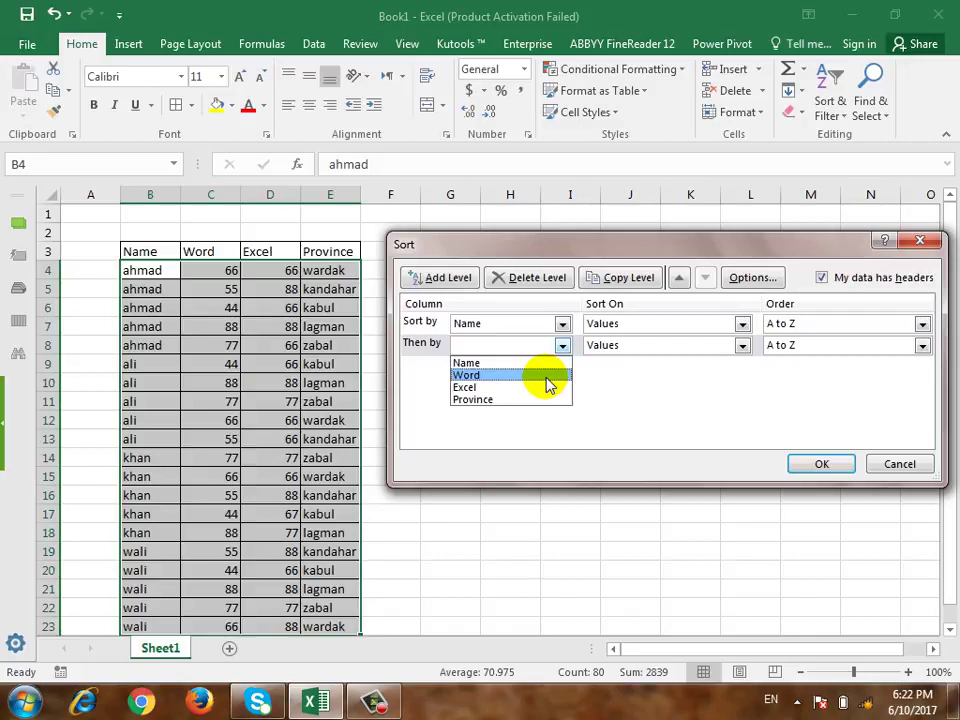
click(547, 378)
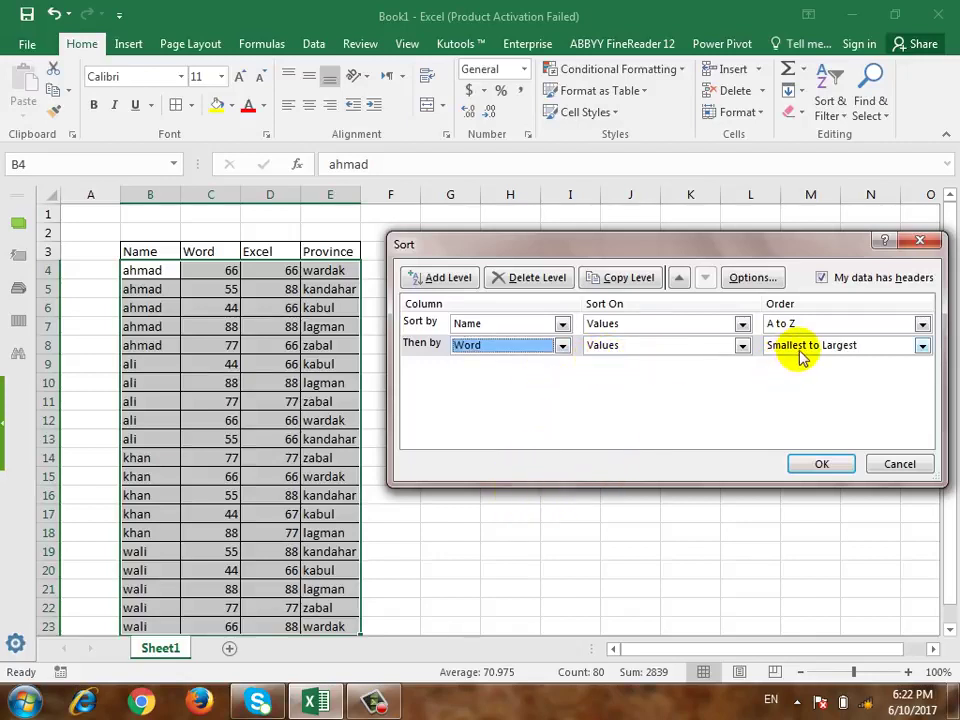
click(850, 355)
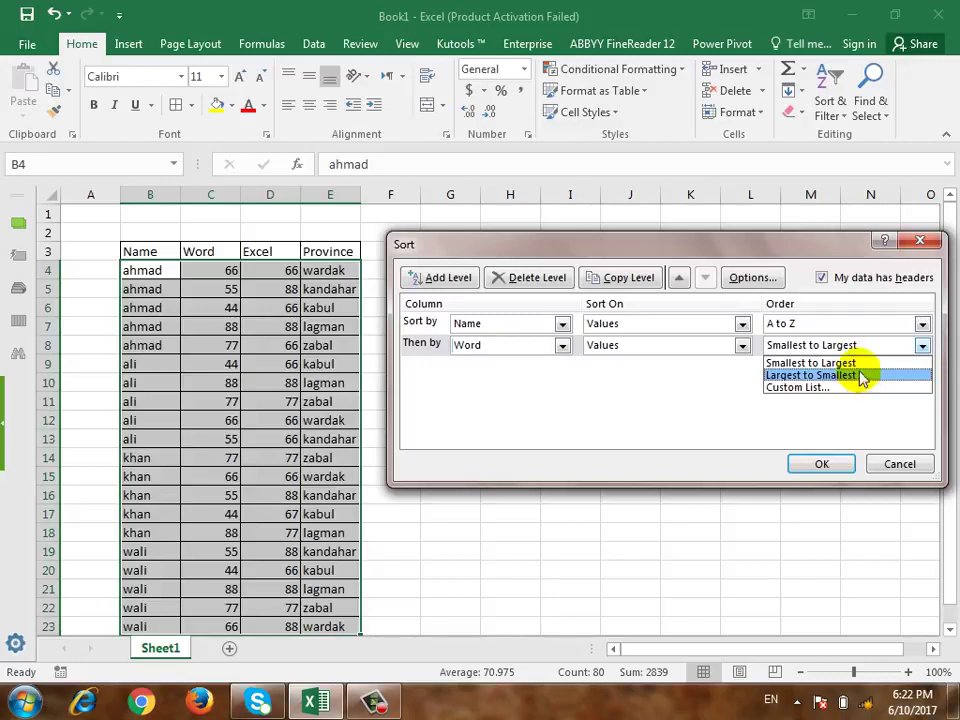
click(855, 363)
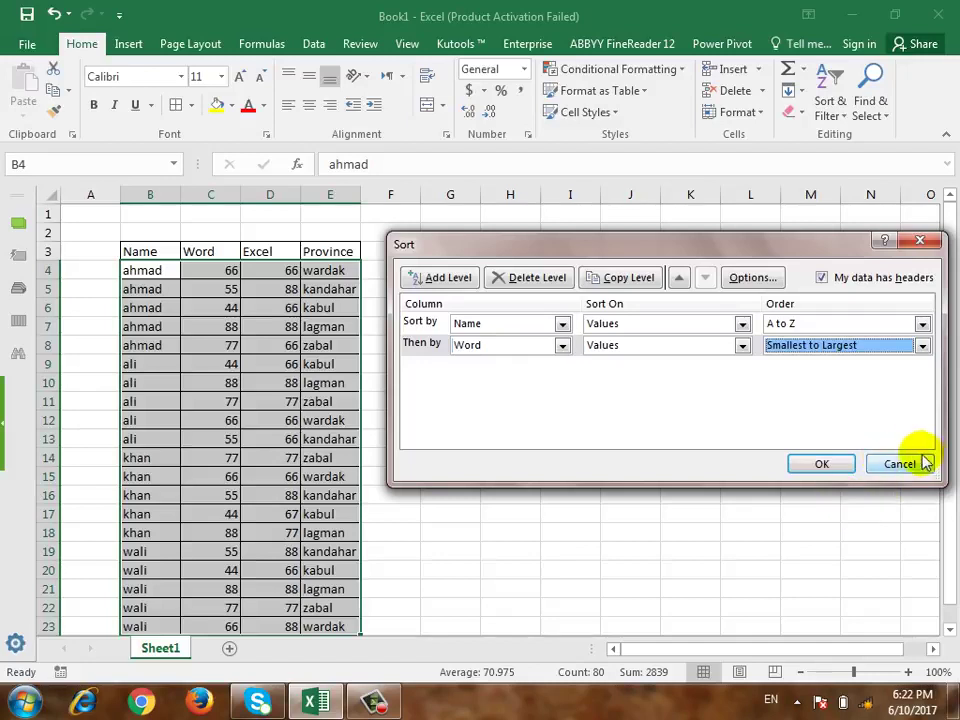
click(872, 347)
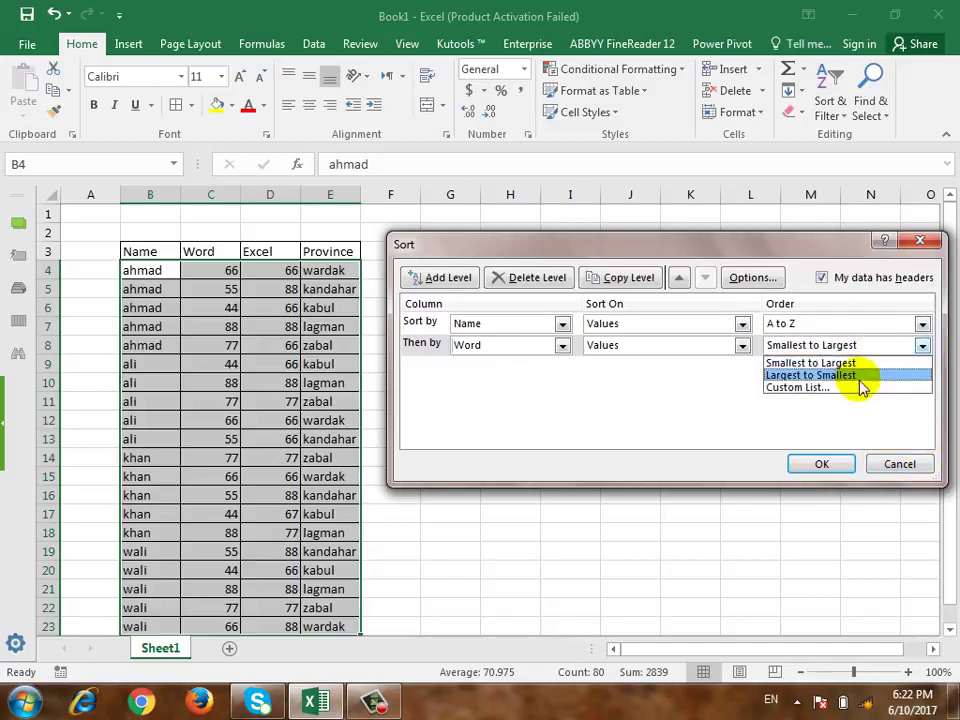
click(838, 341)
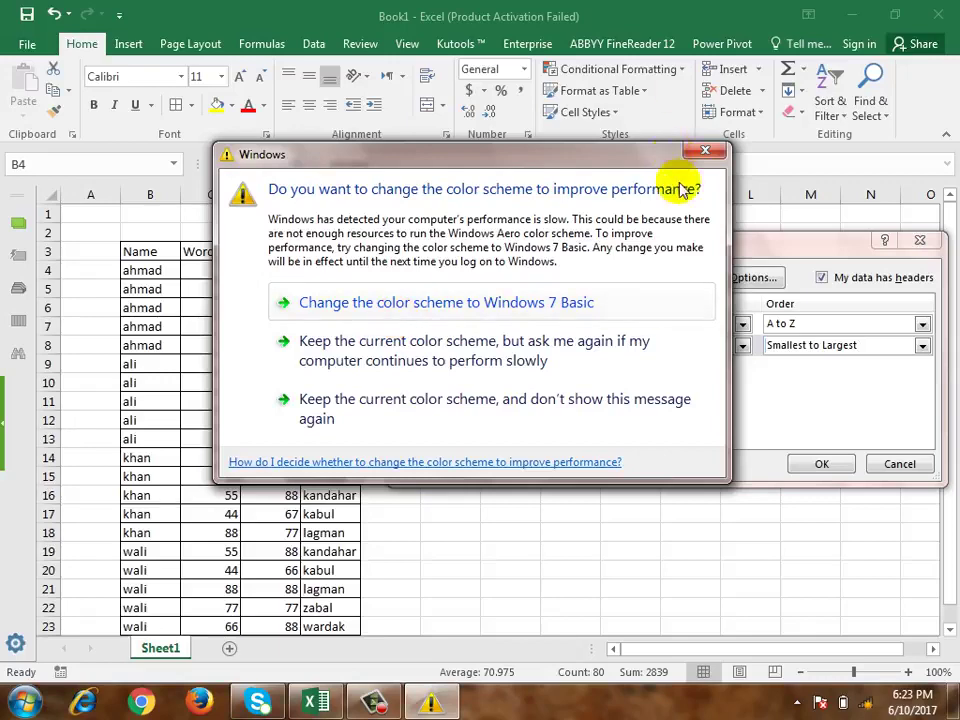
Step: Close the Windows colour-scheme prompt to get back to the Sort dialog
click(503, 395)
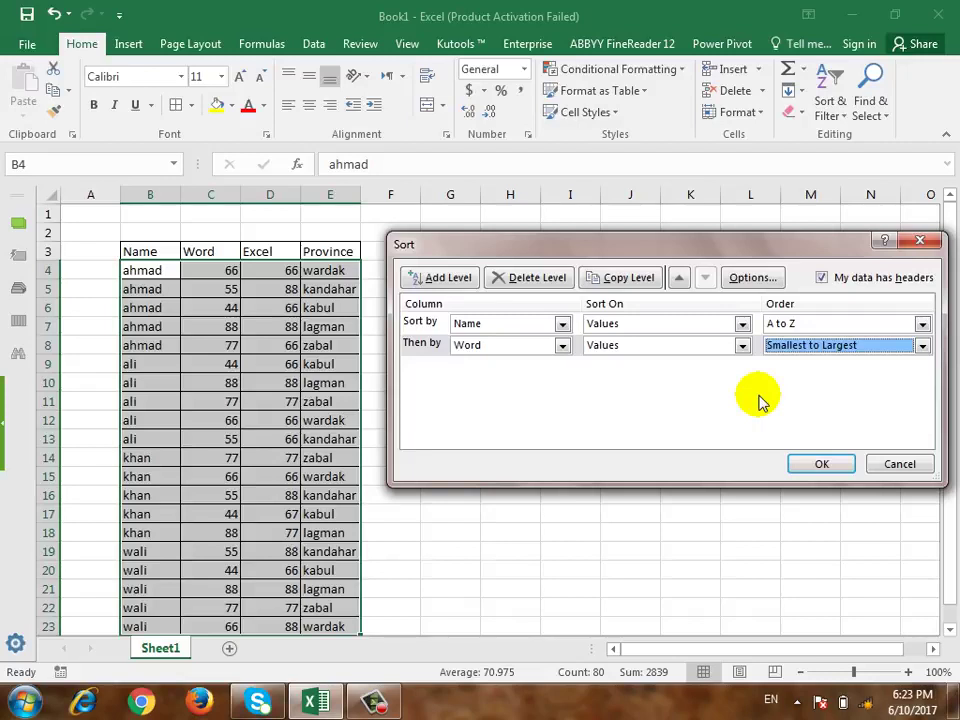
Step: Apply the Name-then-Word sort and reopen the sort options
click(815, 466)
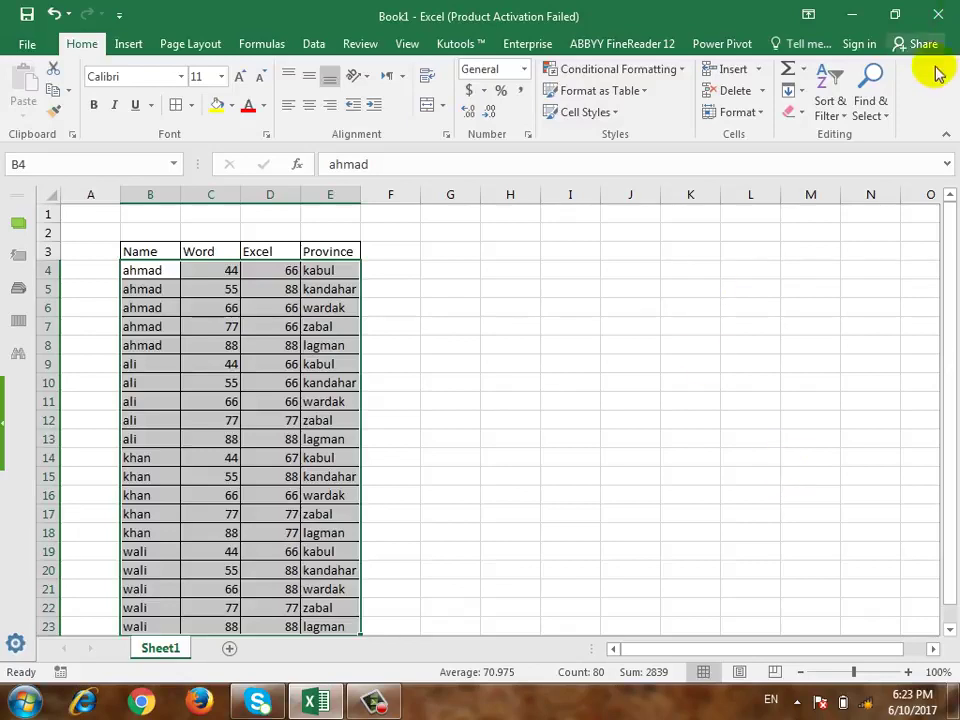
click(834, 114)
Step: Add Word and Excel levels in the custom Sort dialog, then close it without applying
click(853, 180)
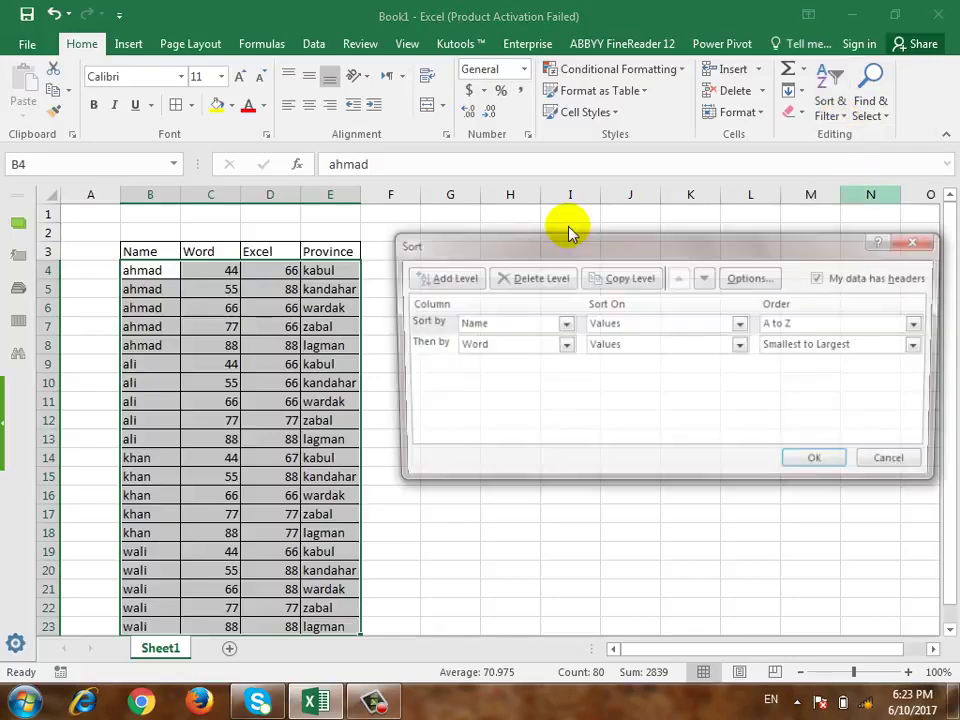
click(441, 277)
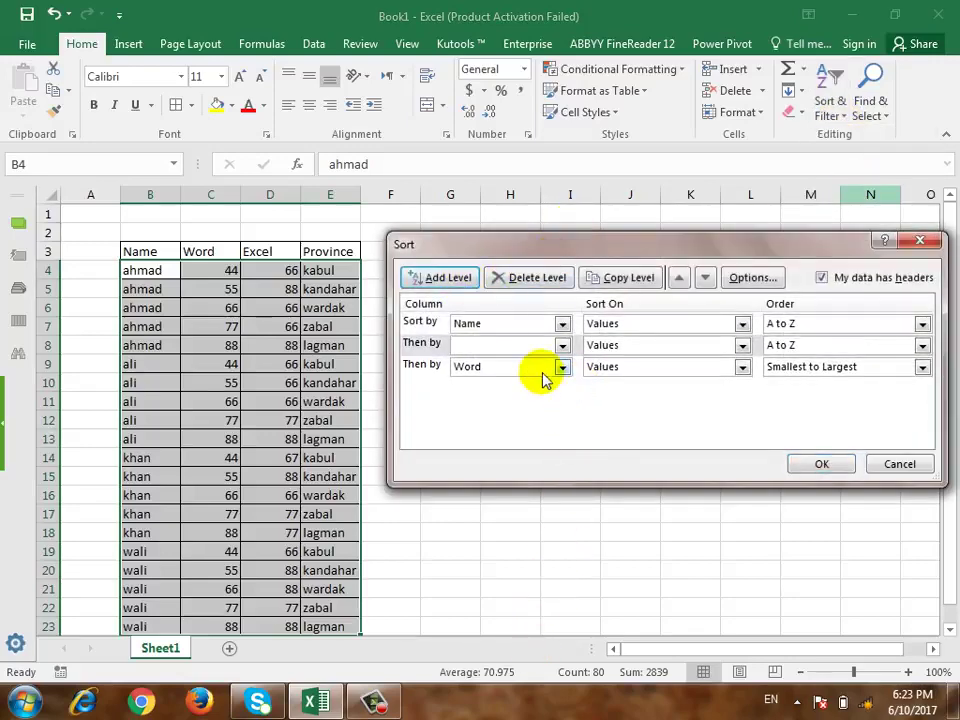
click(425, 366)
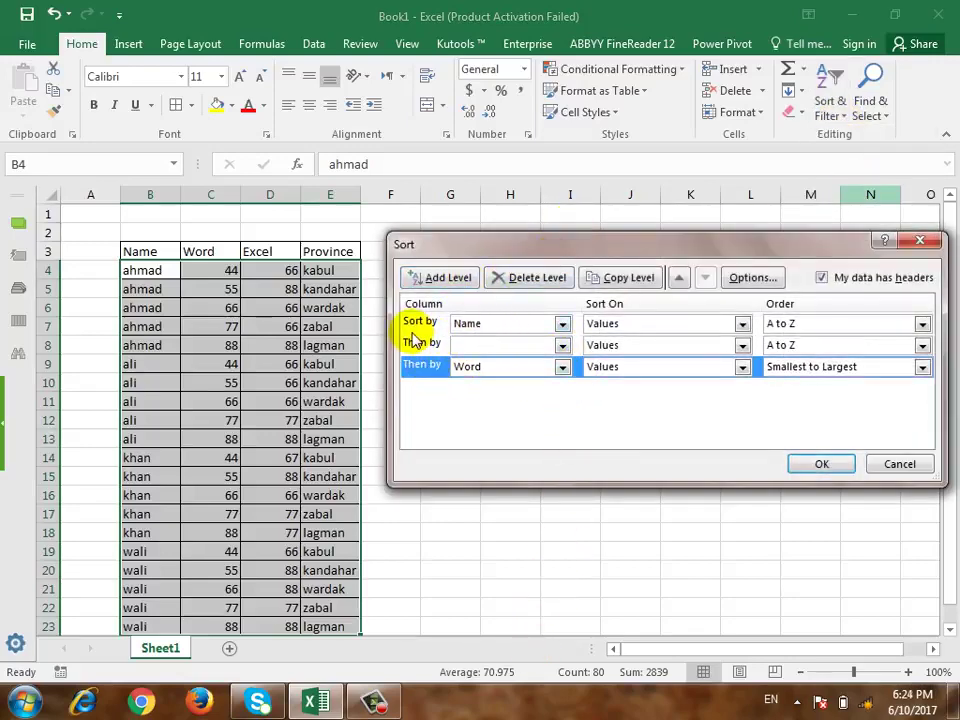
click(418, 343)
click(537, 280)
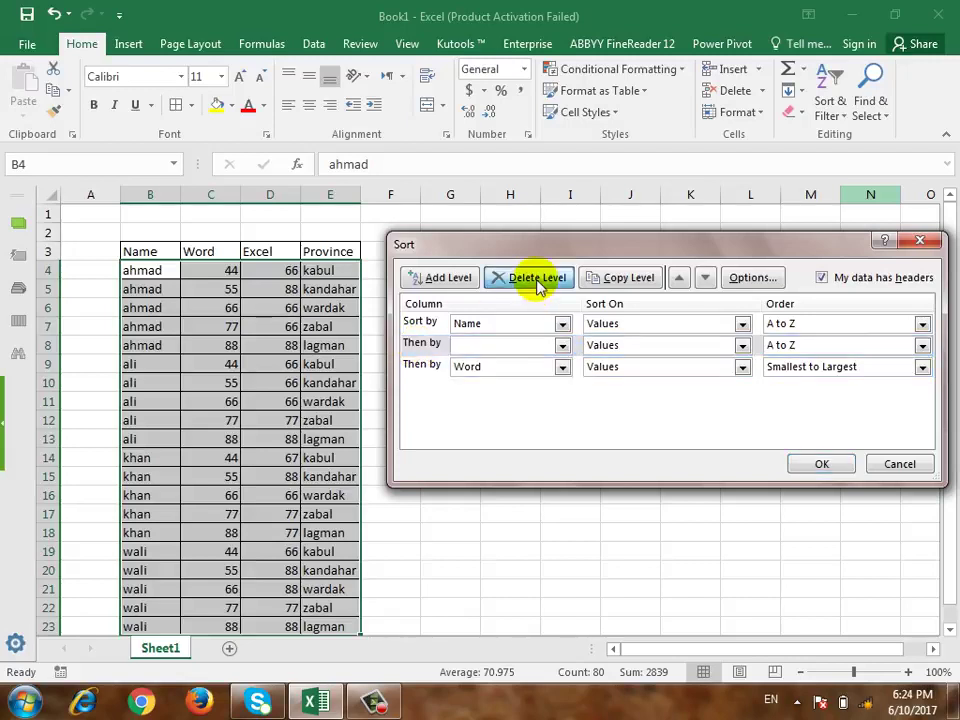
click(448, 278)
click(562, 367)
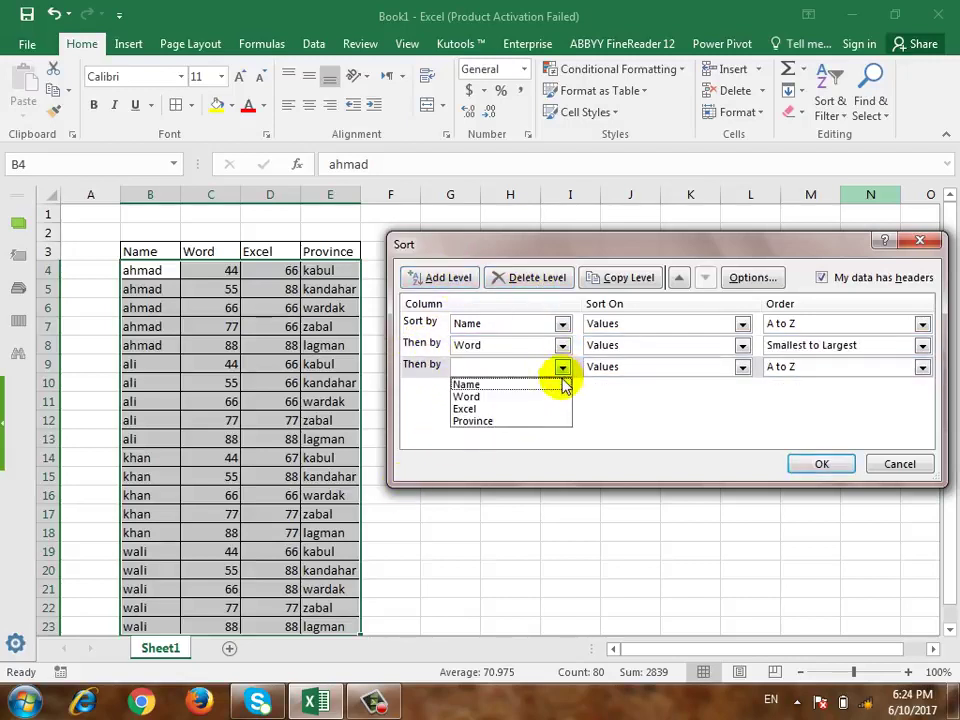
click(548, 410)
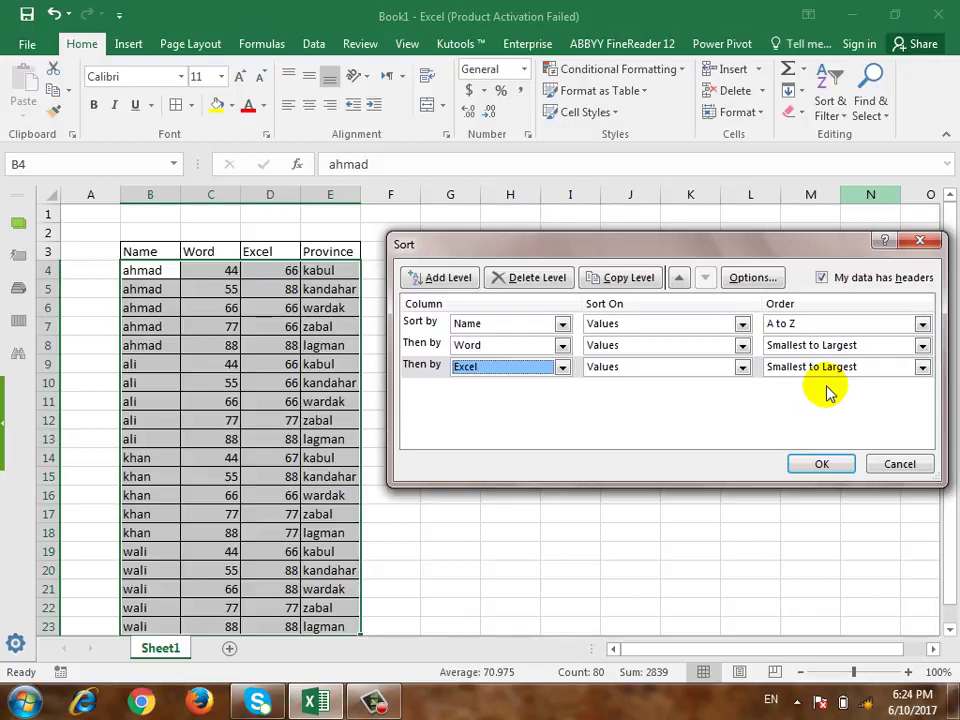
click(900, 463)
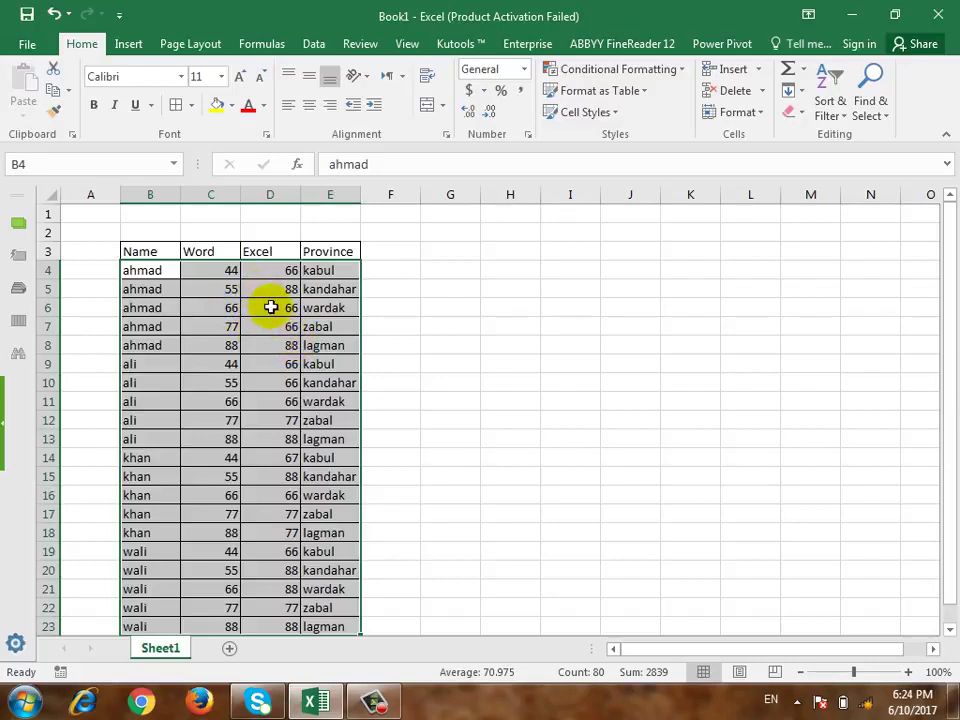
click(274, 309)
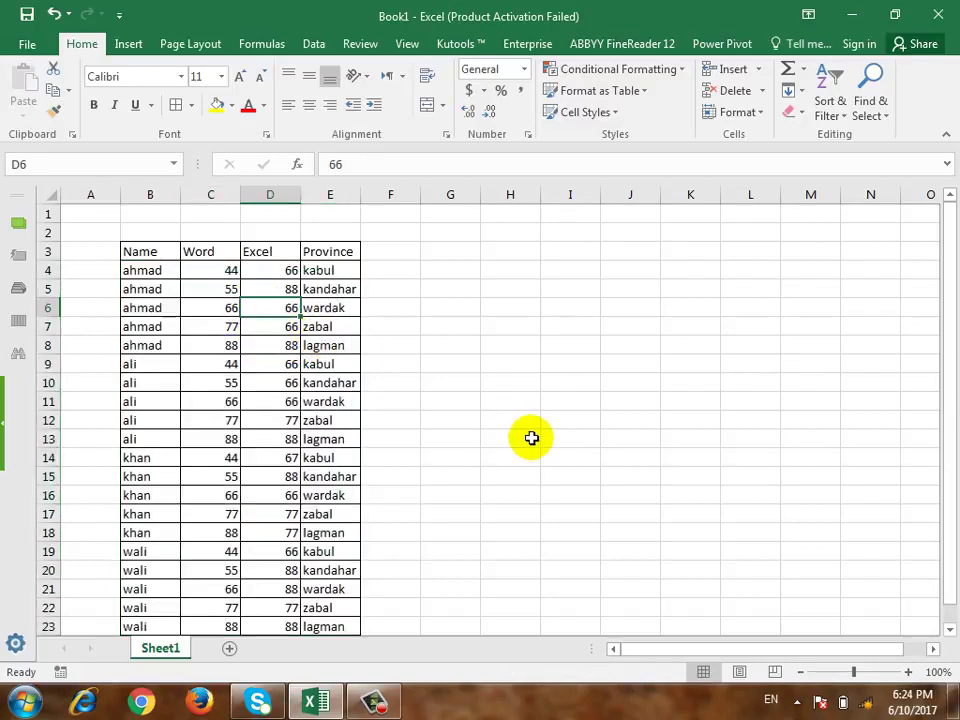
key(Down)
key(Left)
text(44)
key(Tab)
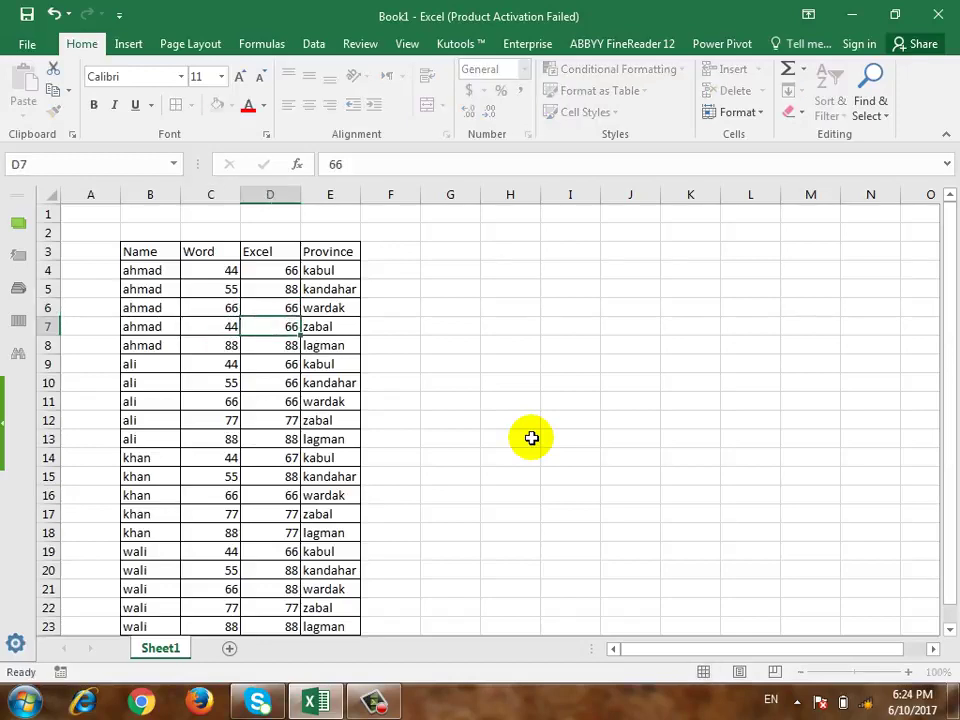
key(Left)
text(66)
key(Tab)
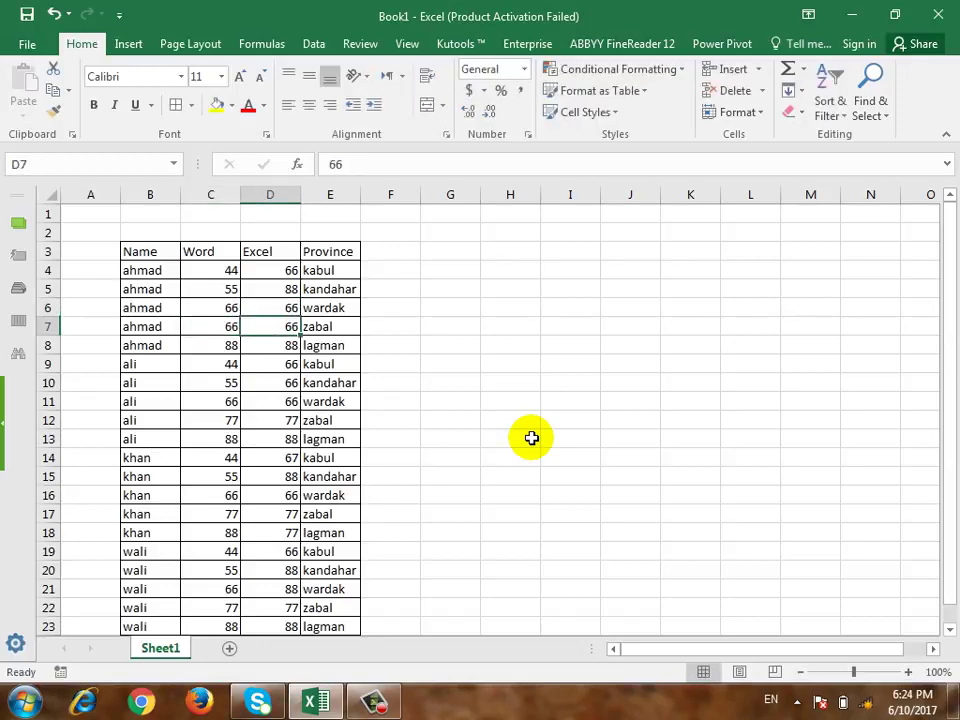
Step: Enter 55 as the Excel score in D7 and select the table B3:E23
text(55)
click(531, 438)
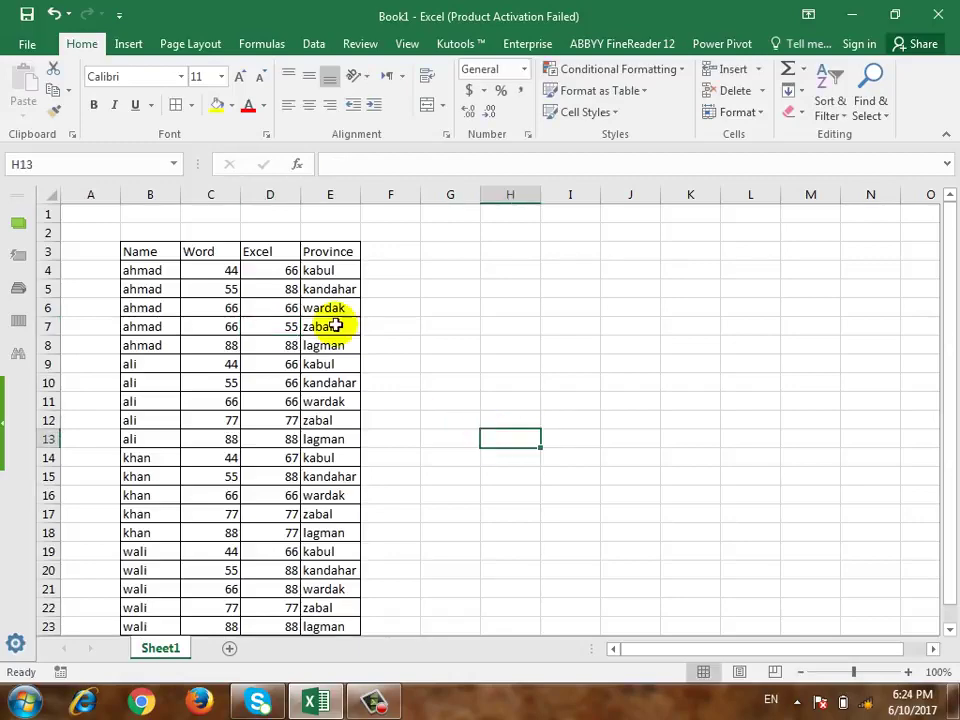
drag(146, 244, 330, 626)
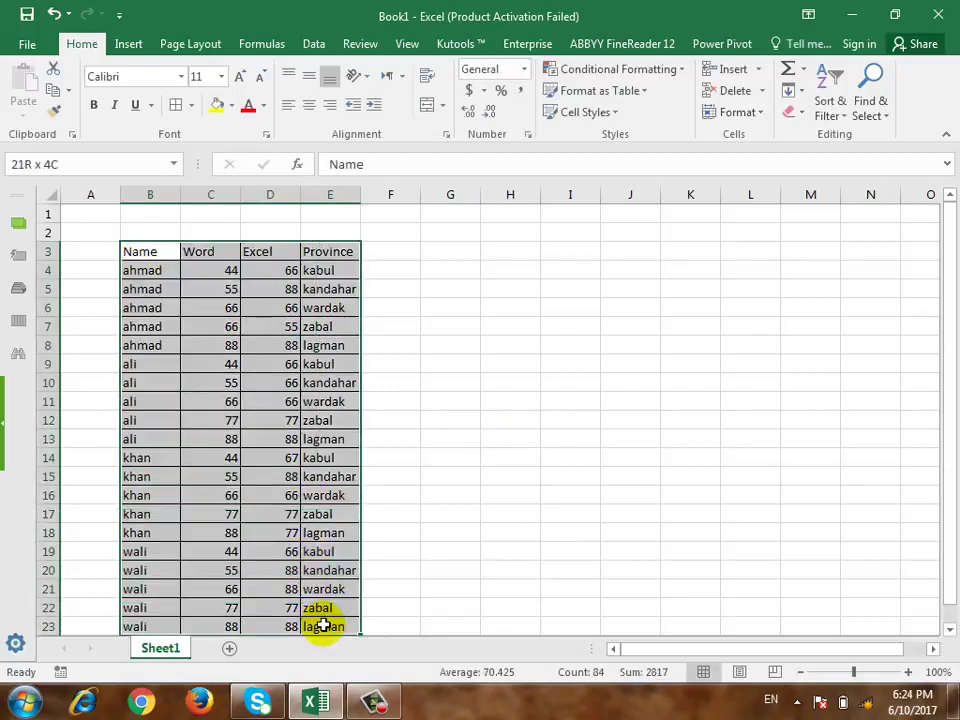
Step: Custom-sort the table by Name, Word, then Excel, smallest to largest
click(829, 108)
click(856, 180)
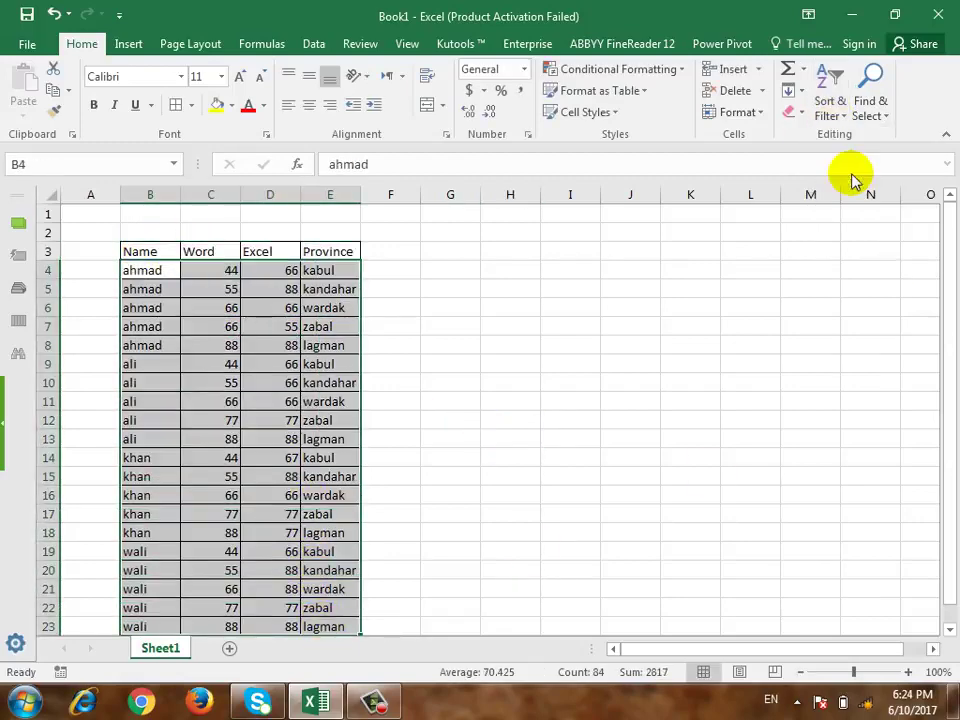
click(424, 345)
click(441, 277)
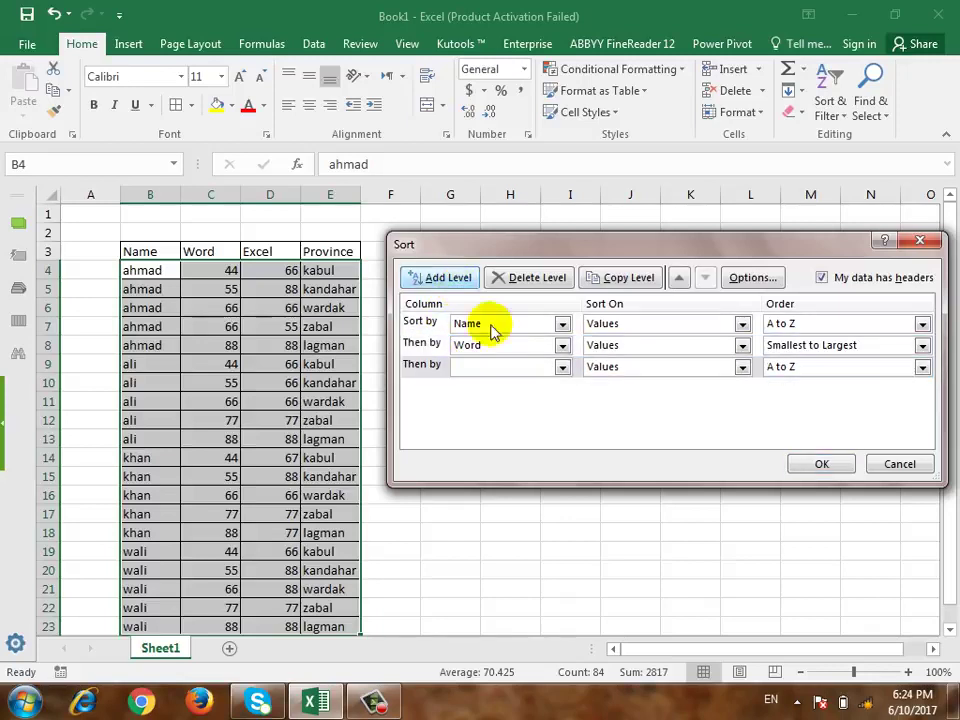
click(525, 367)
click(514, 410)
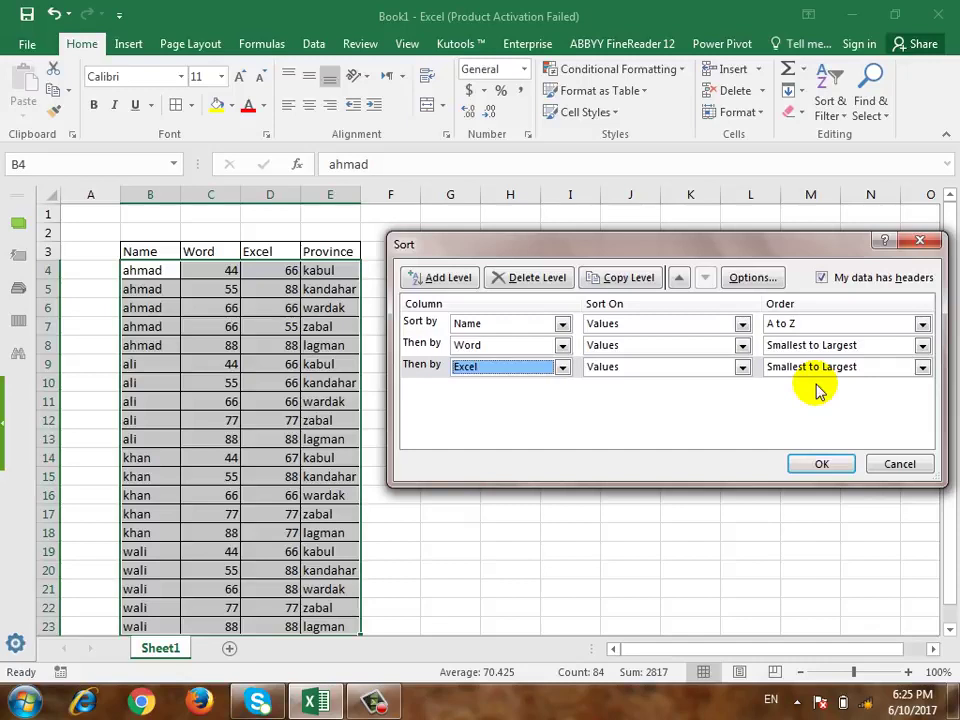
click(818, 464)
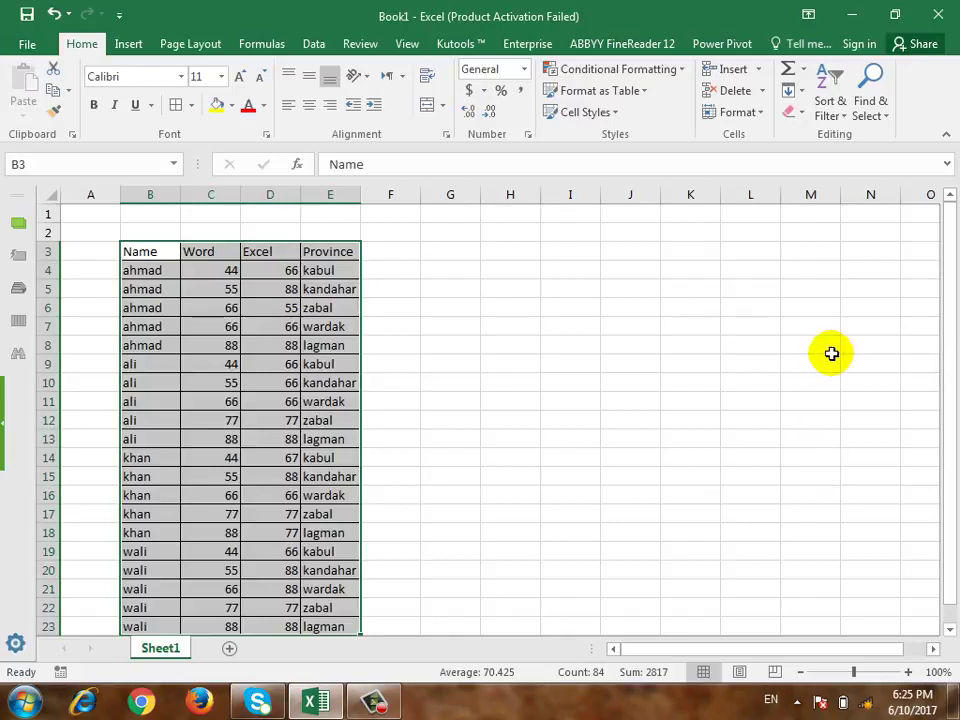
click(842, 103)
click(849, 183)
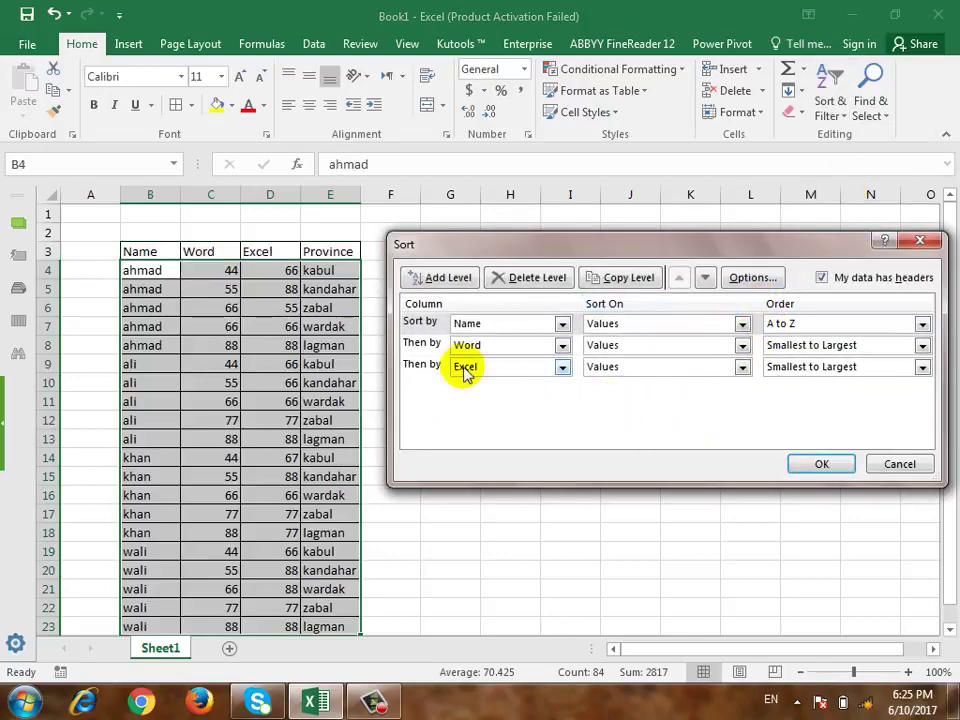
click(424, 368)
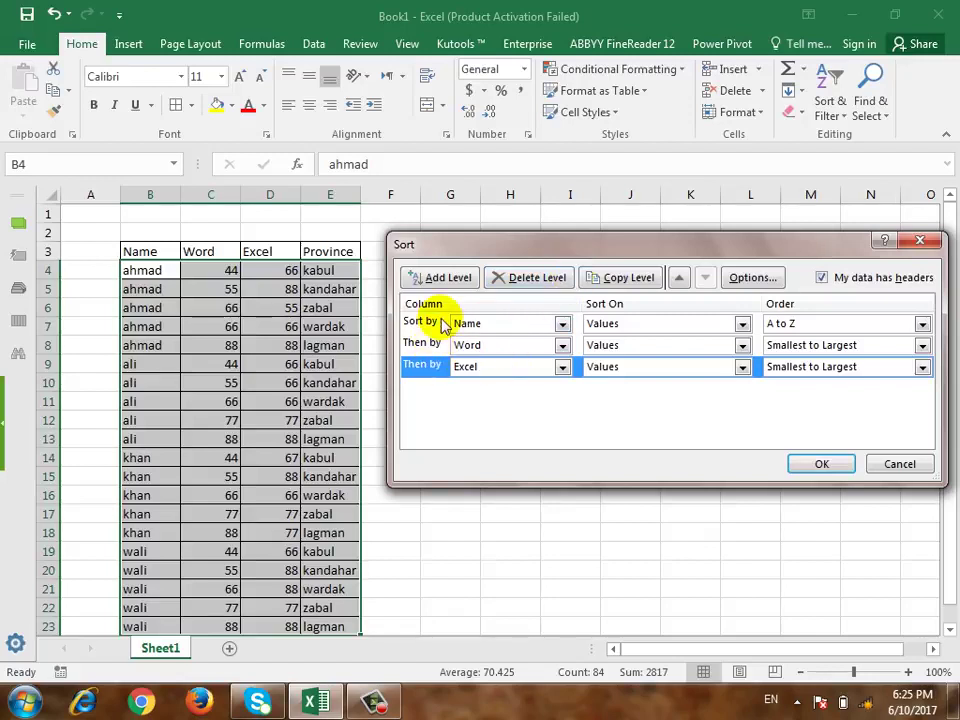
click(428, 323)
click(432, 345)
click(428, 323)
click(426, 367)
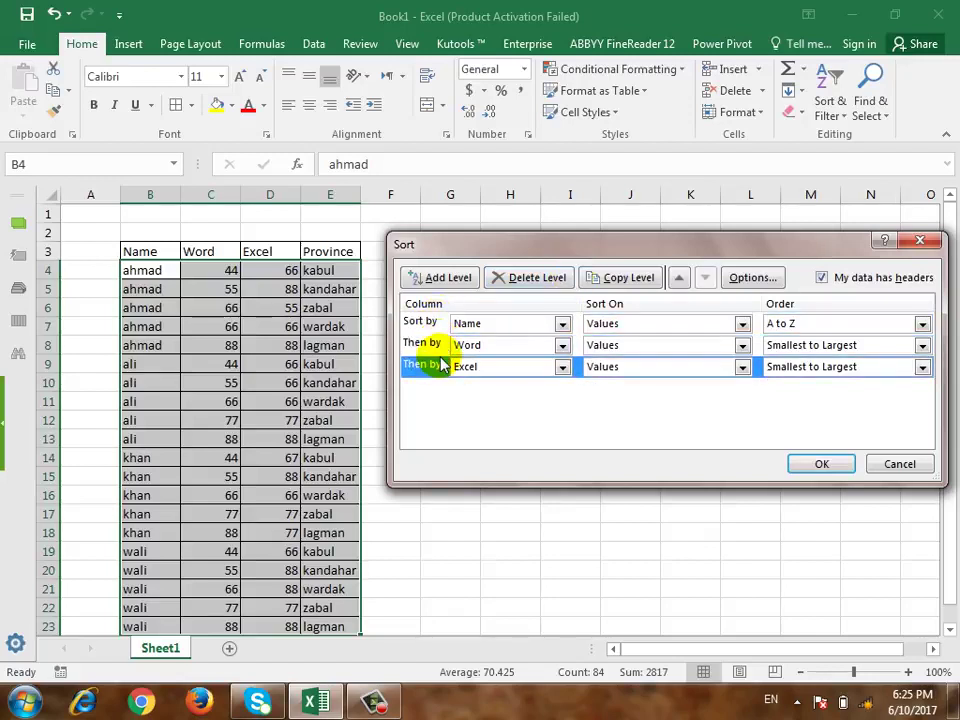
click(679, 277)
click(704, 278)
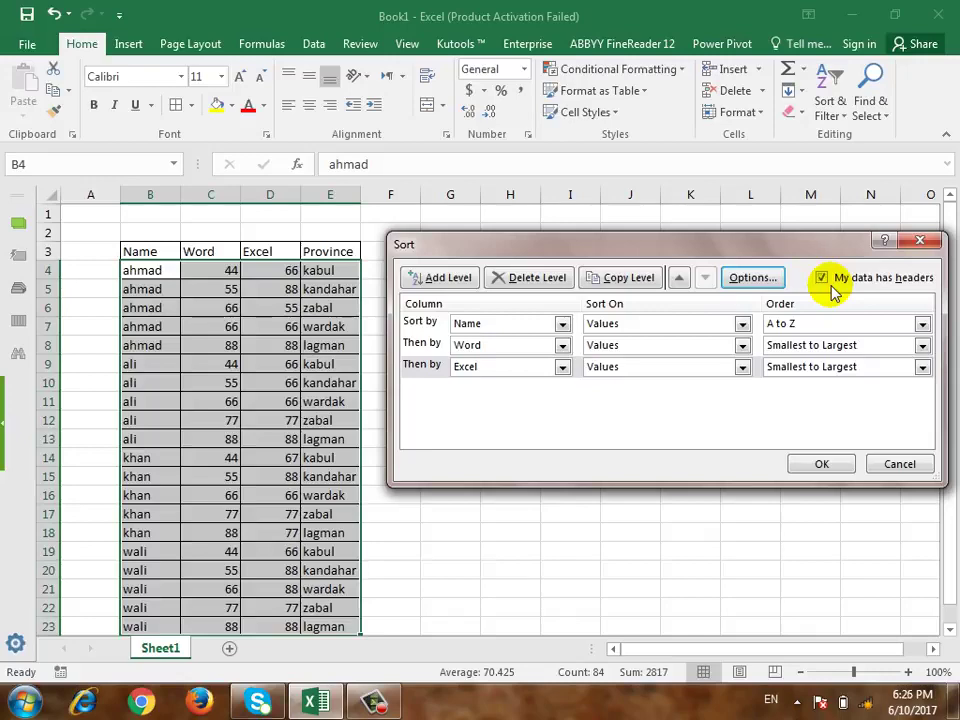
click(821, 278)
click(823, 463)
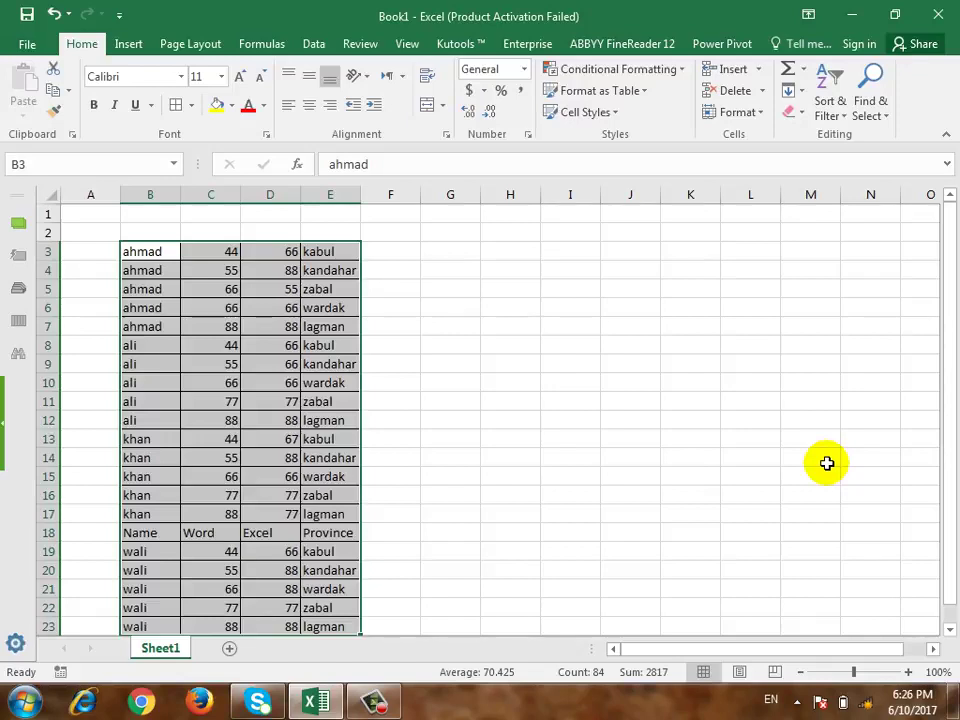
key(ctrl+z)
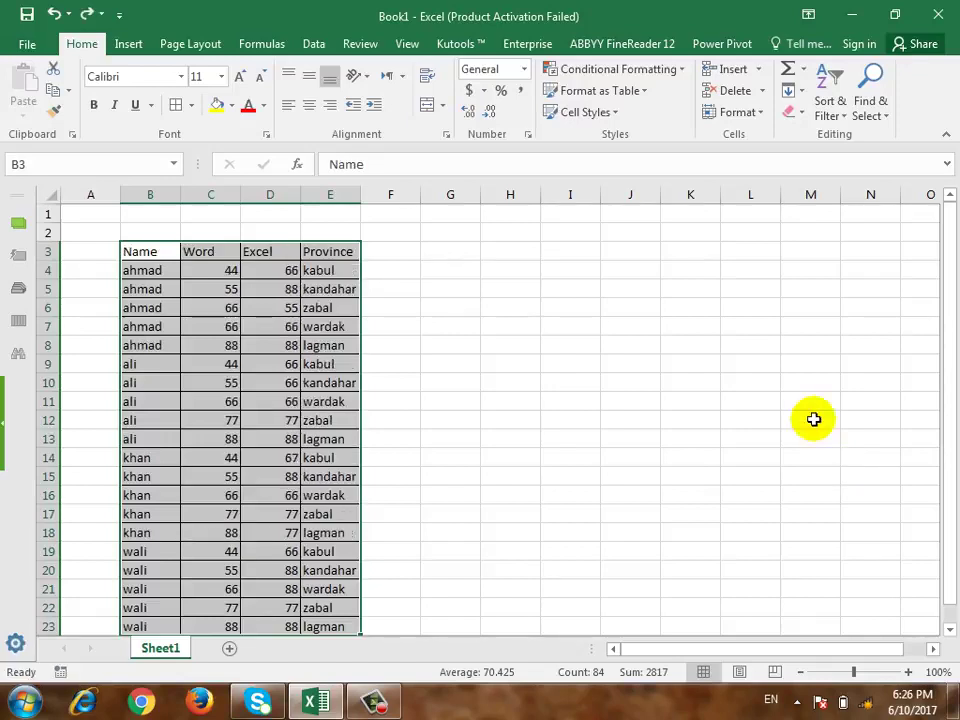
click(829, 106)
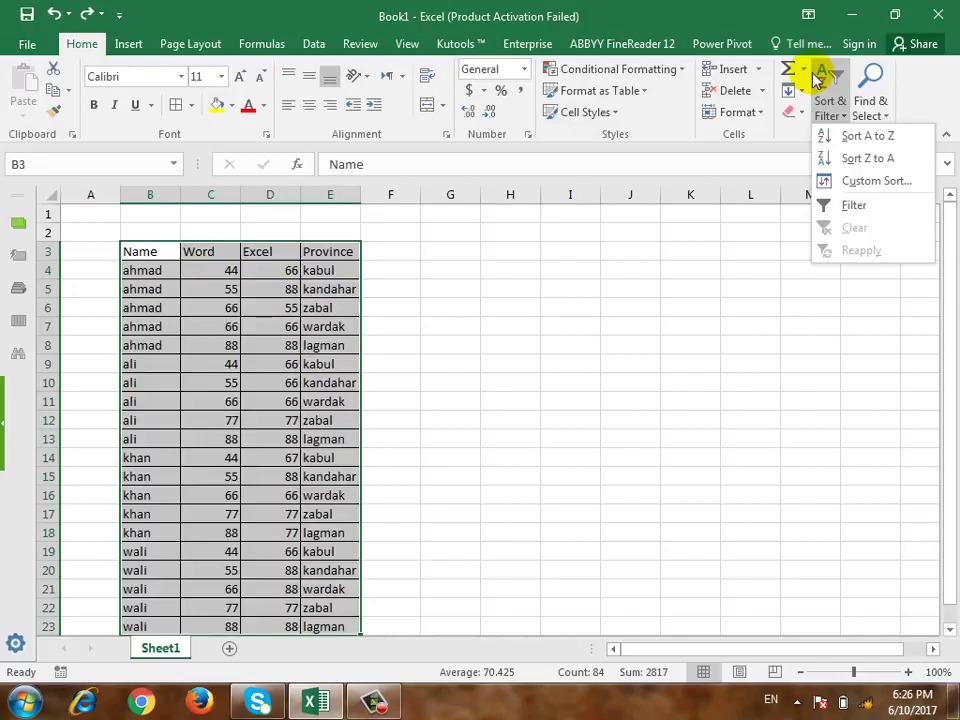
Step: Turn on AutoFilter and filter the Name column to show only ahmad
click(882, 219)
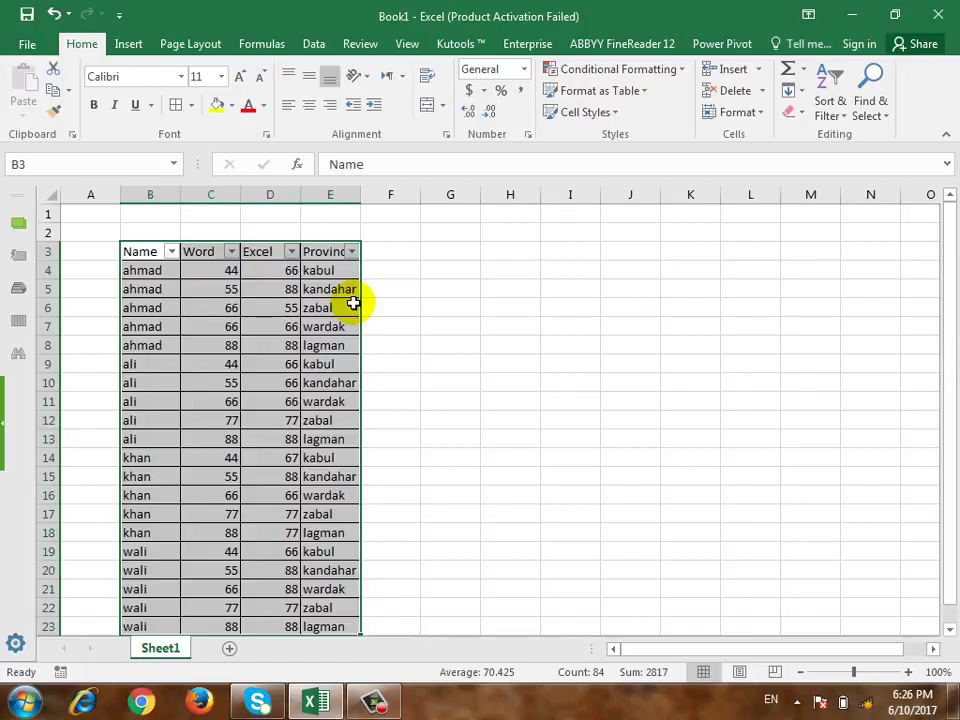
click(450, 326)
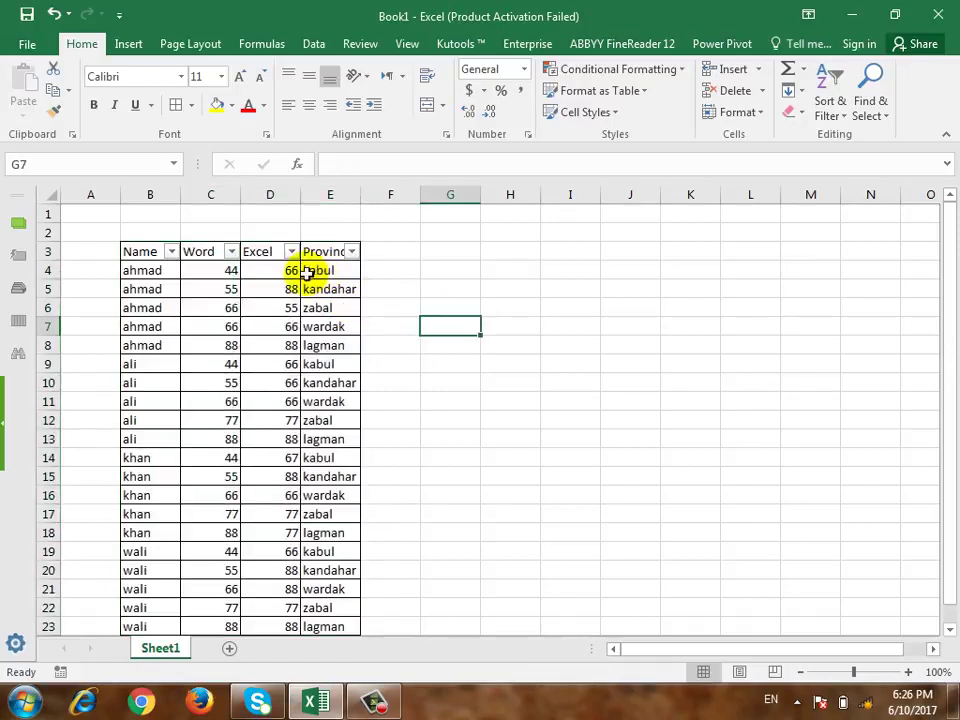
click(172, 252)
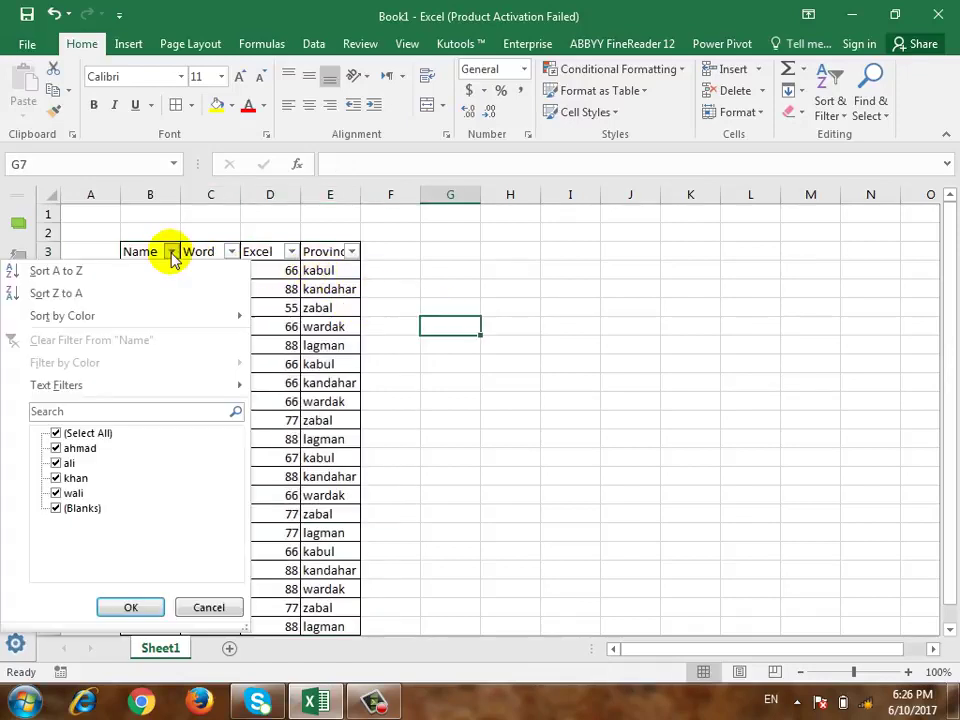
click(56, 433)
click(56, 449)
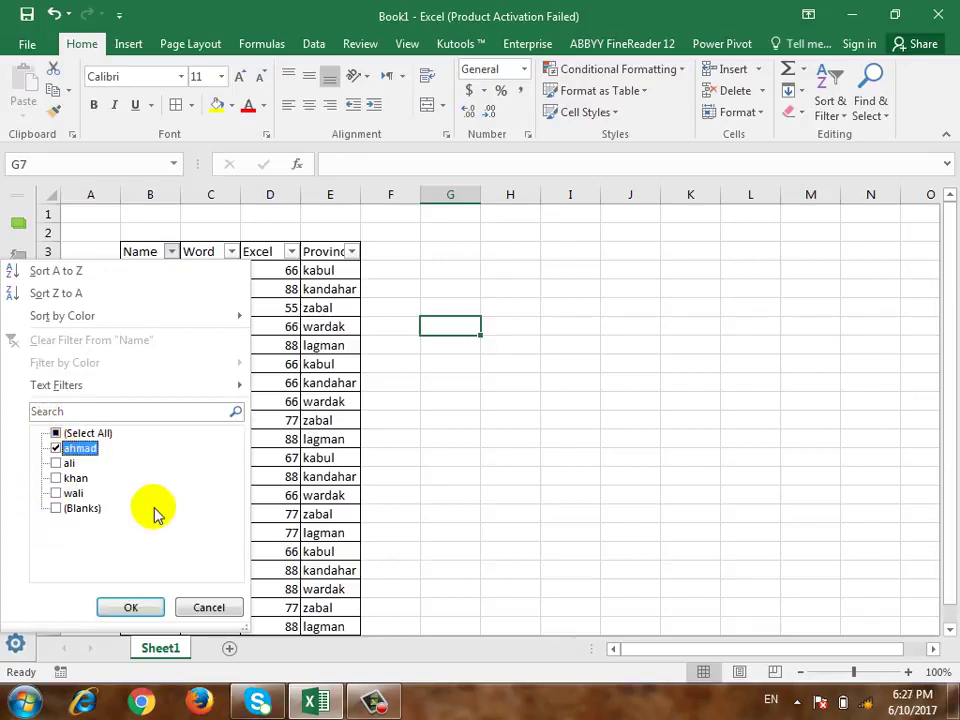
click(134, 607)
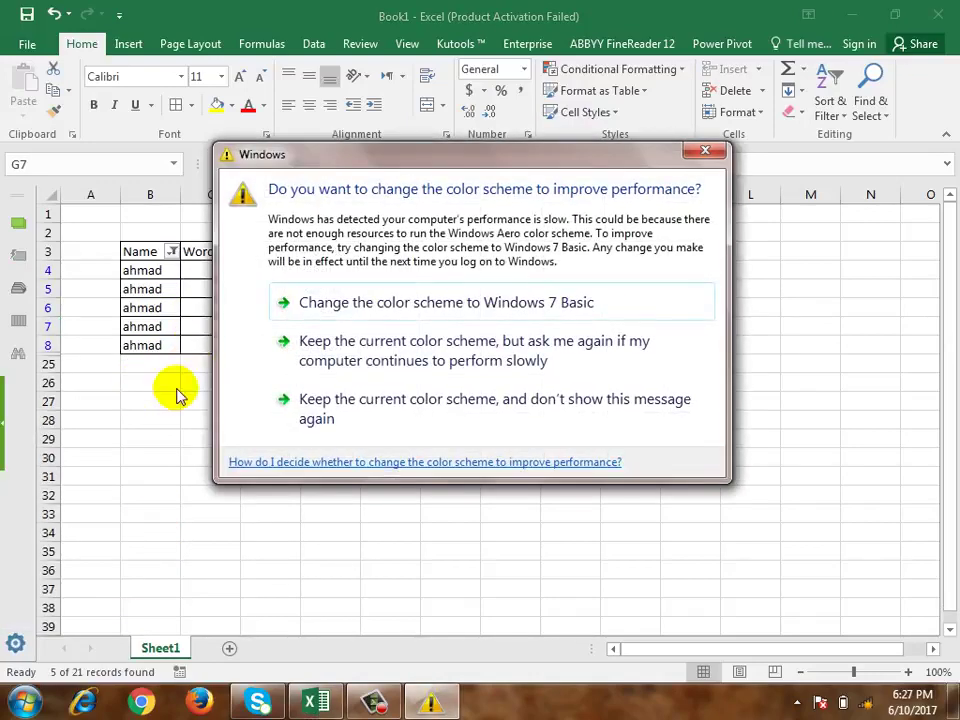
Step: Add ali to the Name filter, then reselect all names to show every row
click(705, 150)
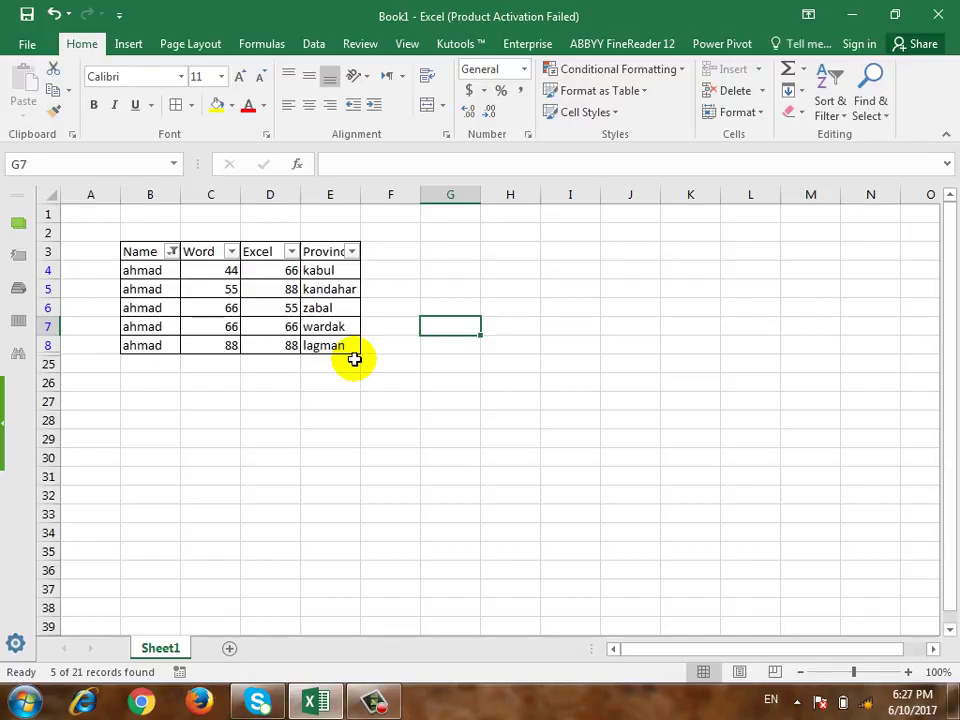
click(172, 251)
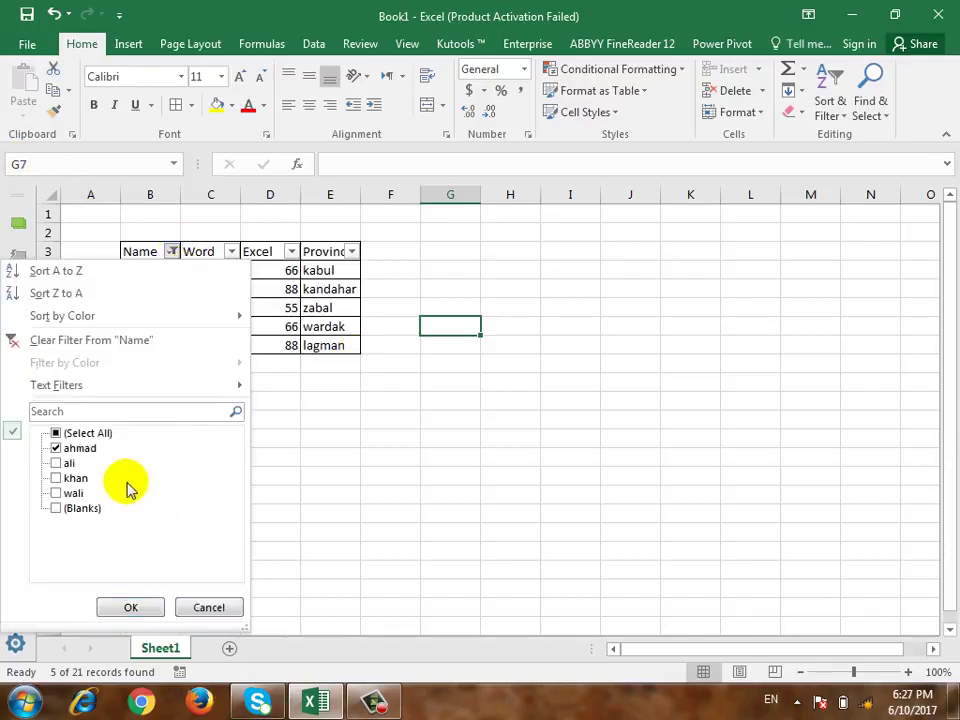
click(56, 463)
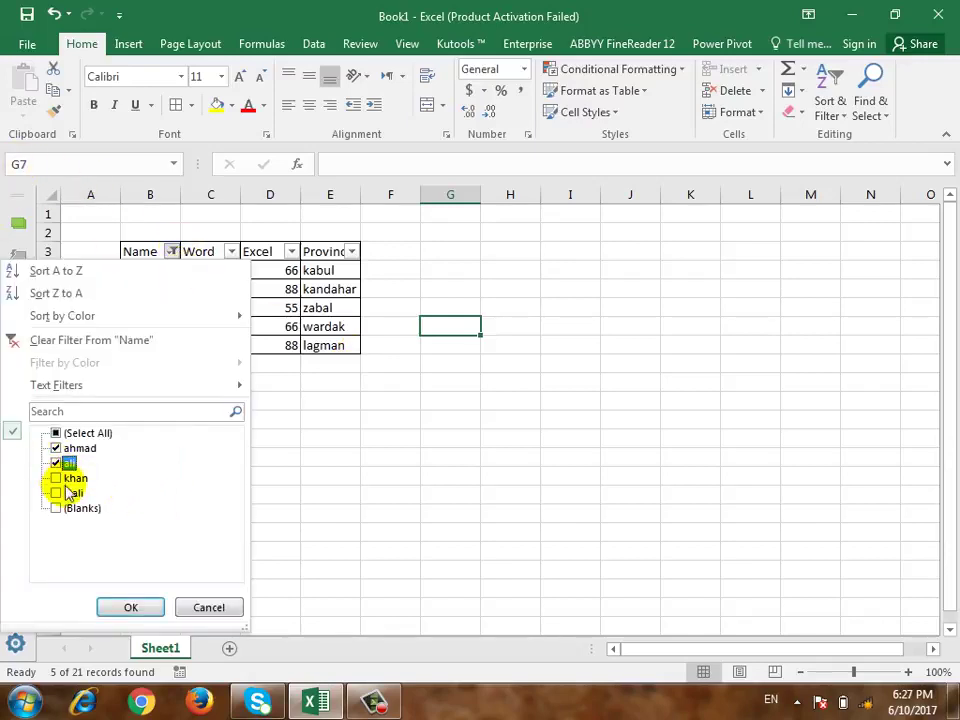
click(128, 607)
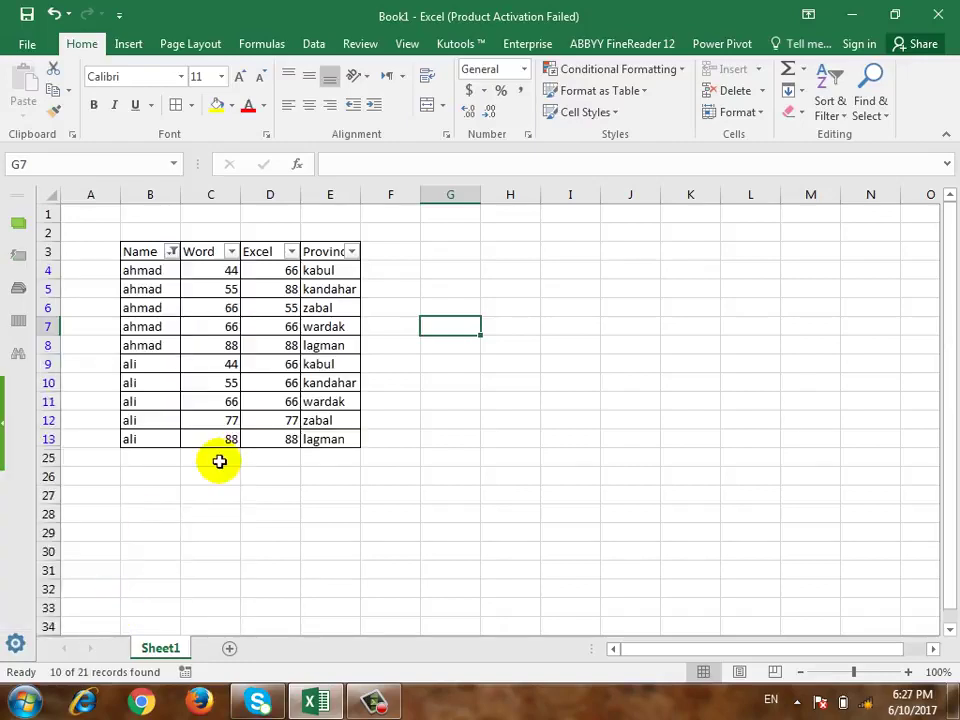
click(172, 251)
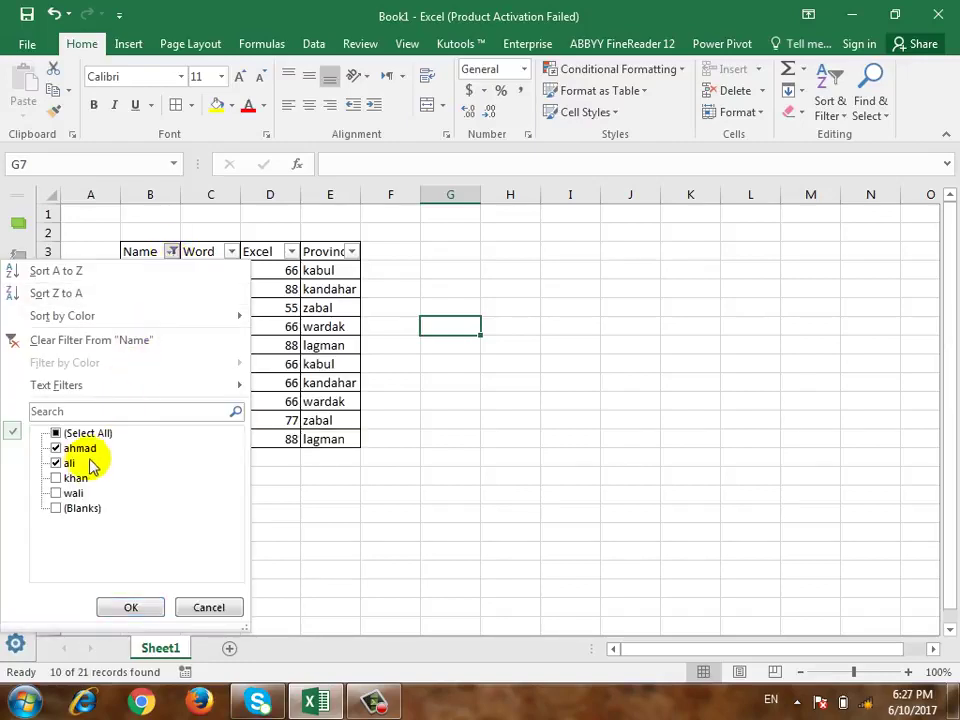
click(55, 433)
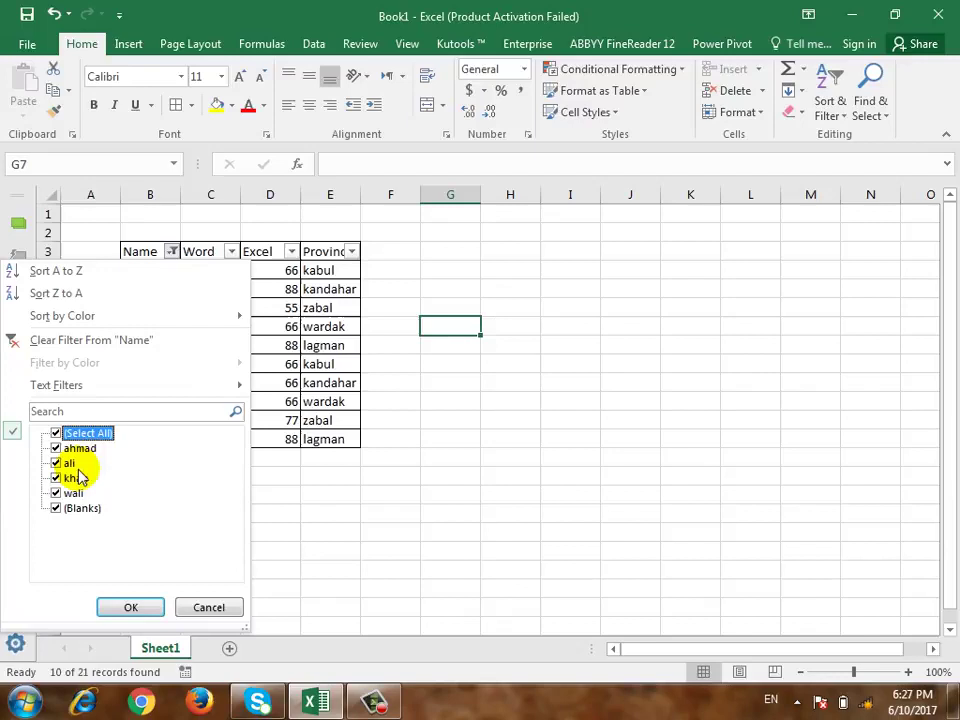
click(128, 607)
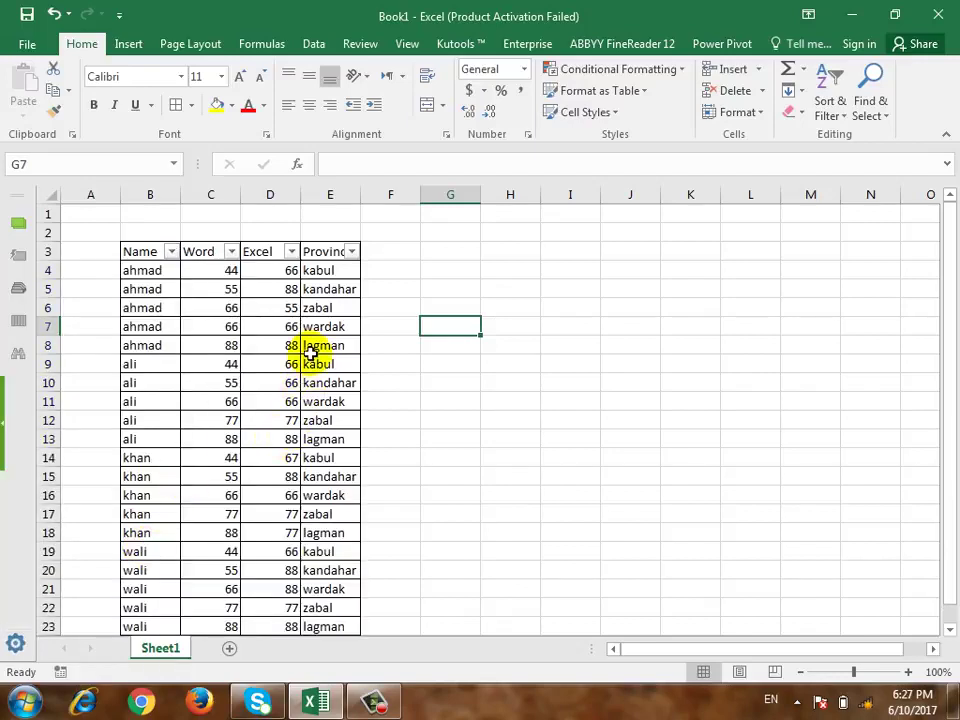
Step: Filter the Word column to score 55, then widen it to 55 and 66
click(231, 251)
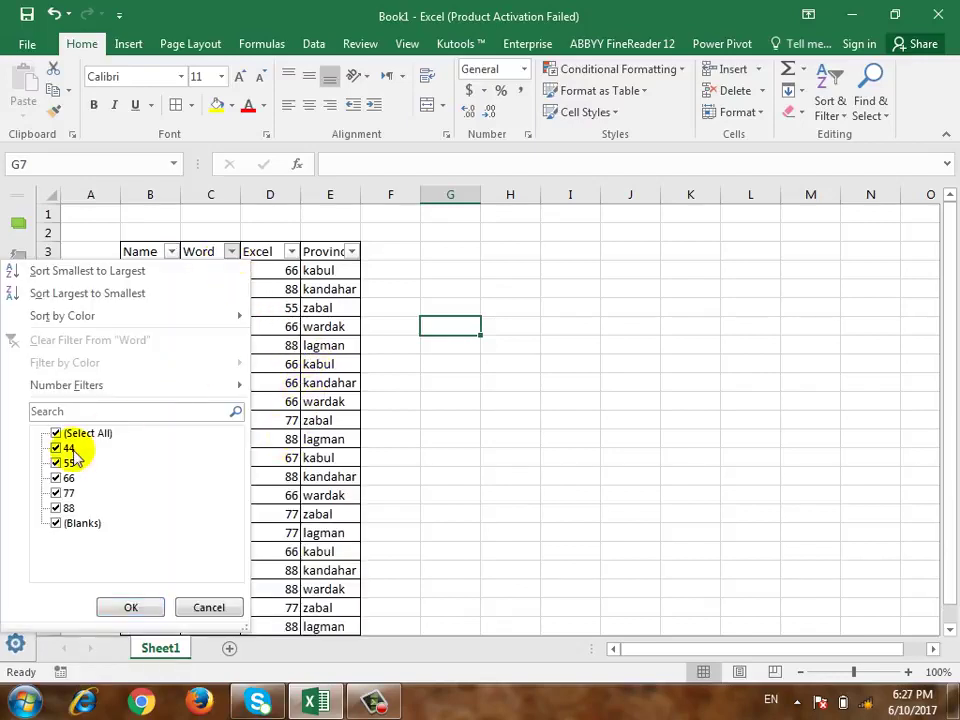
click(55, 434)
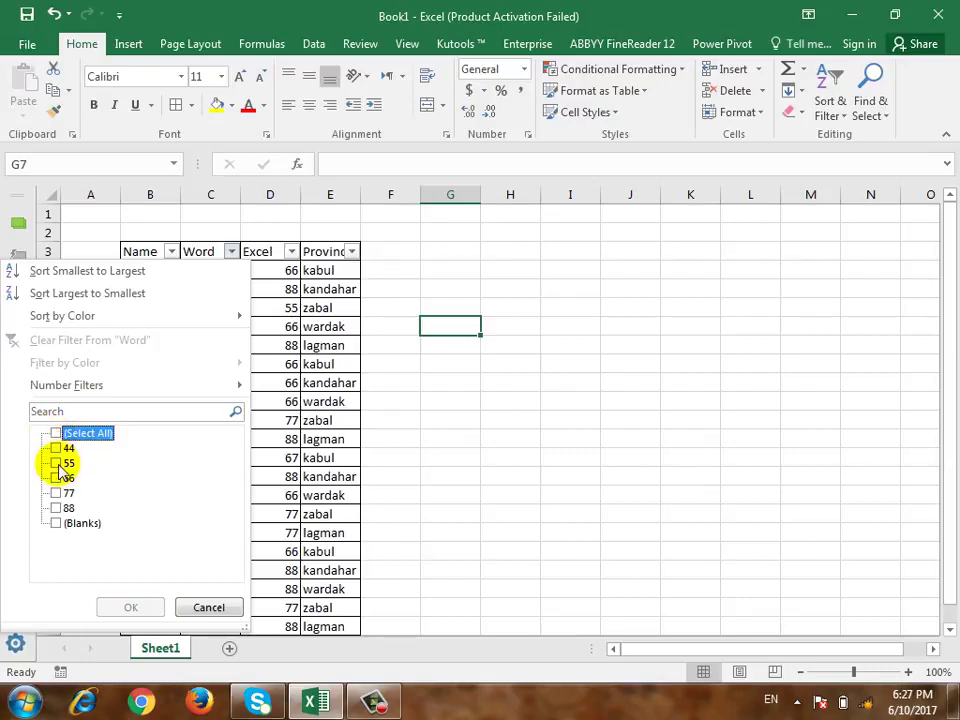
click(56, 463)
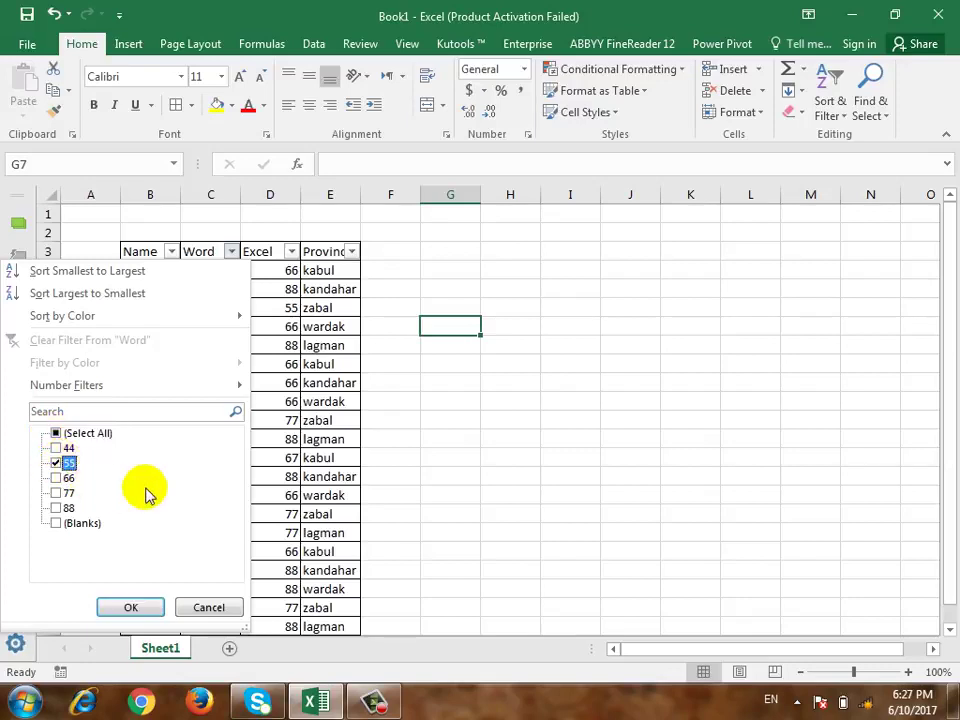
click(131, 605)
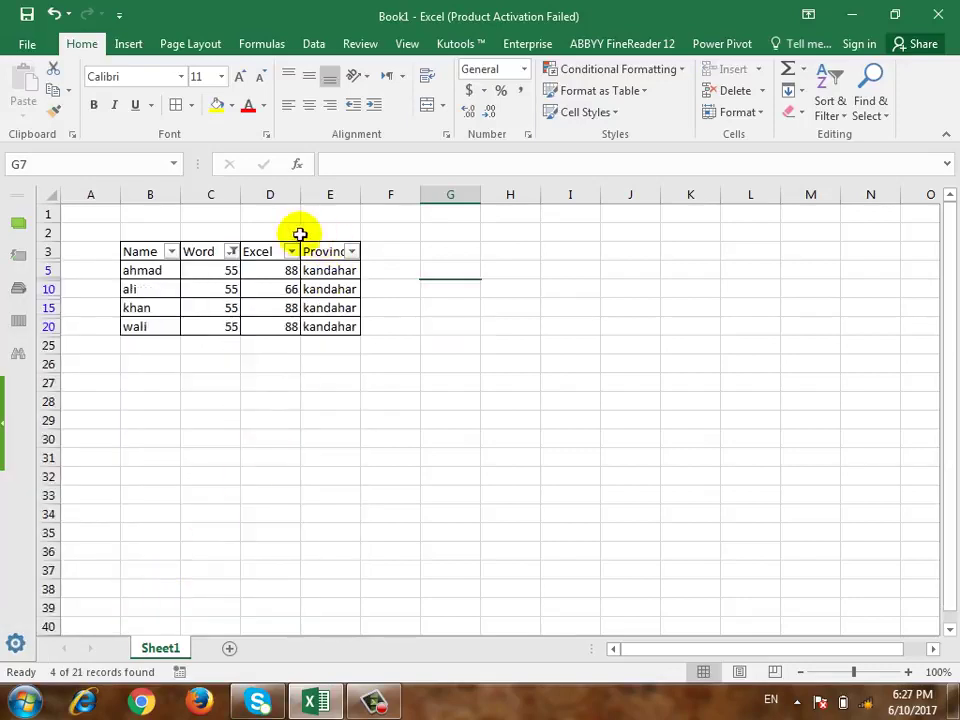
click(231, 251)
click(56, 478)
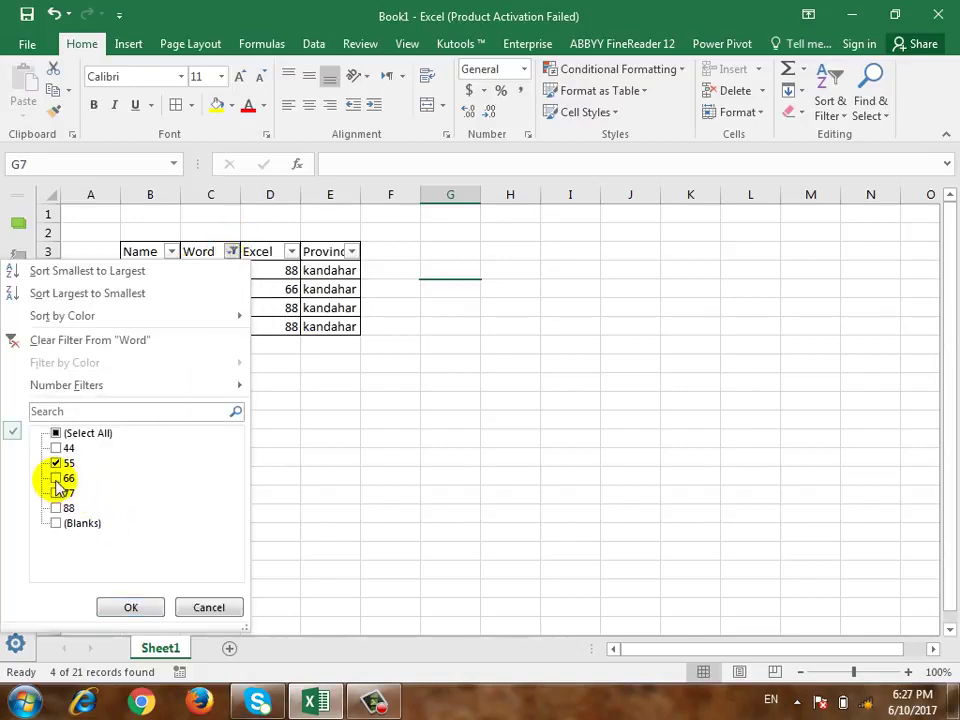
click(130, 607)
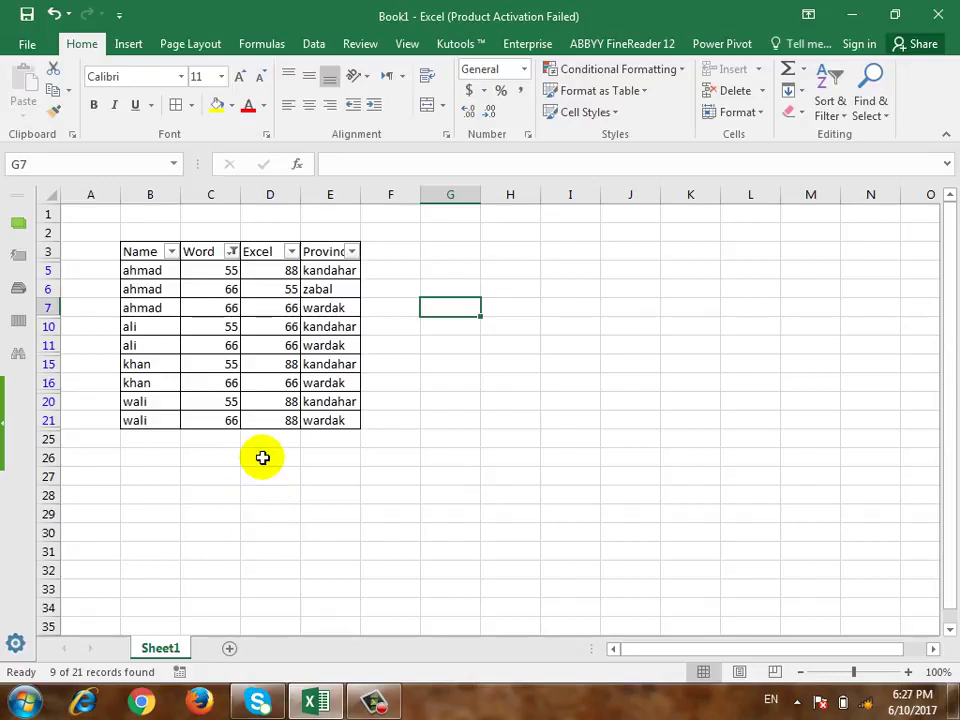
Step: Reselect all Word values so every student row shows again
click(231, 251)
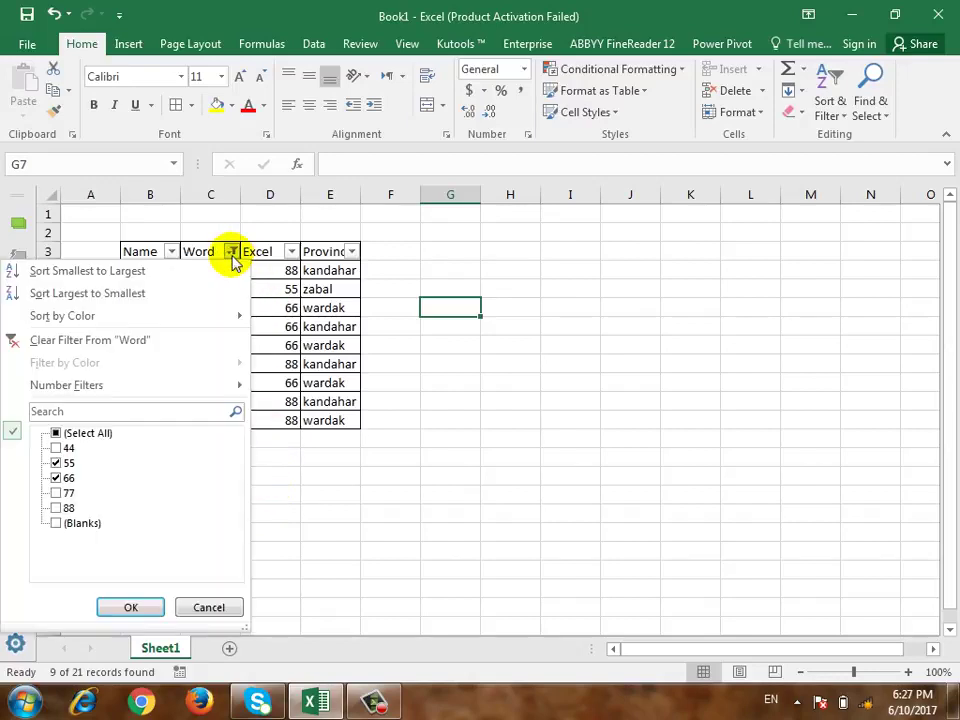
click(56, 432)
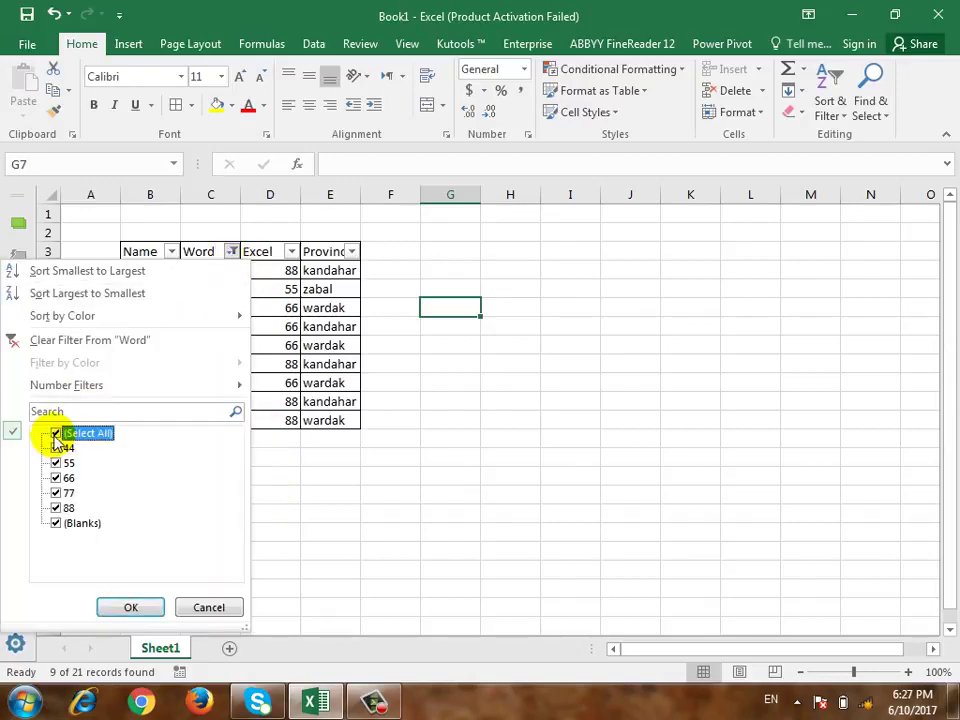
click(131, 608)
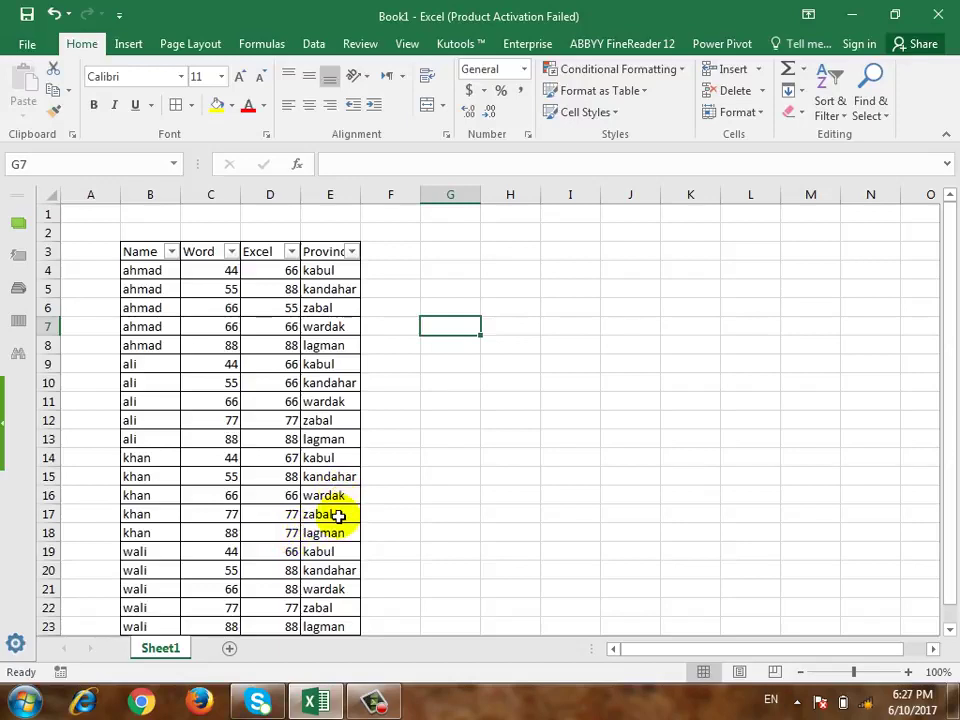
Step: Filter Province to kabul, then switch it to kandahar and wardak only (8 records)
click(352, 251)
click(165, 433)
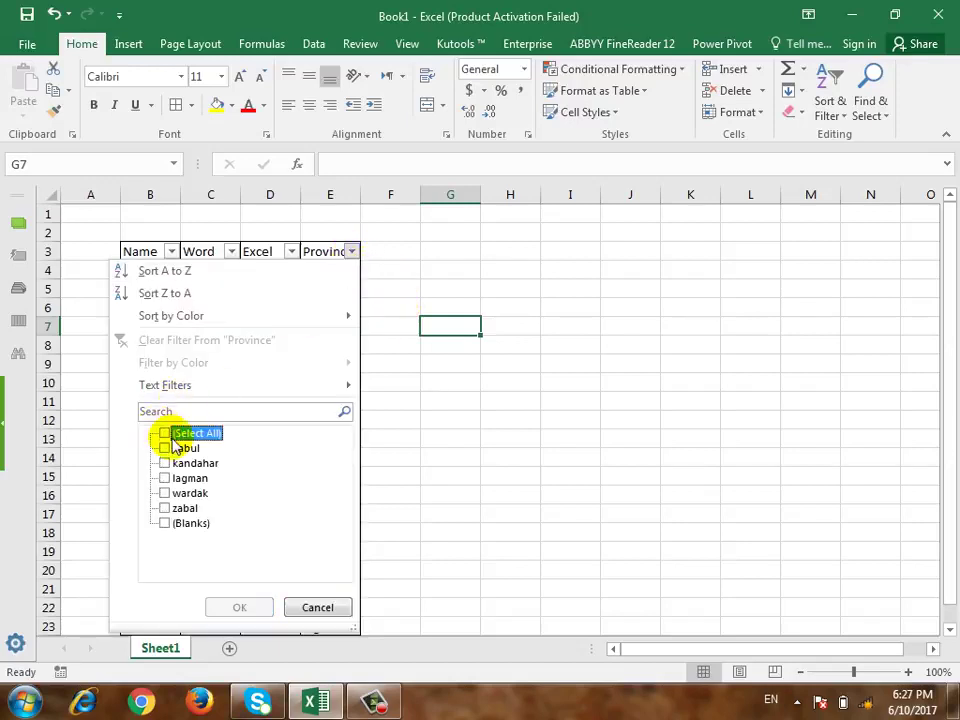
click(165, 449)
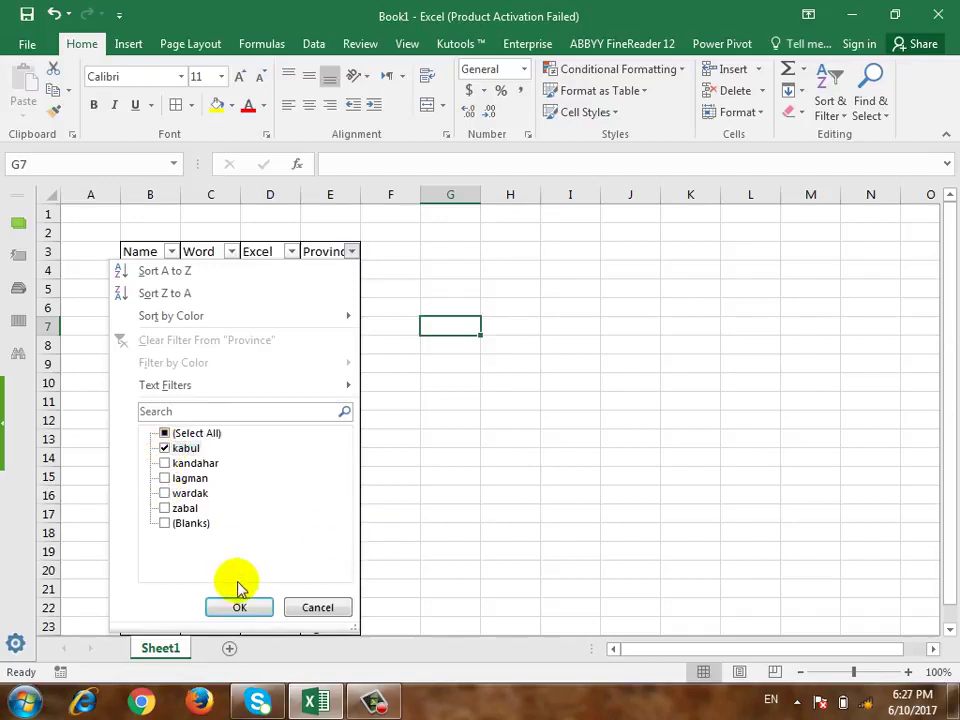
click(240, 607)
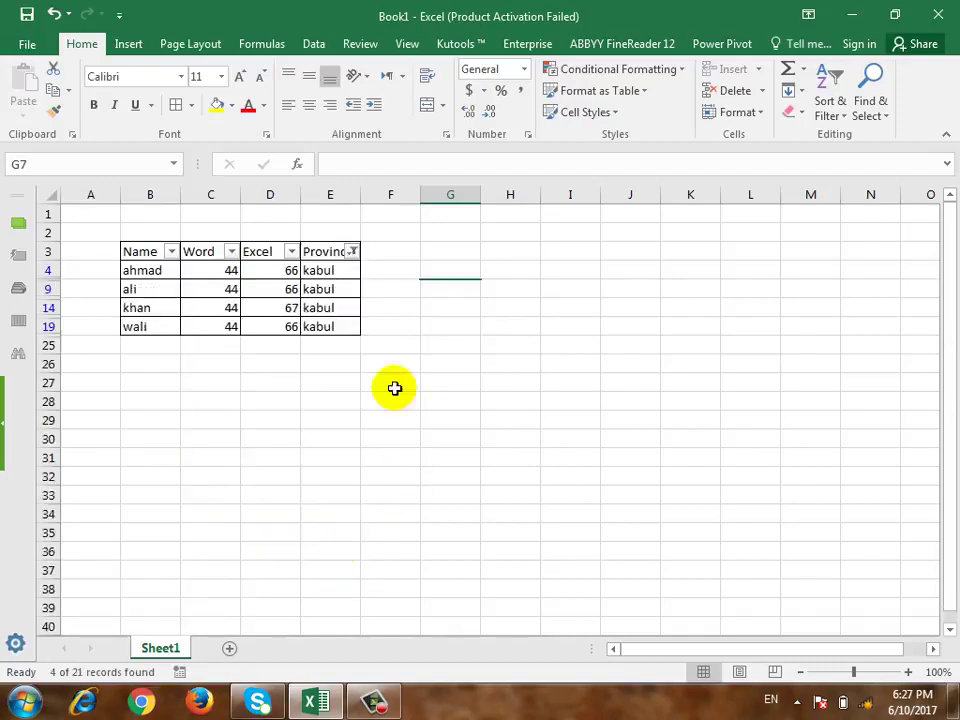
click(353, 251)
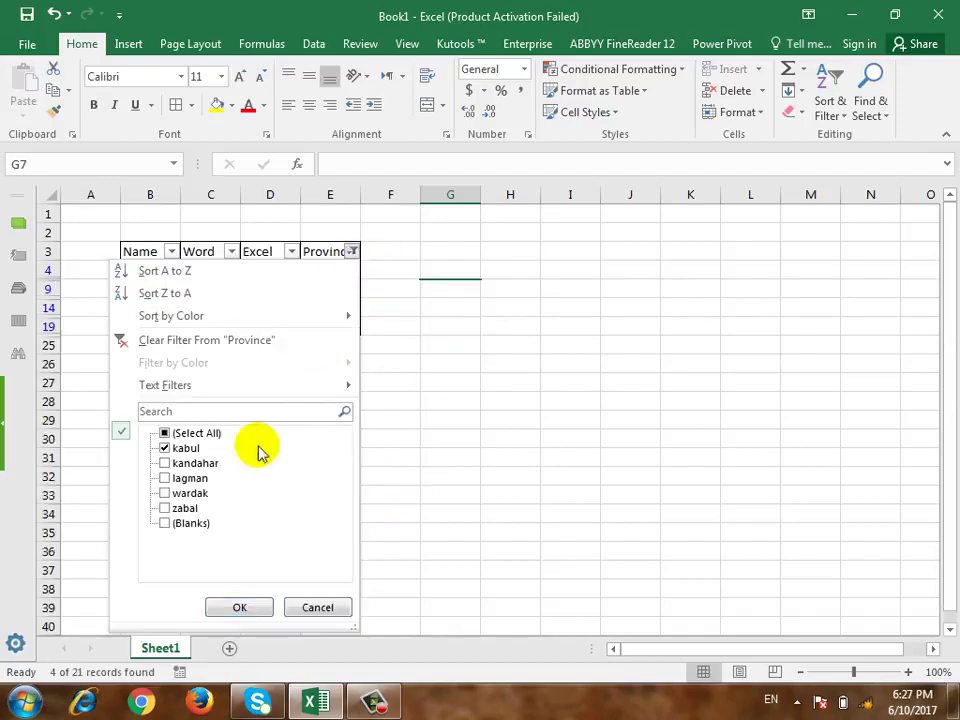
click(165, 448)
click(165, 493)
click(165, 463)
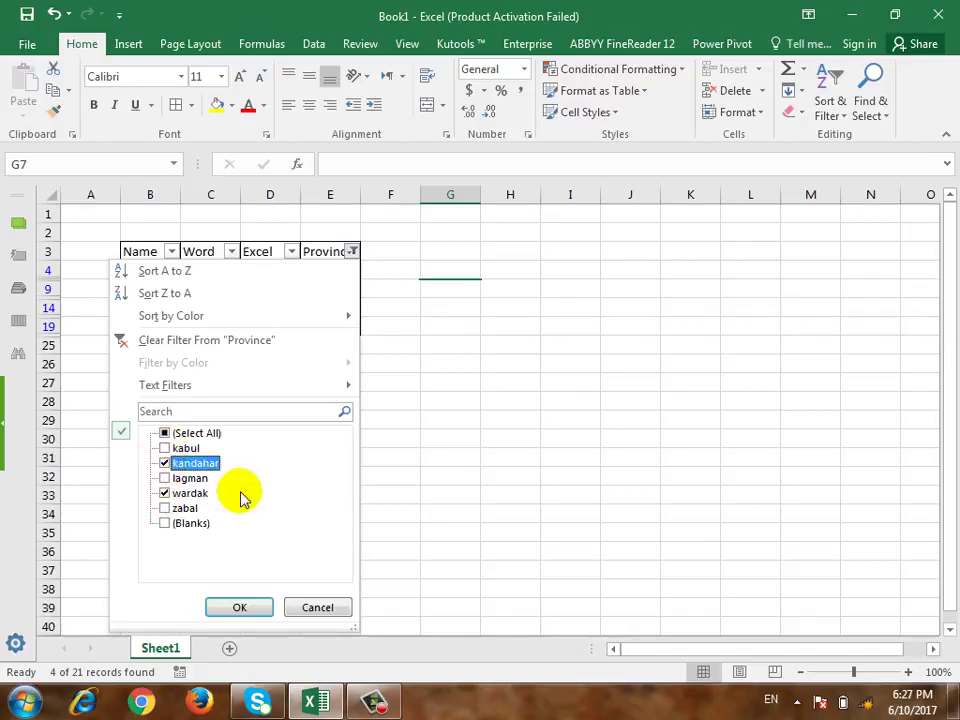
click(254, 606)
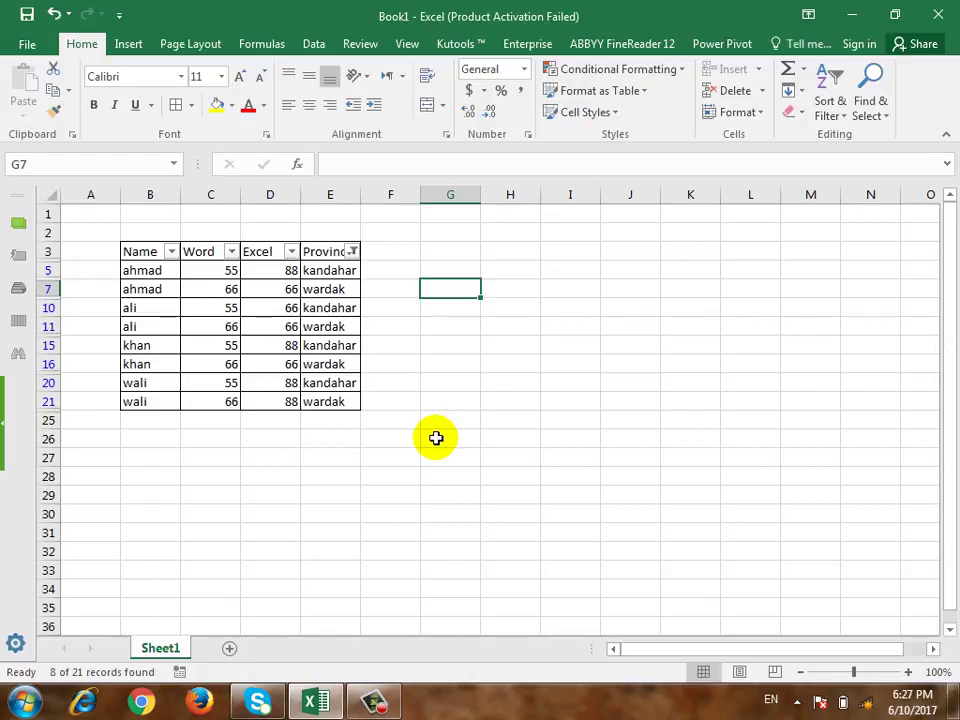
Step: Filter the Name column to show only ahmad's rows
click(170, 255)
click(55, 436)
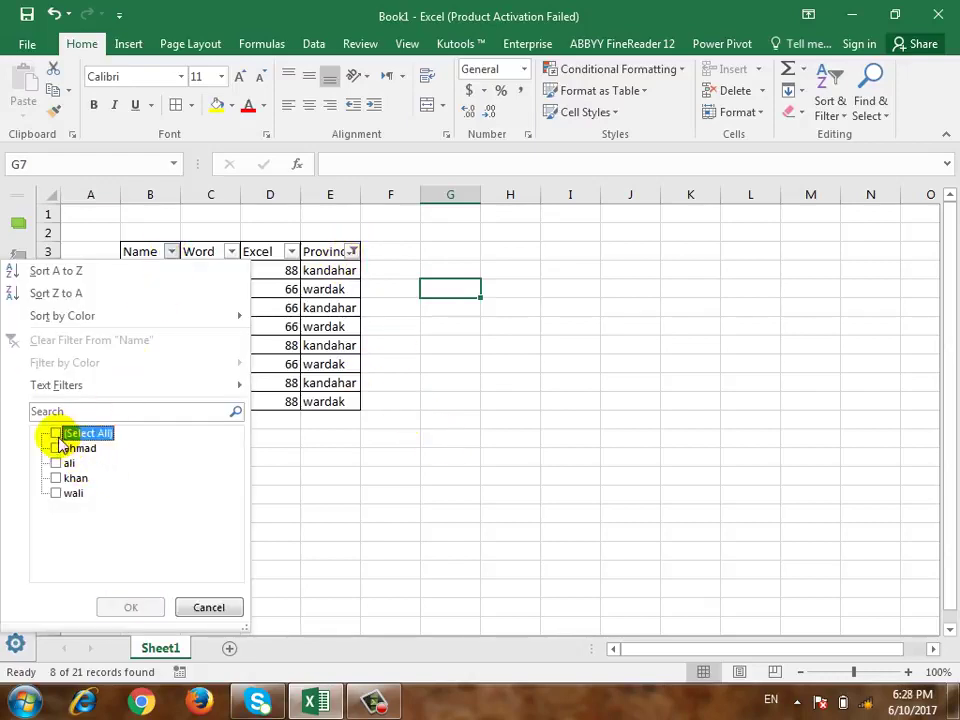
click(57, 448)
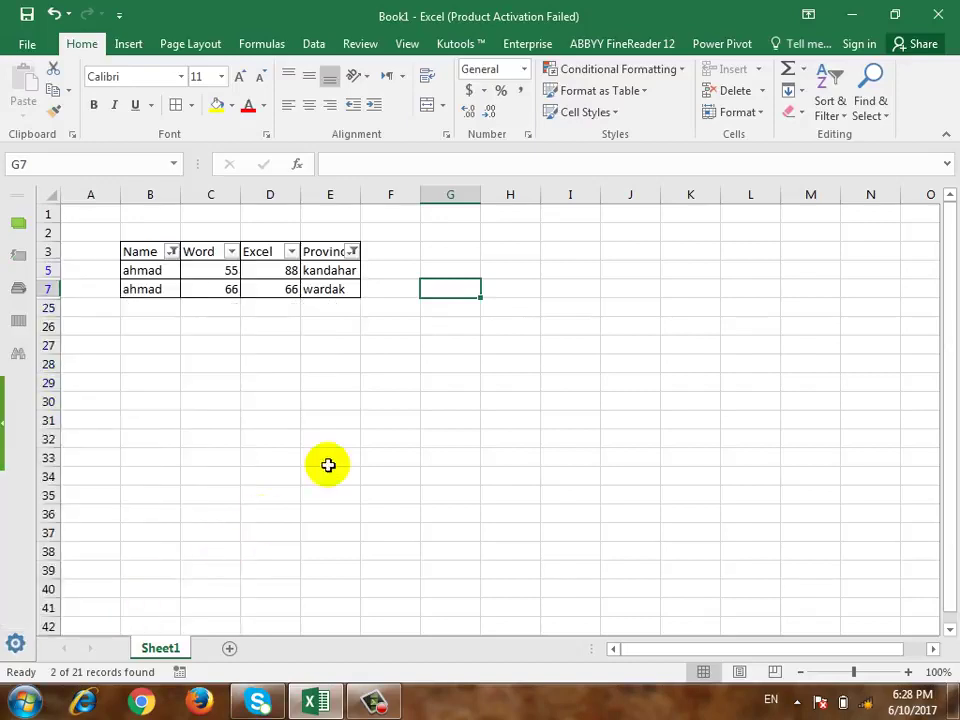
click(130, 607)
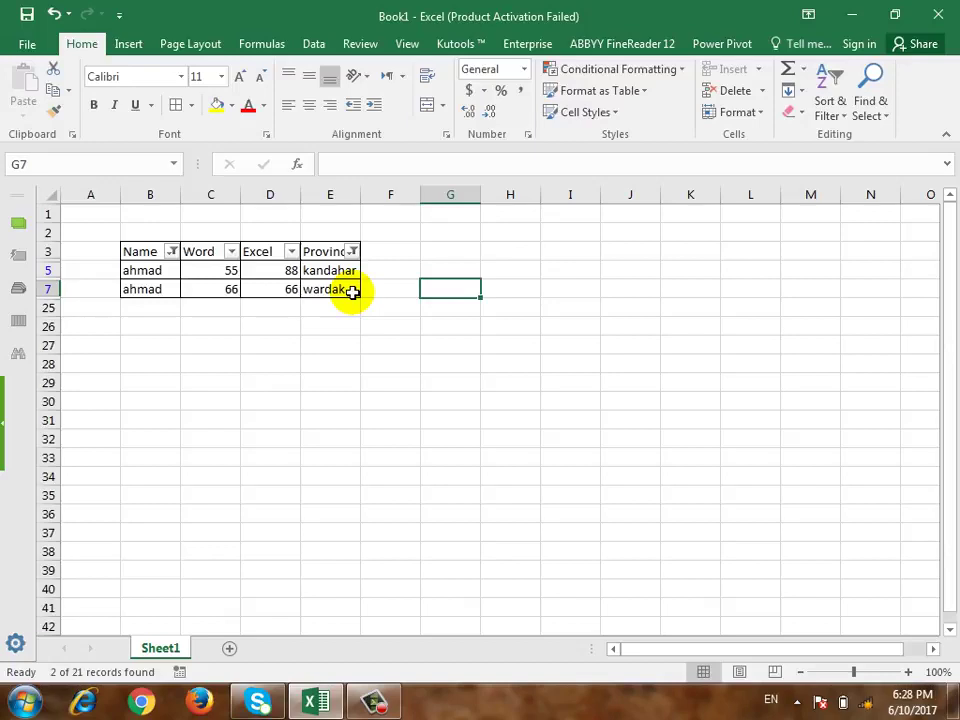
Step: Clear the Province and Name filters and select the table range B3:E23
click(353, 251)
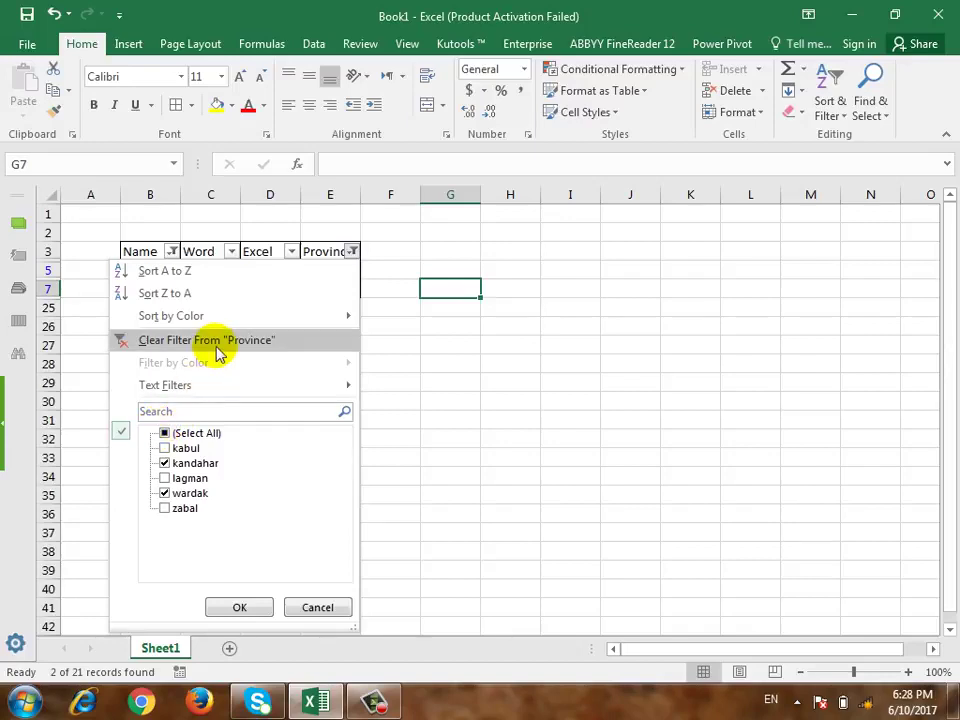
click(163, 433)
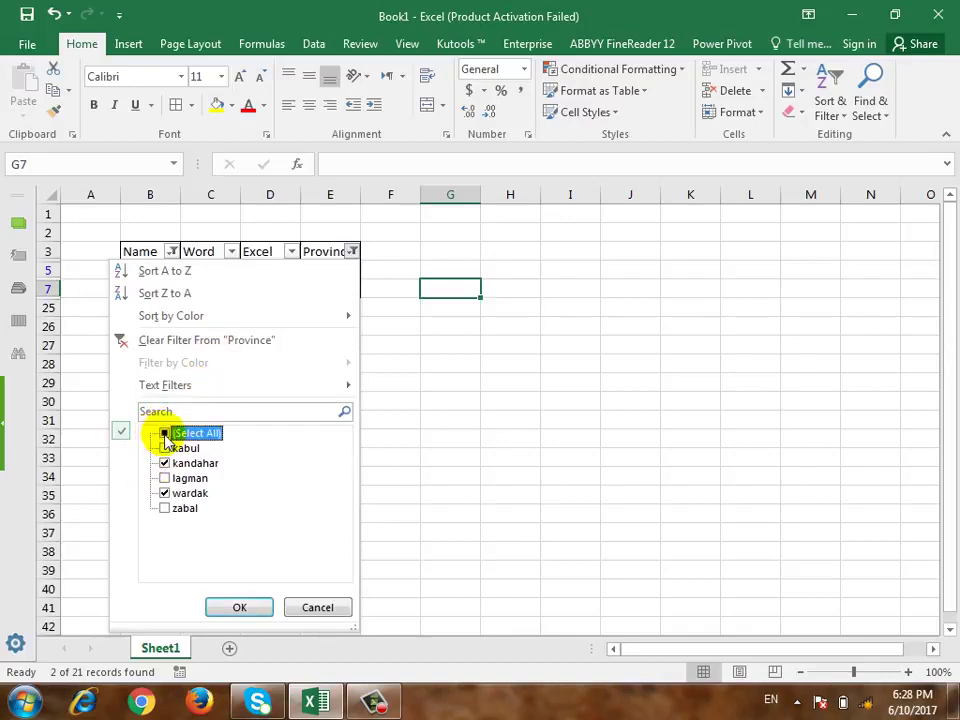
click(218, 340)
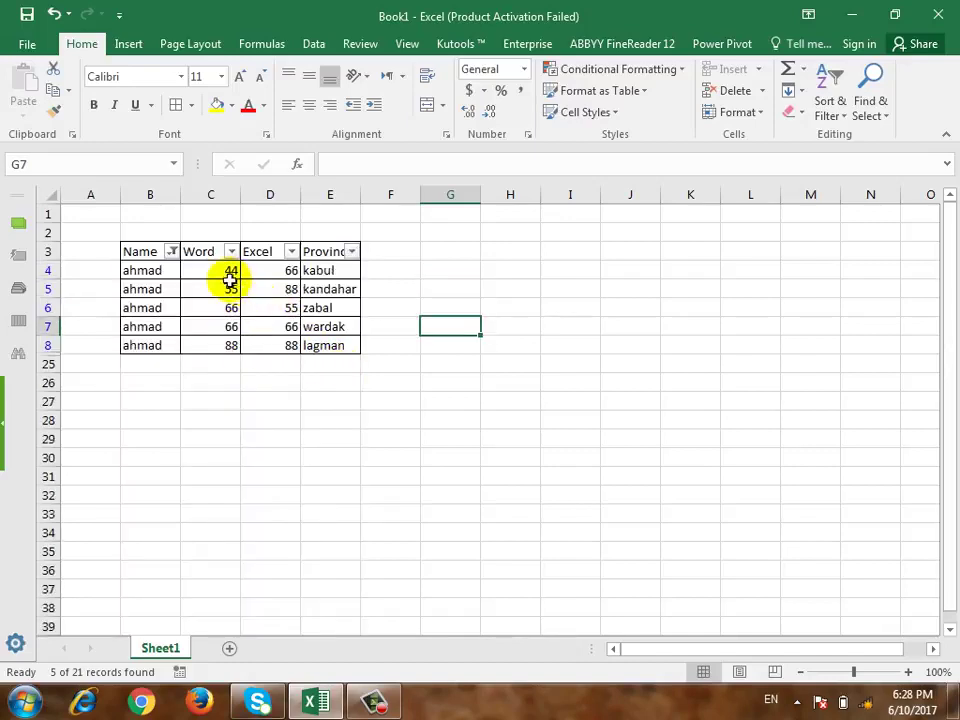
click(172, 252)
click(113, 345)
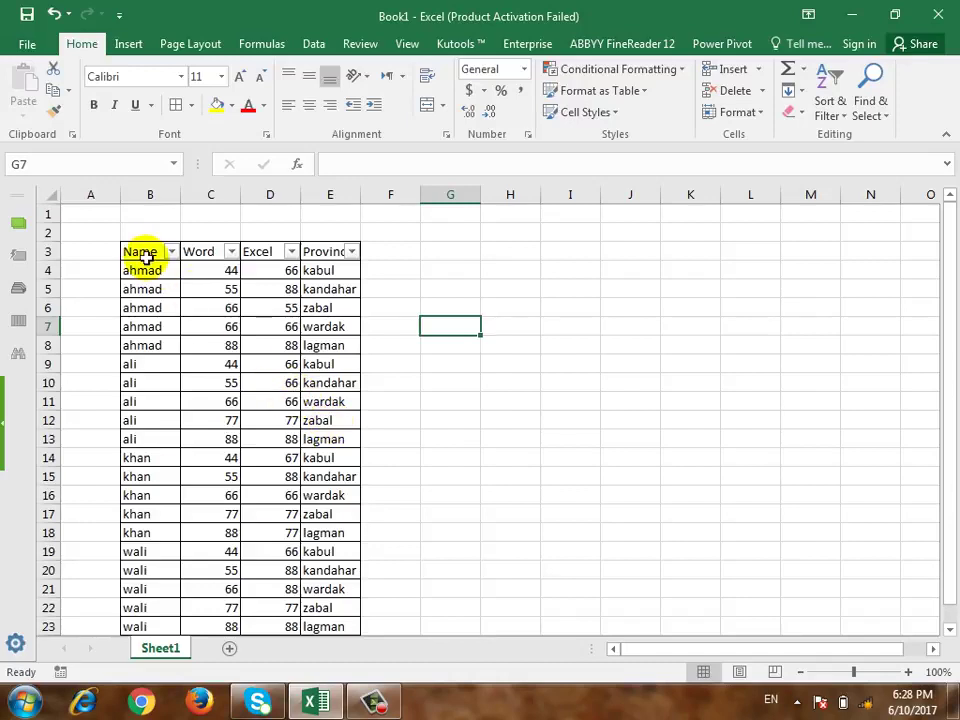
mouse_move(144, 253)
mouse_down()
mouse_move(285, 440)
mouse_move(327, 590)
mouse_up()
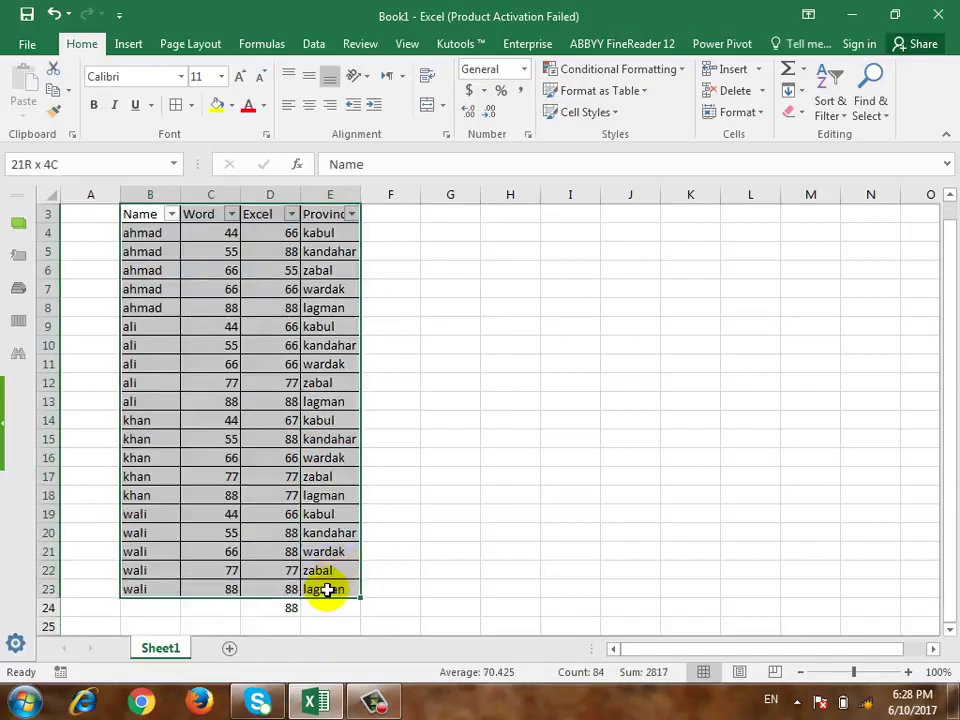
Step: Switch AutoFilter off and back on for the table headers
click(830, 105)
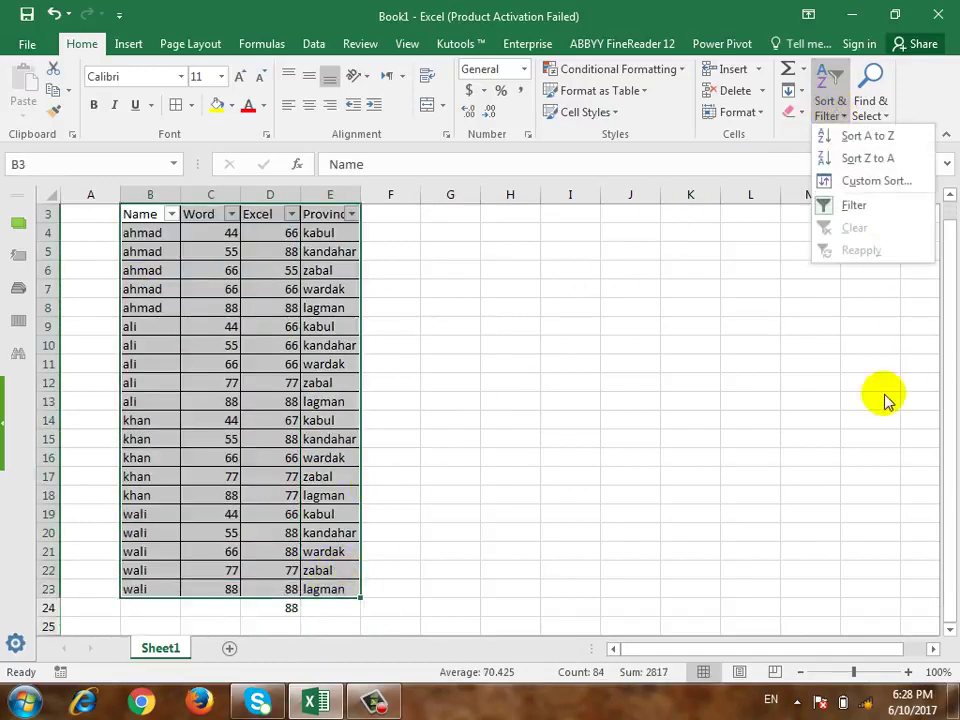
click(848, 204)
scroll(805, 400, up, 1)
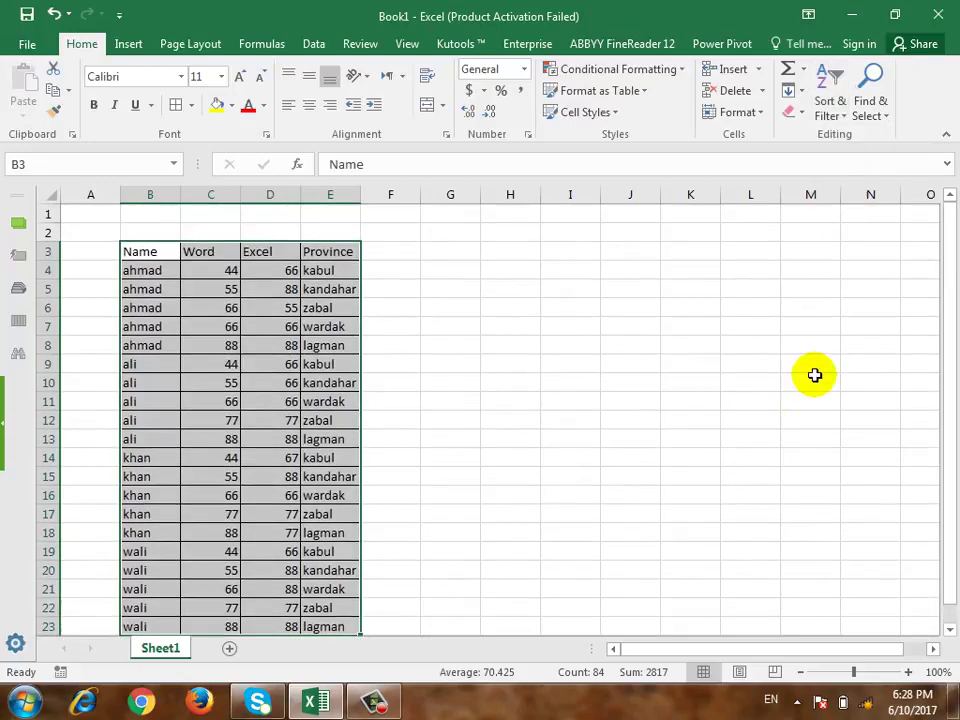
click(826, 112)
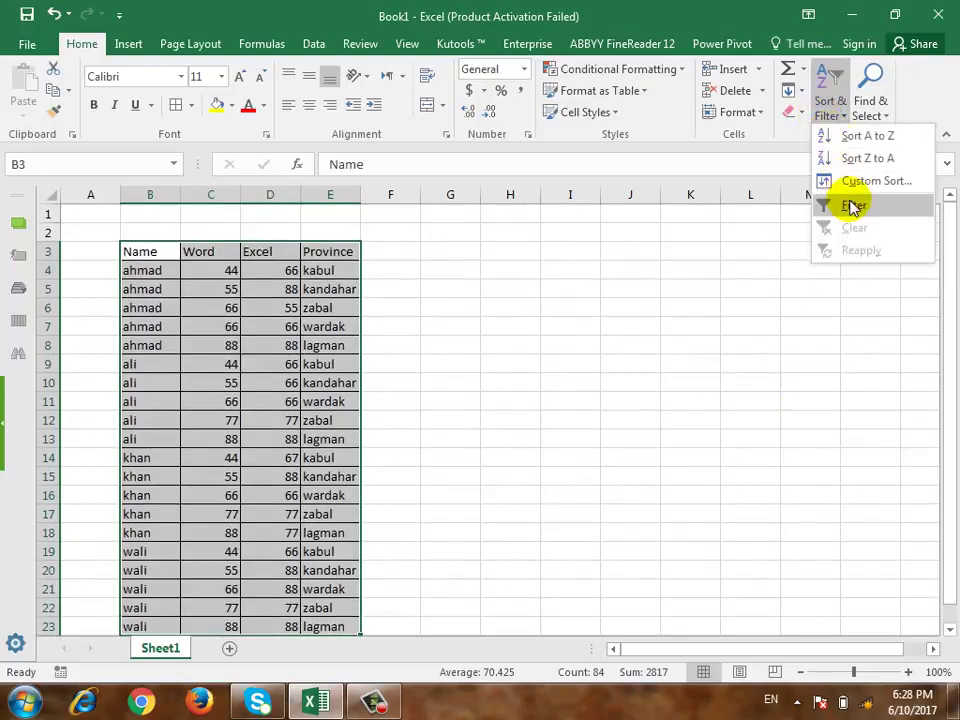
click(852, 204)
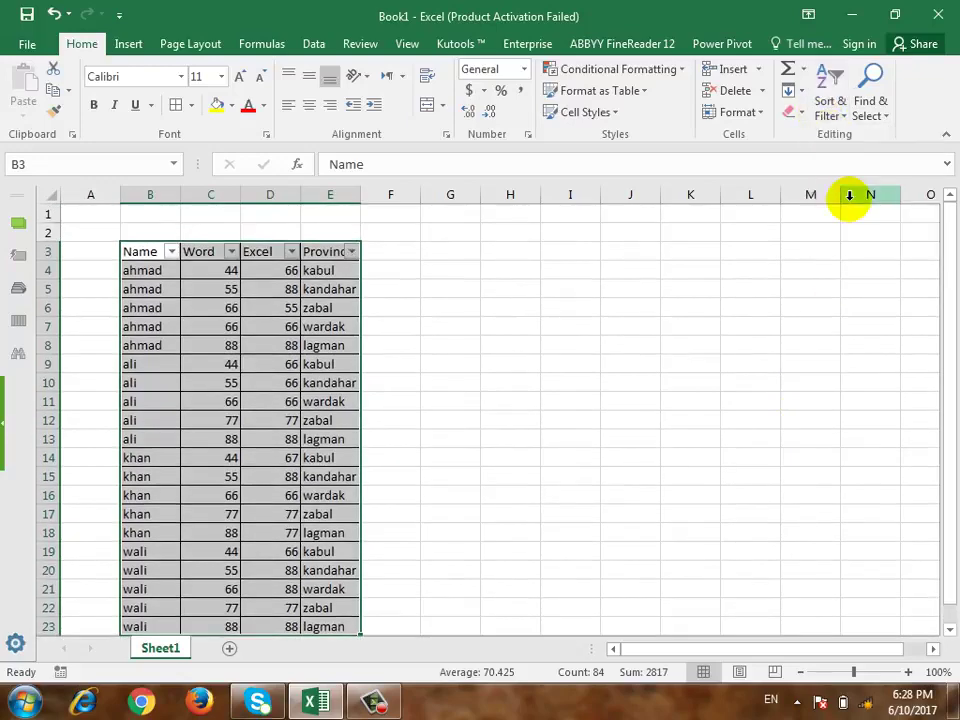
click(824, 114)
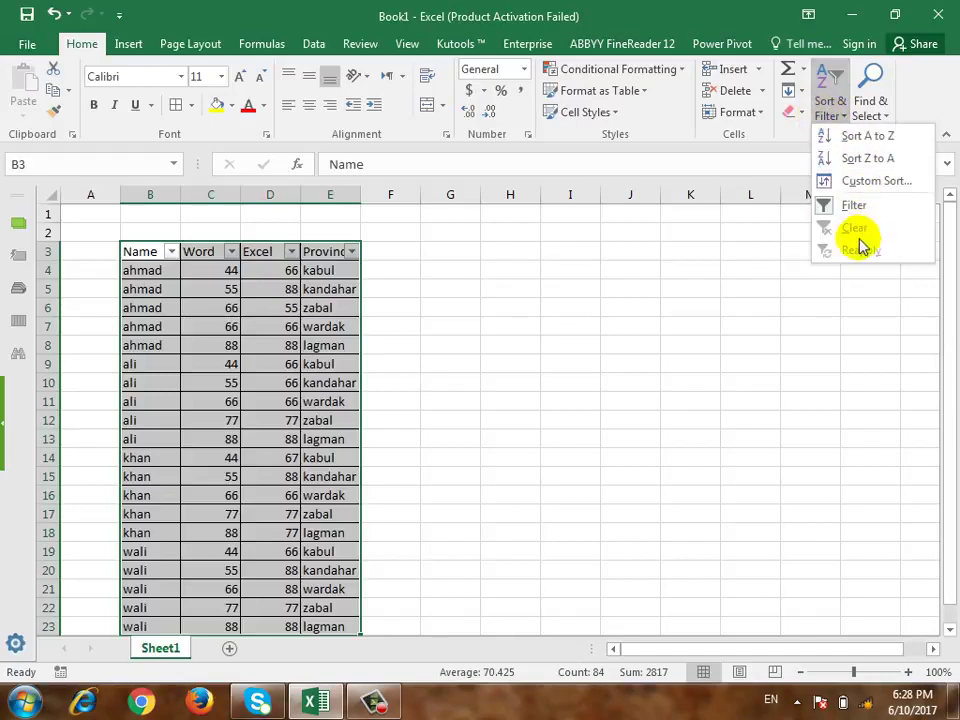
click(351, 252)
Step: Filter Province to kabul only, then clear all filters so every row shows
click(351, 252)
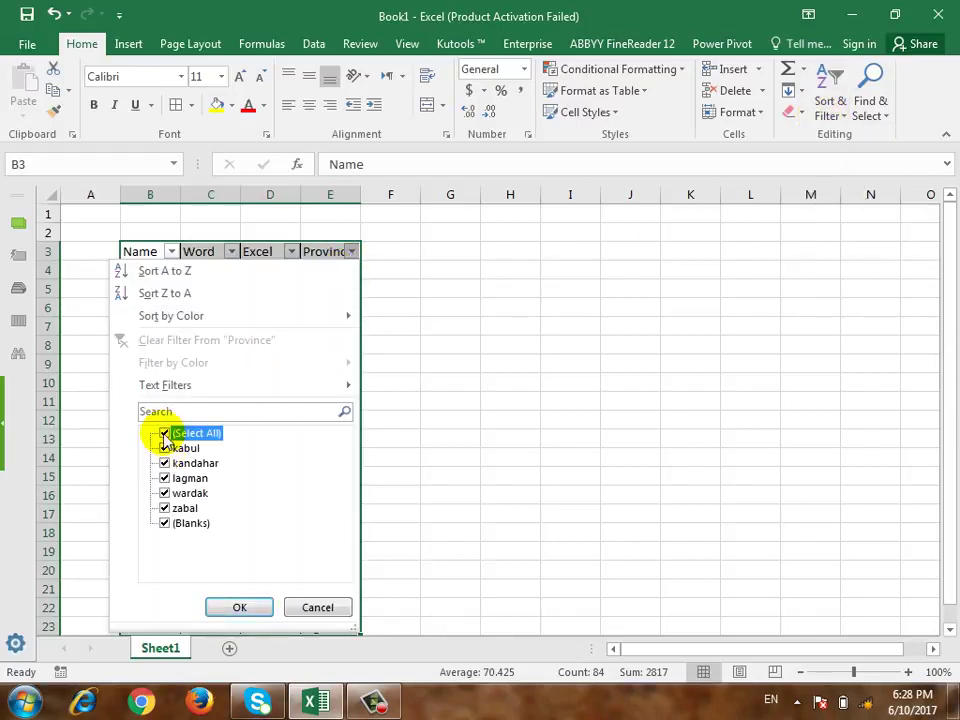
click(164, 433)
click(164, 448)
click(236, 611)
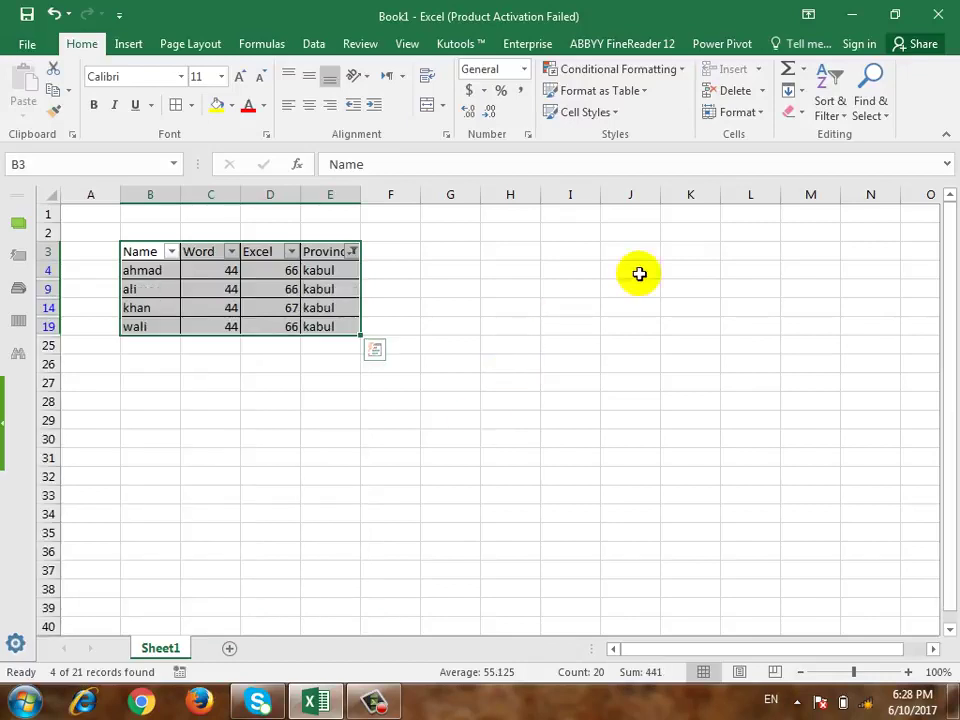
click(830, 112)
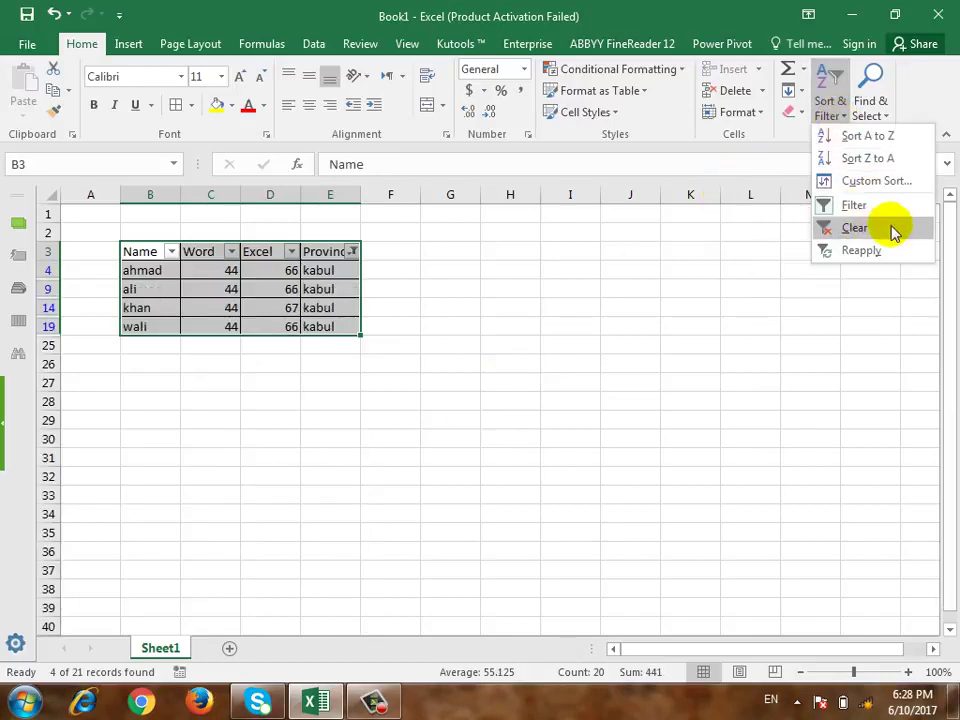
click(884, 236)
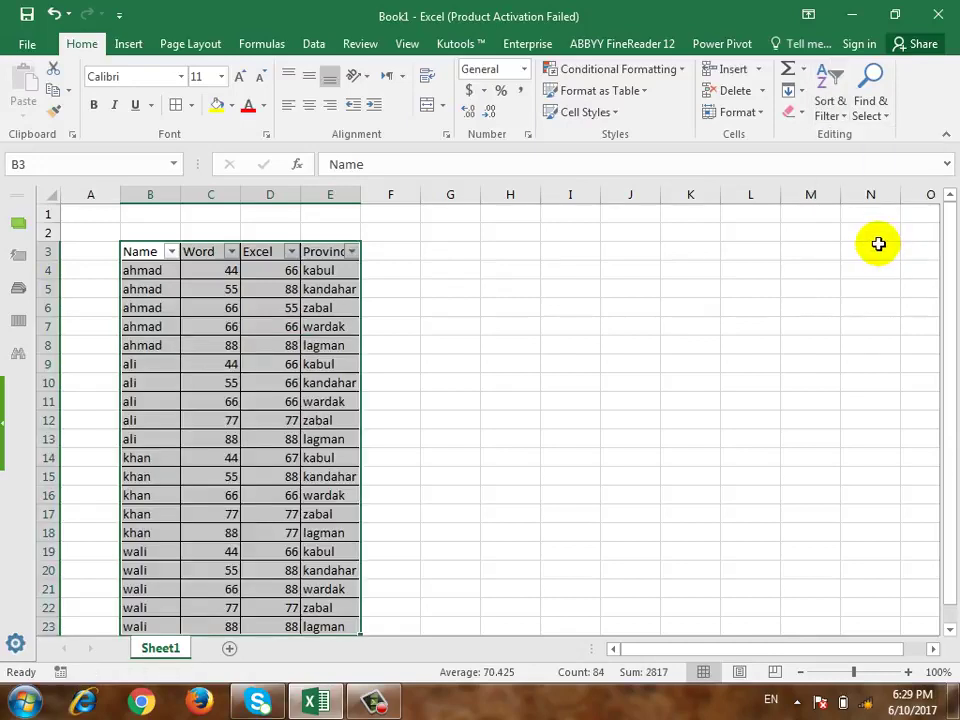
click(834, 112)
Step: Re-enable AutoFilter and apply a Name equals 'ahmad' text filter, showing 5 of 21 records
click(855, 205)
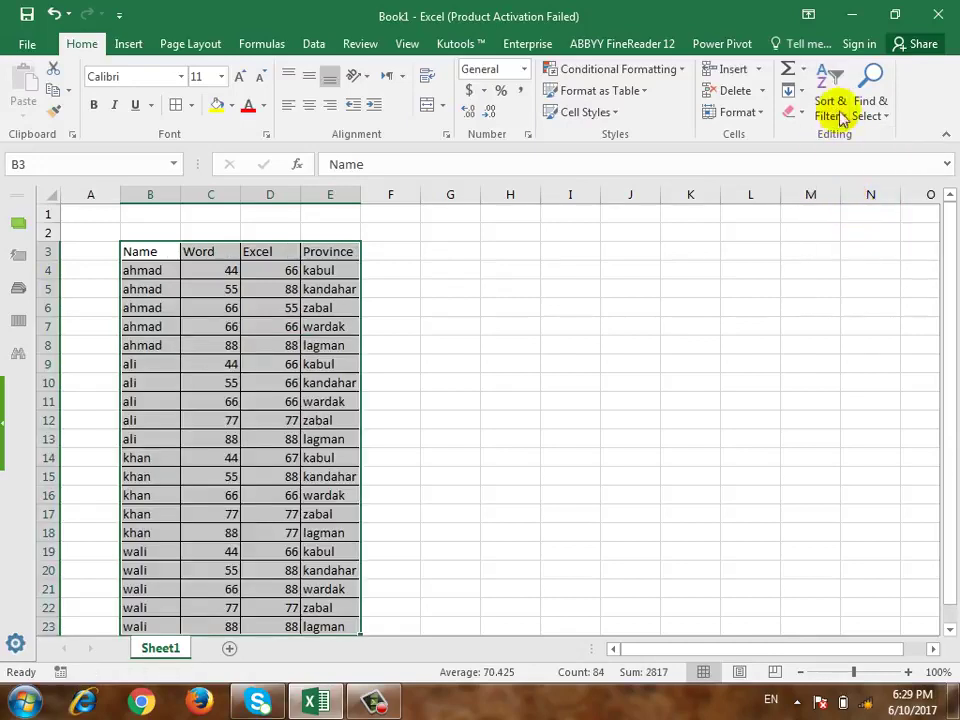
click(831, 108)
click(839, 218)
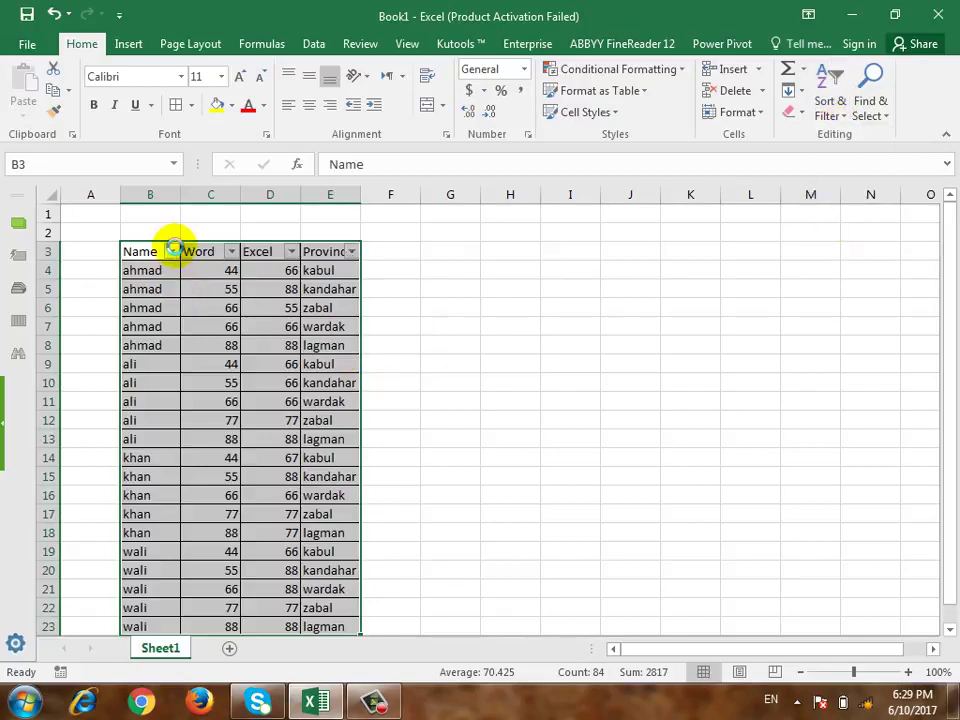
click(172, 251)
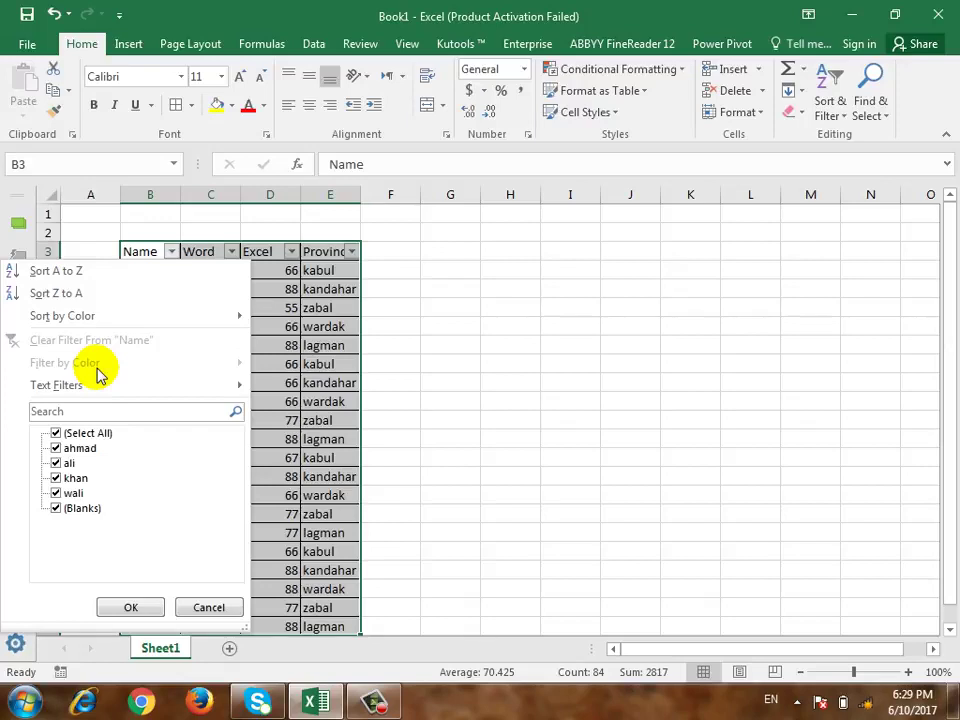
mouse_move(80, 385)
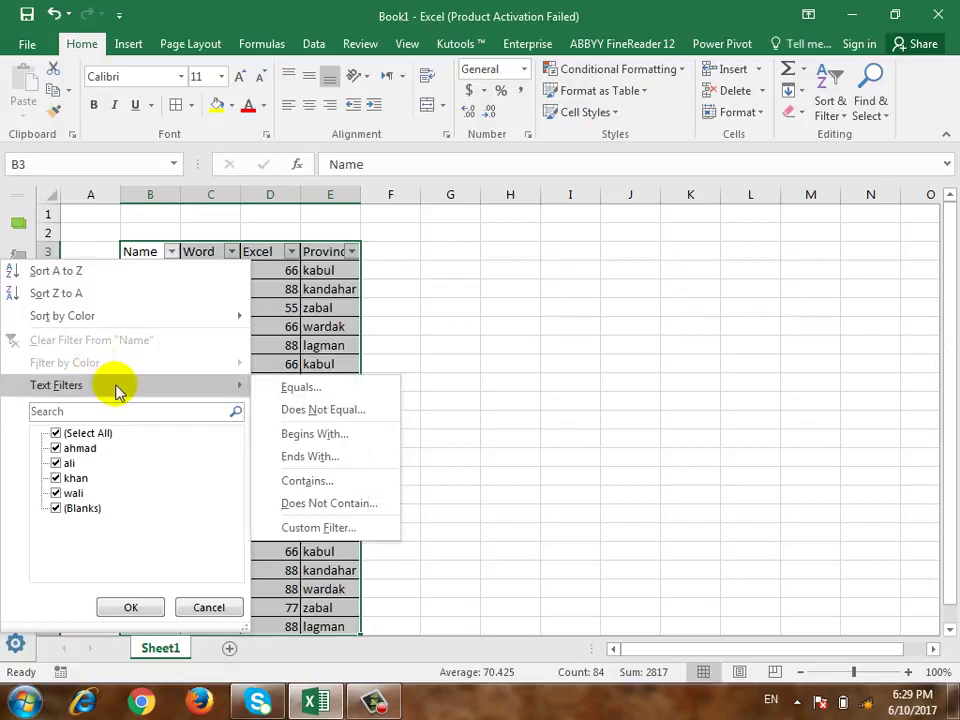
click(330, 390)
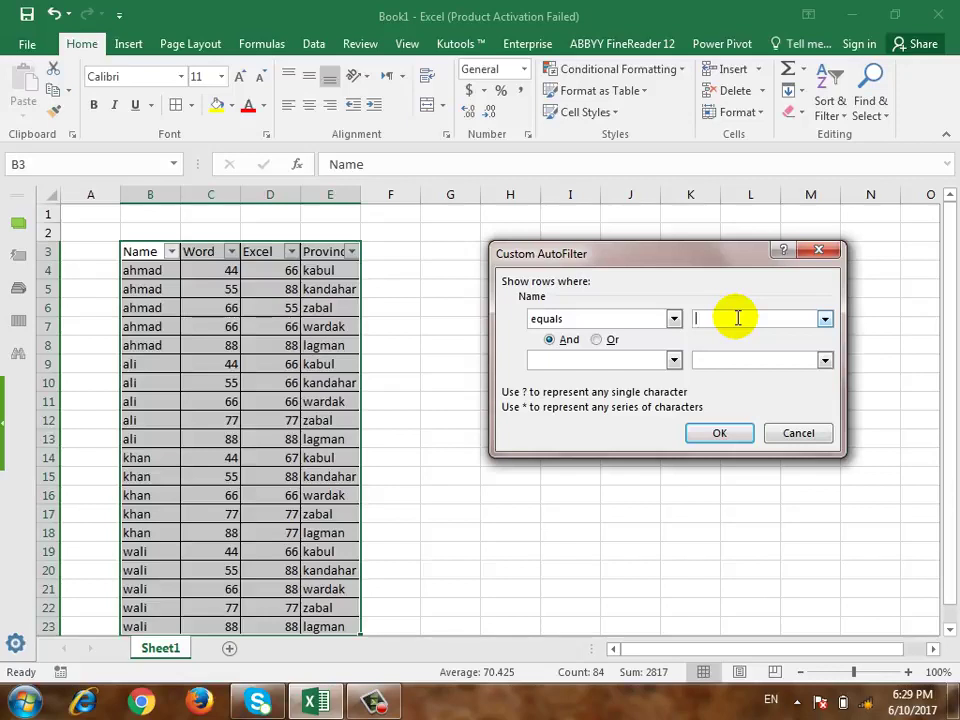
click(674, 318)
click(717, 314)
text(ahmad)
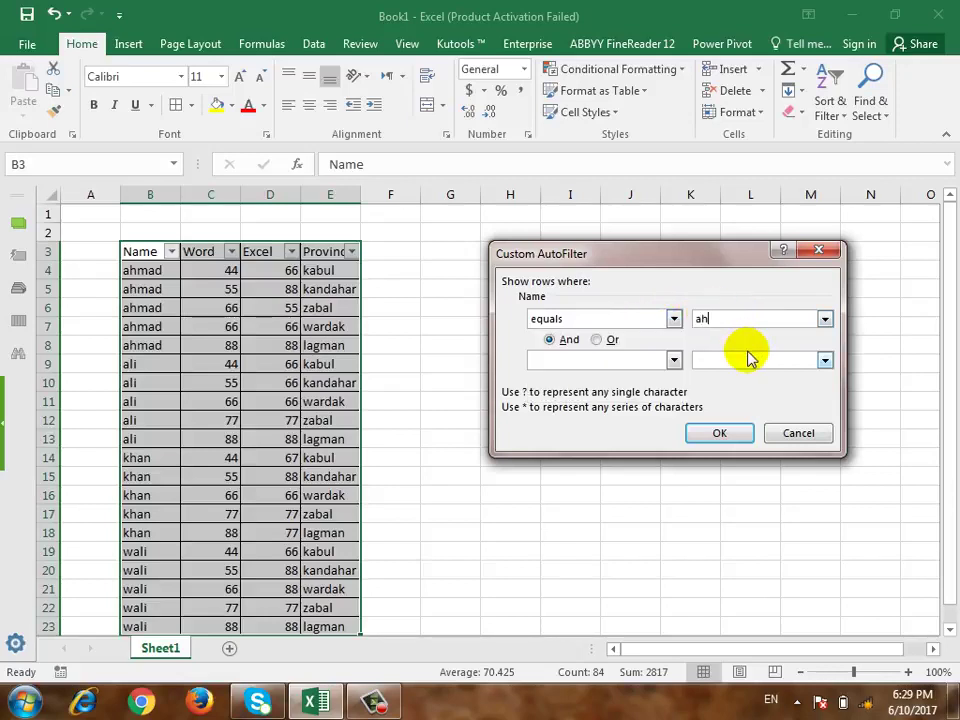
click(740, 435)
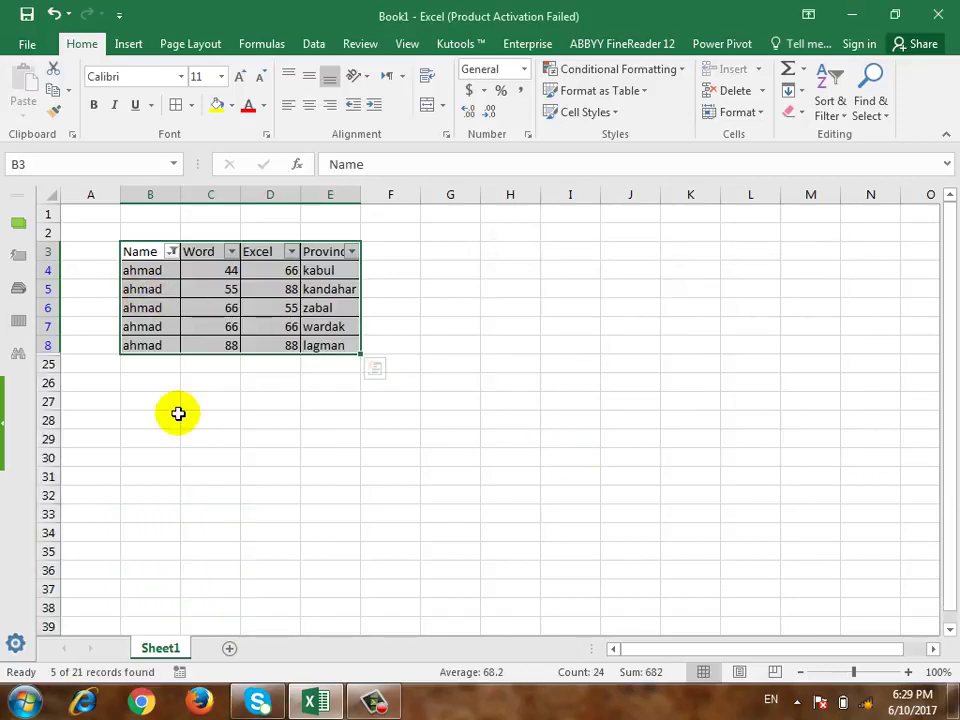
click(829, 116)
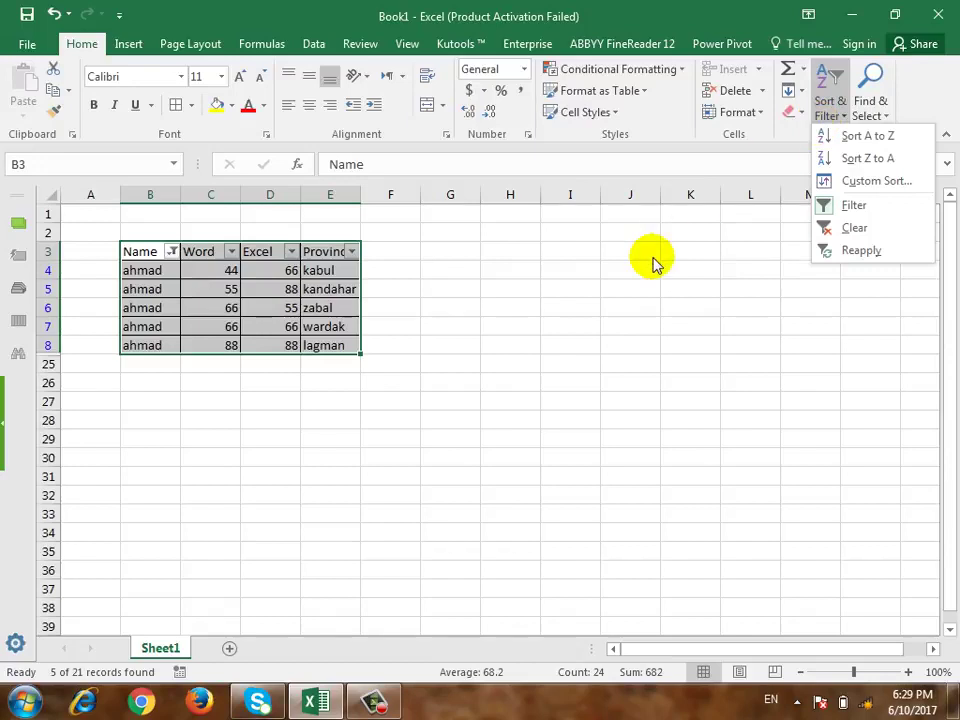
Step: Cancel a Name 'contains' filter, then apply Name does not contain '44'
click(174, 252)
click(174, 252)
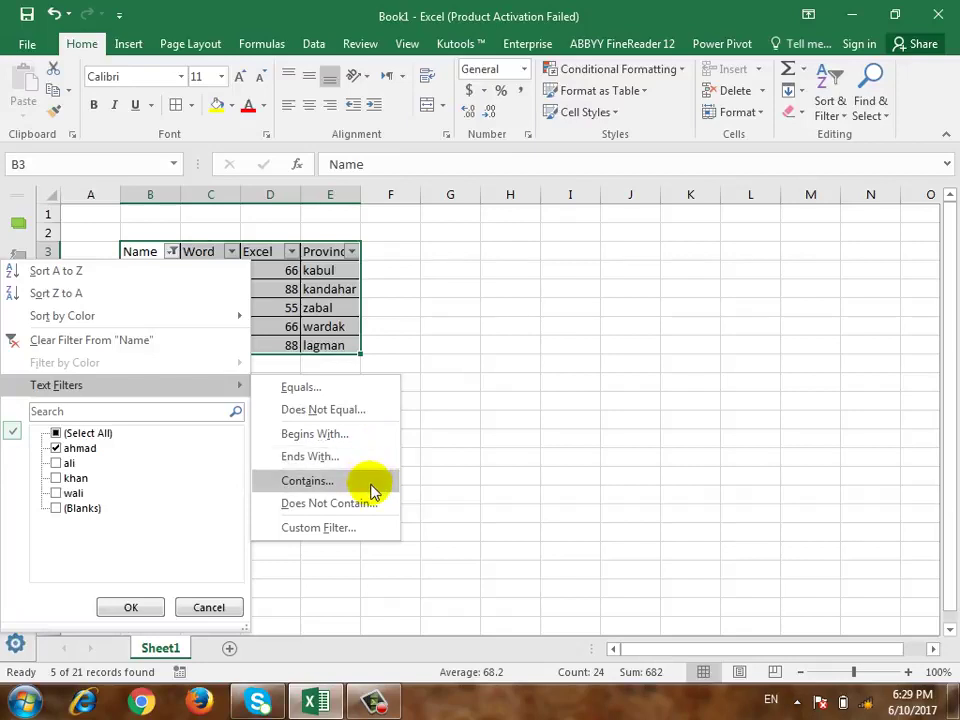
click(307, 481)
text(4)
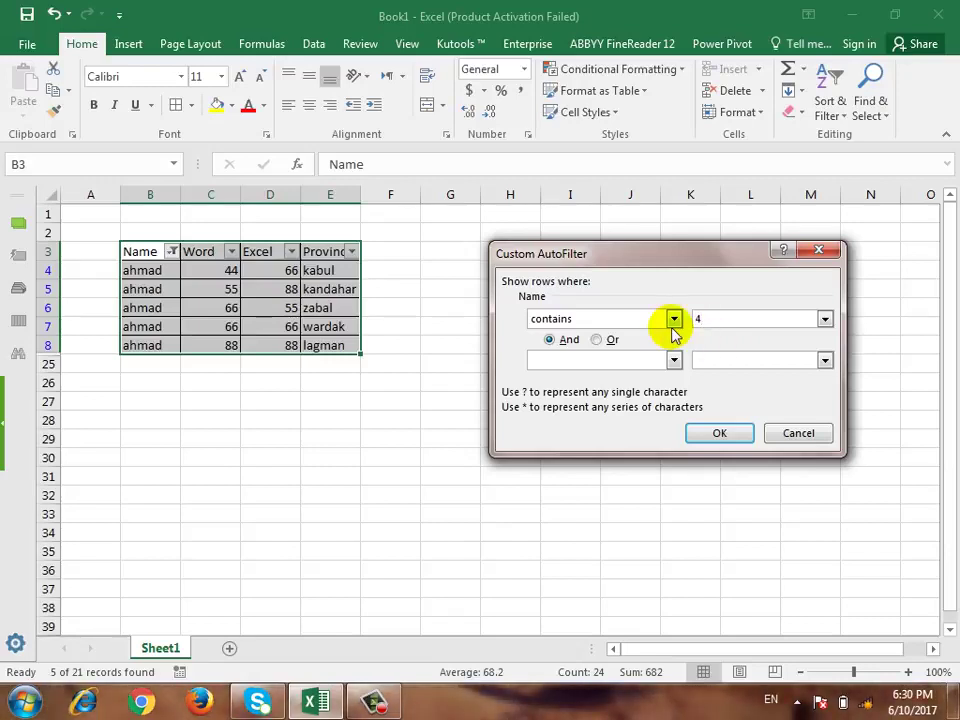
click(797, 427)
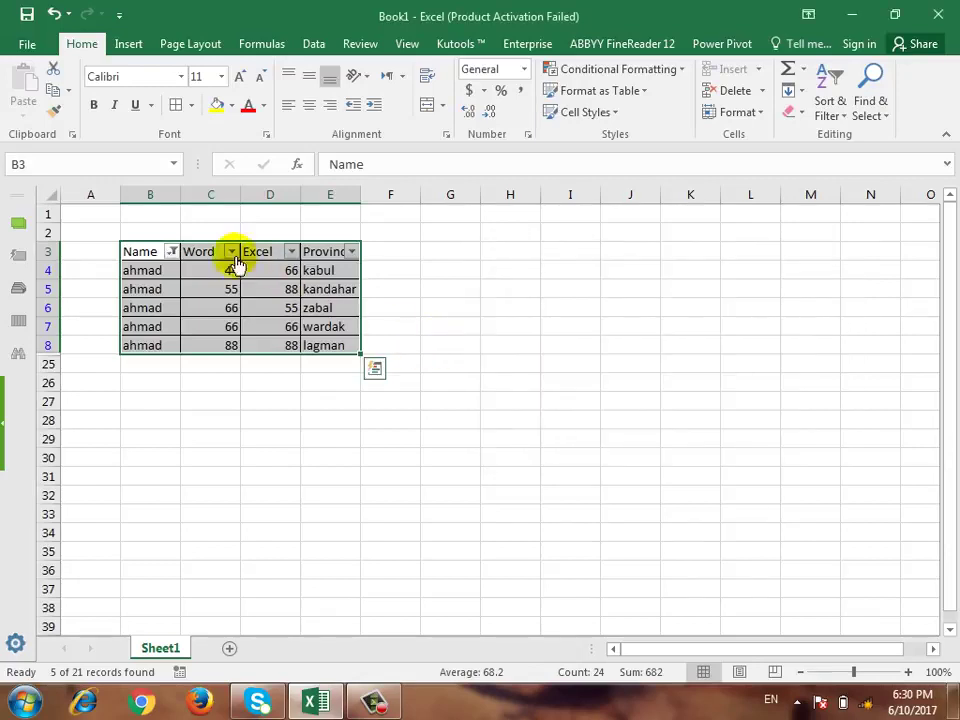
click(172, 251)
mouse_move(56, 385)
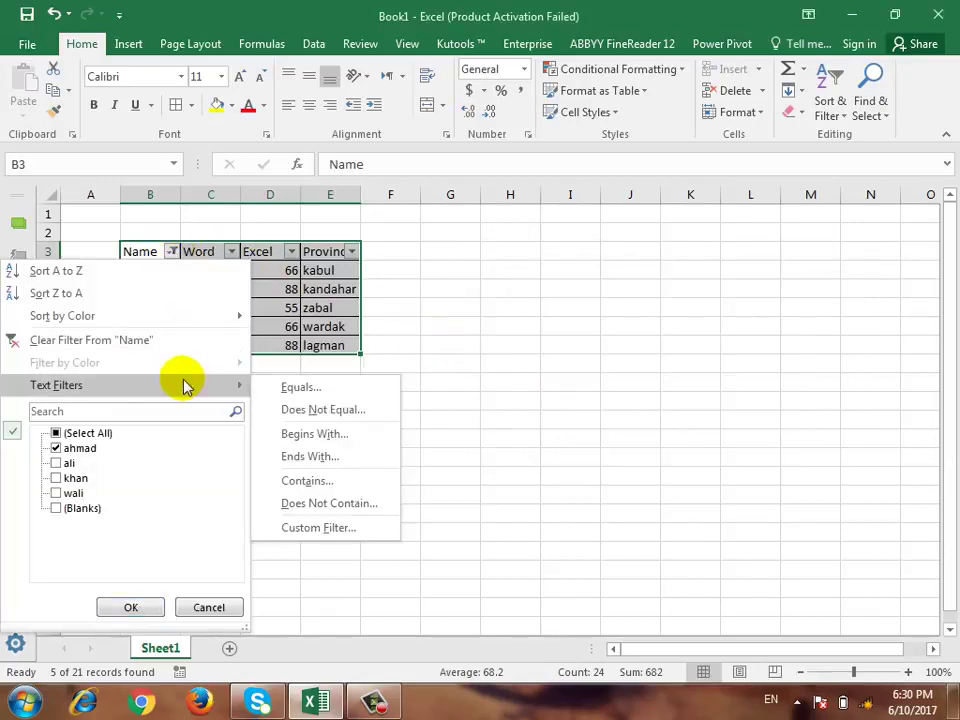
click(391, 511)
text(44)
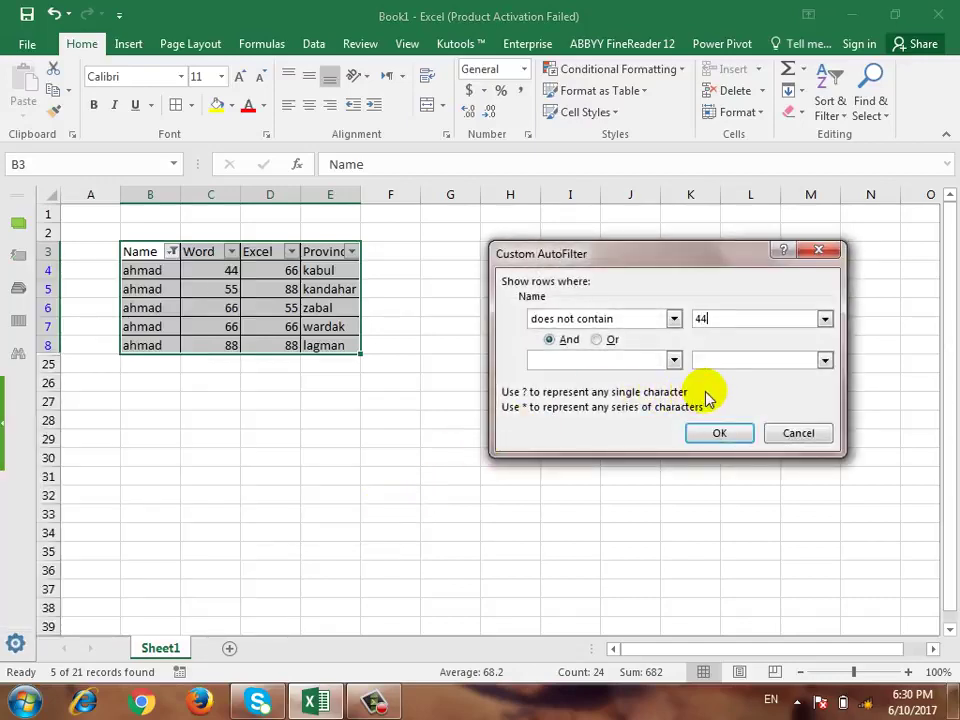
click(705, 435)
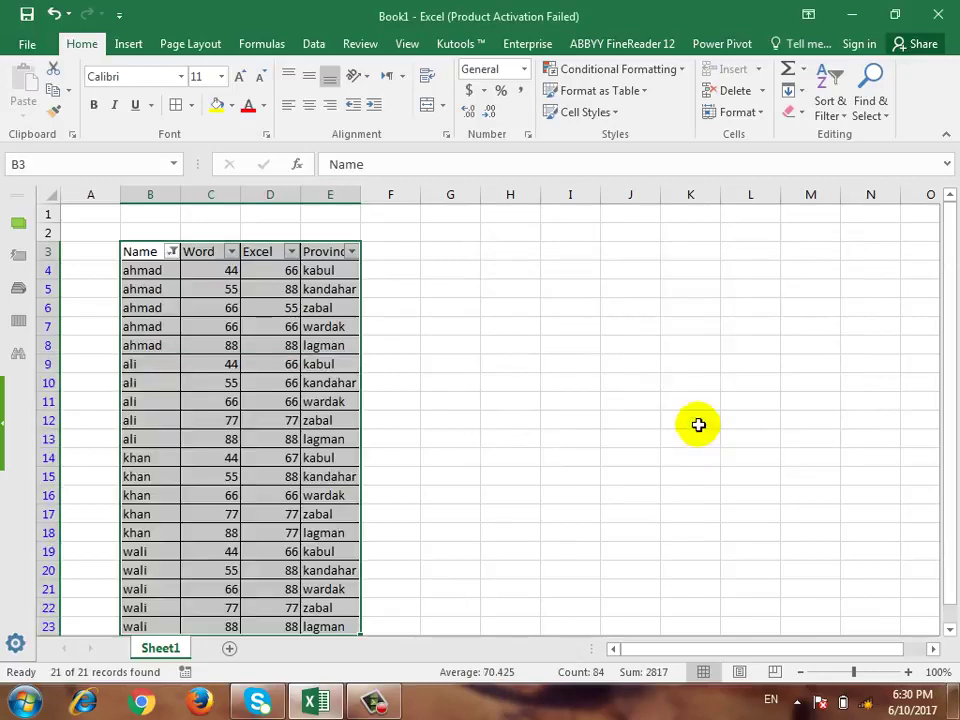
Step: Apply a Word does-not-equal 44 number filter, leaving 17 of 21 records
click(172, 251)
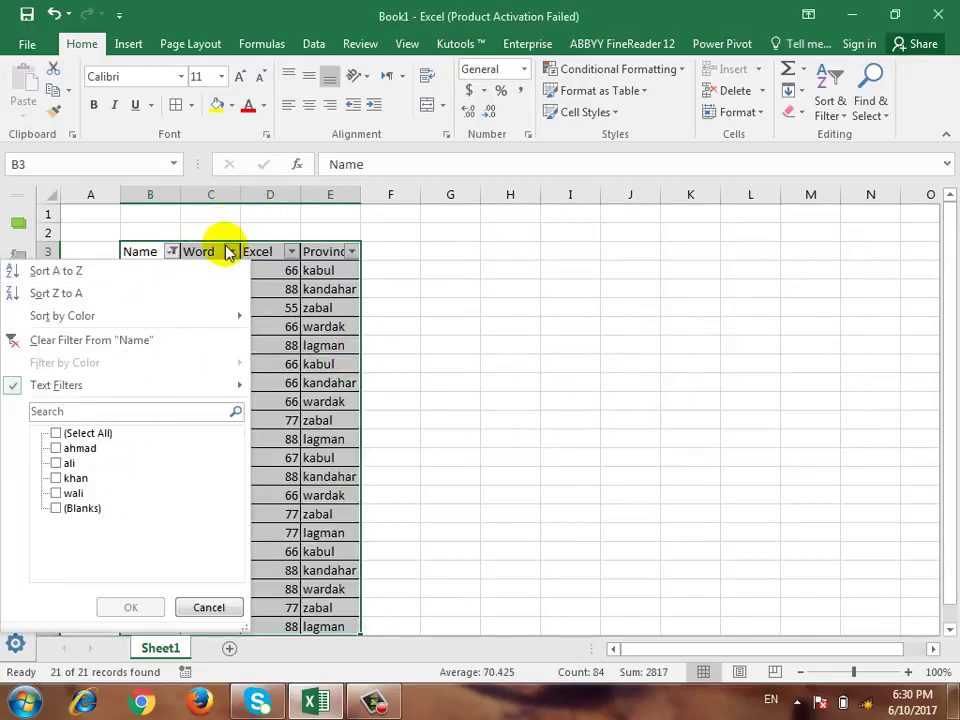
click(229, 251)
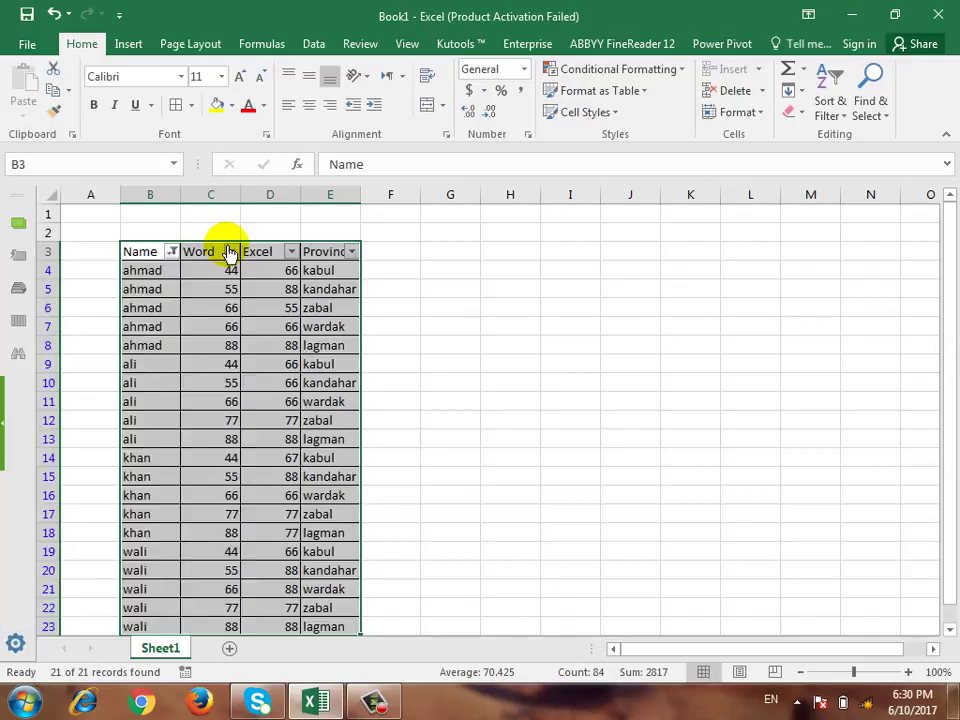
click(229, 251)
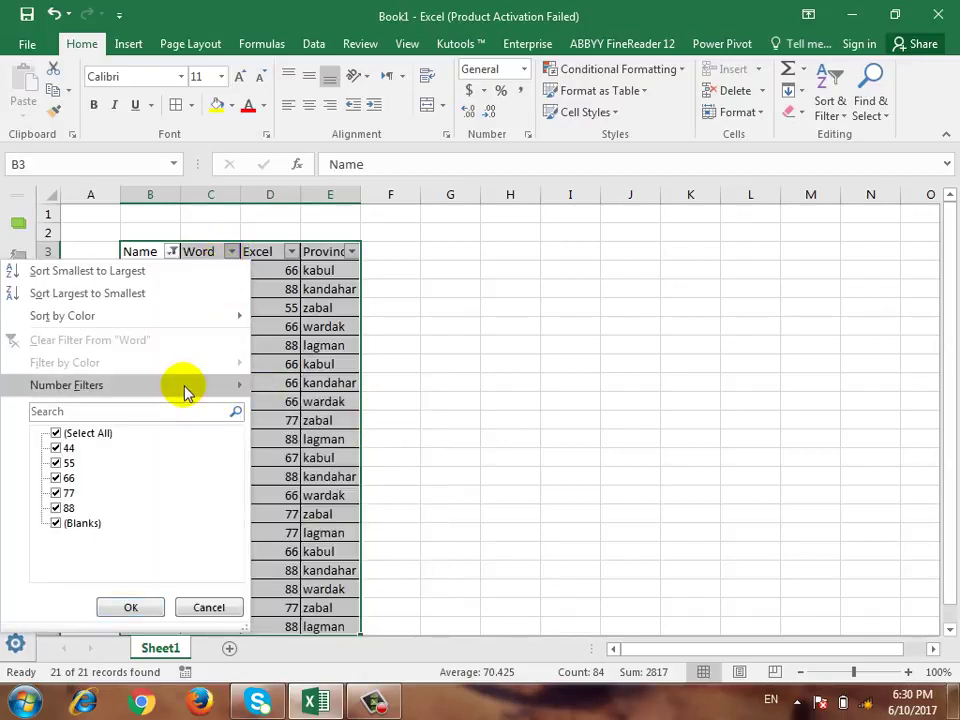
mouse_move(66, 385)
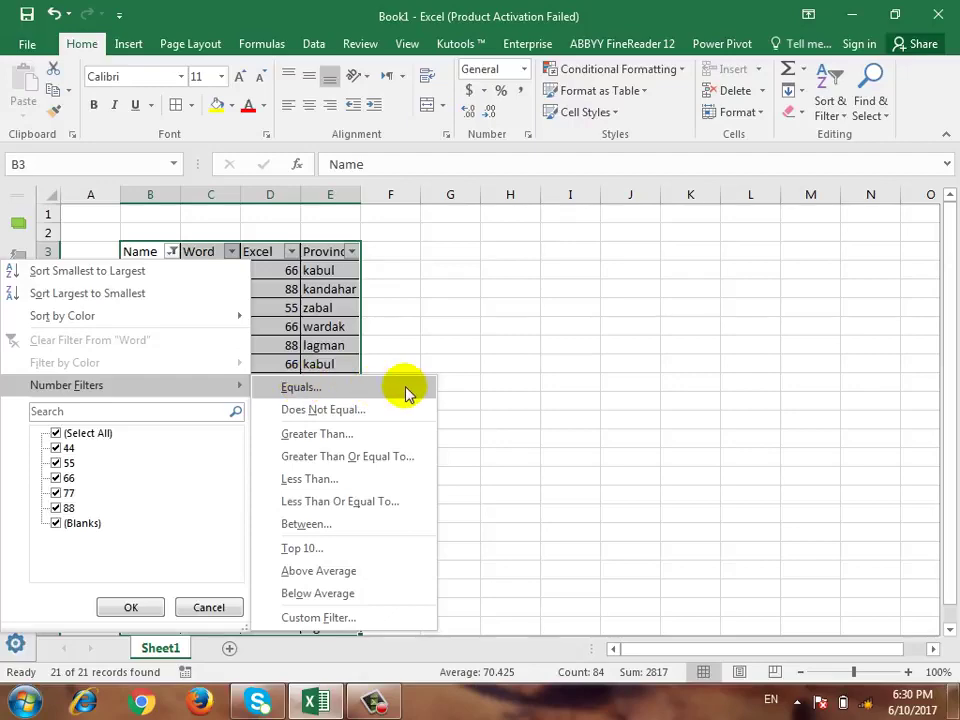
click(405, 389)
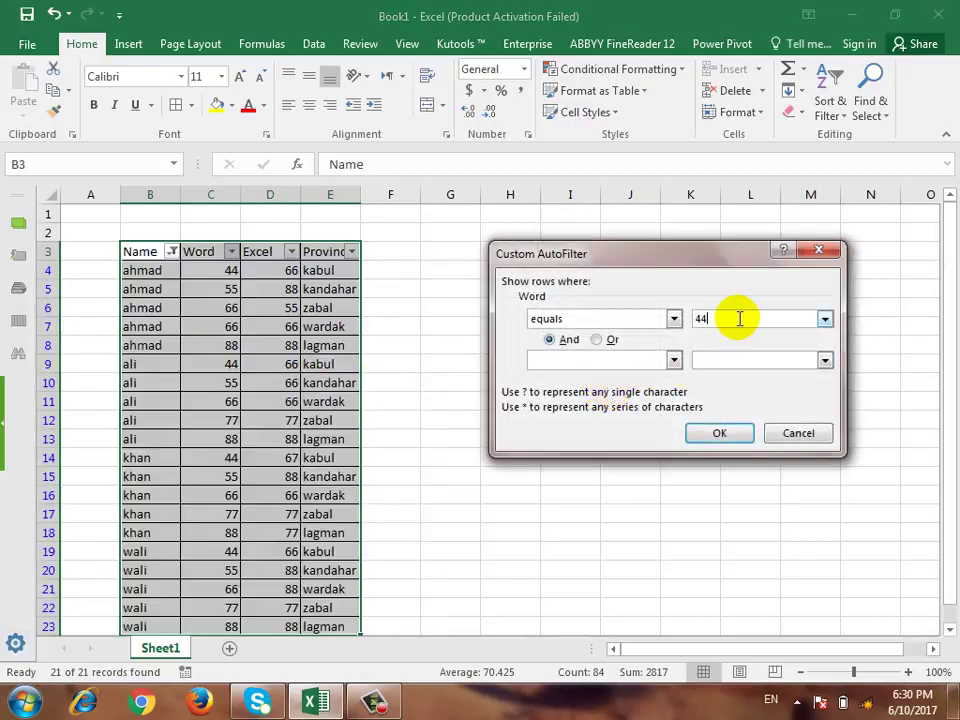
click(795, 435)
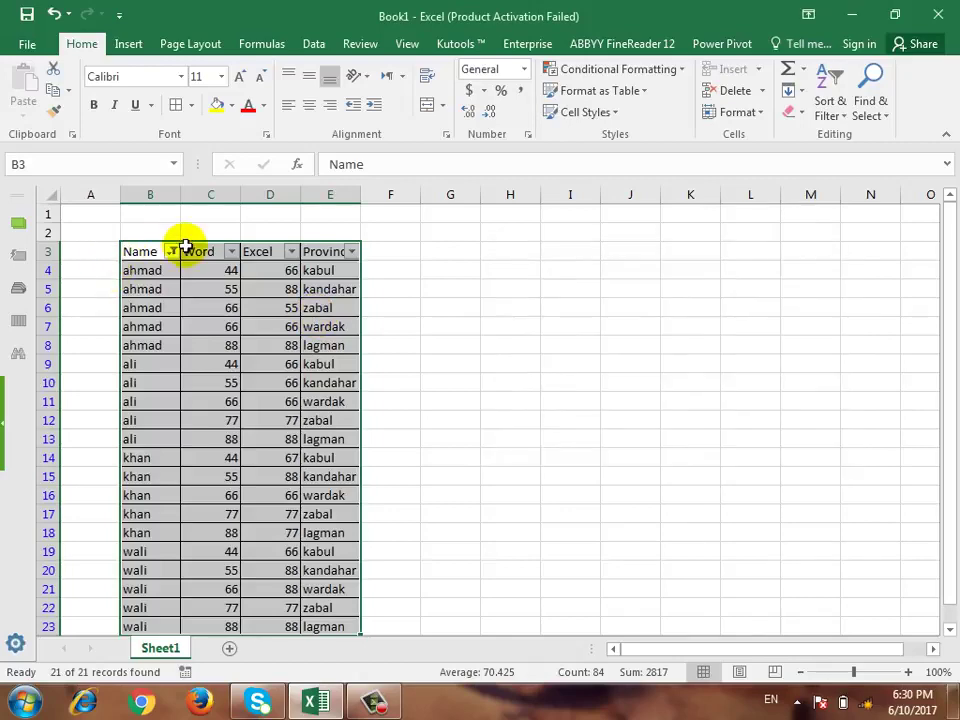
click(222, 246)
click(231, 252)
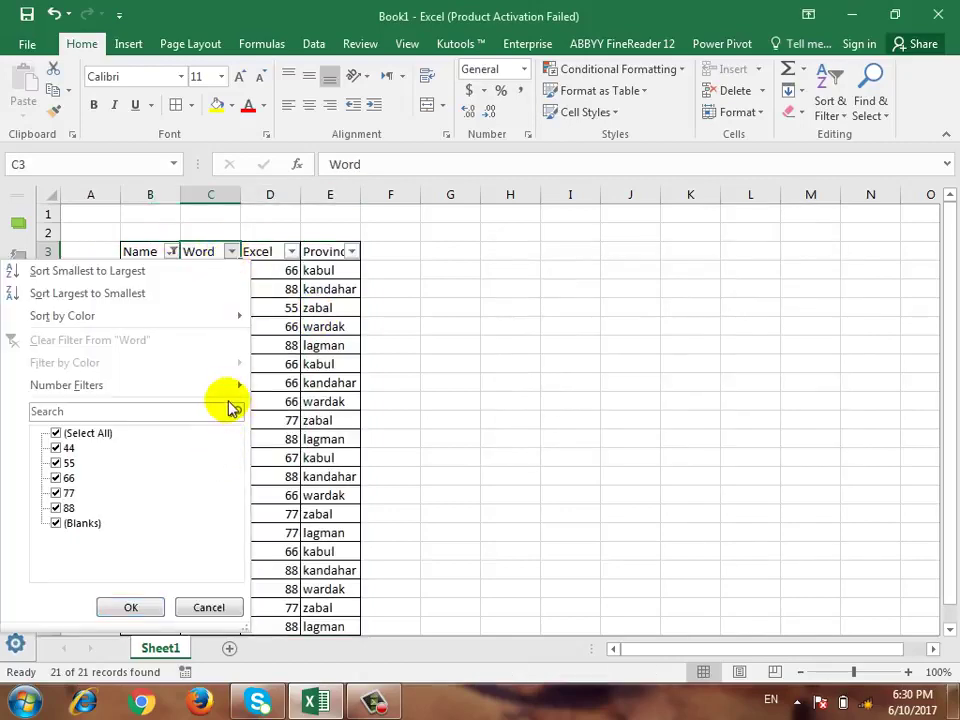
click(392, 418)
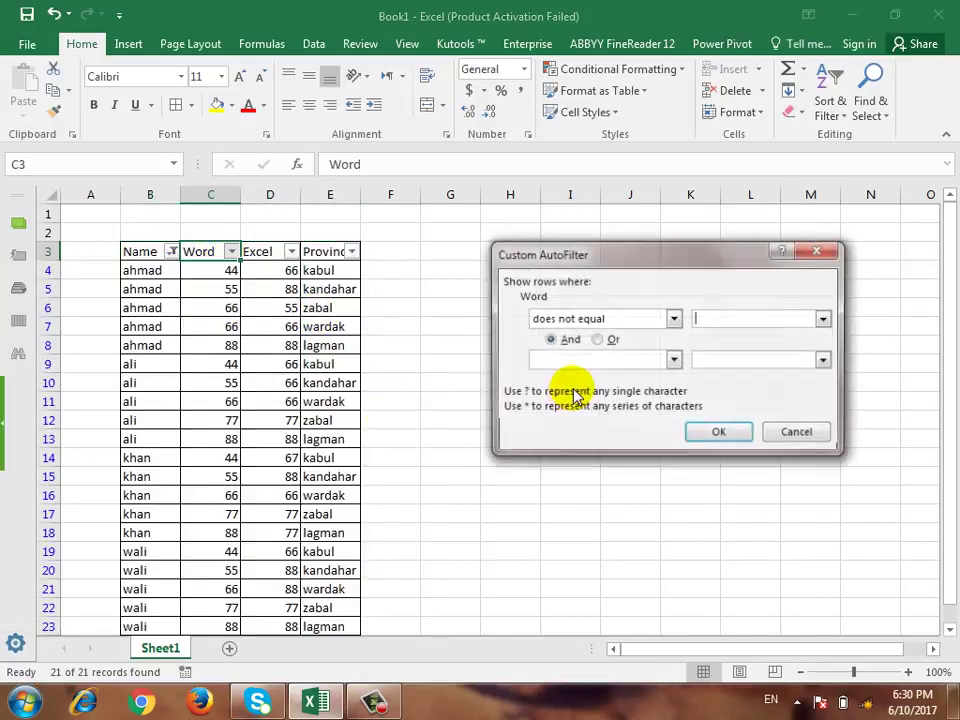
click(716, 433)
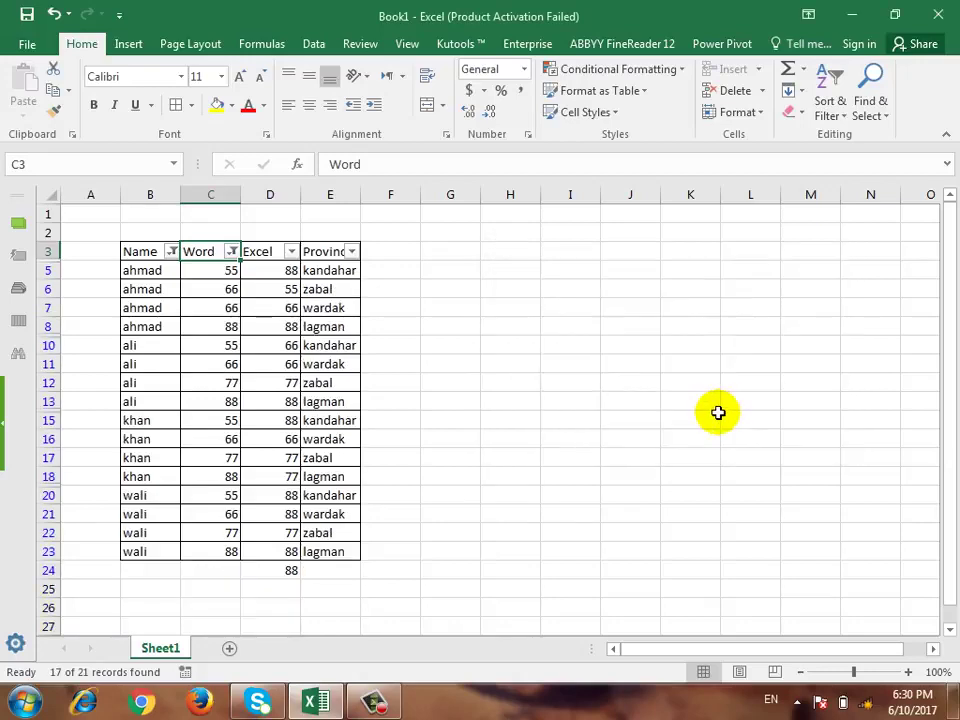
click(232, 251)
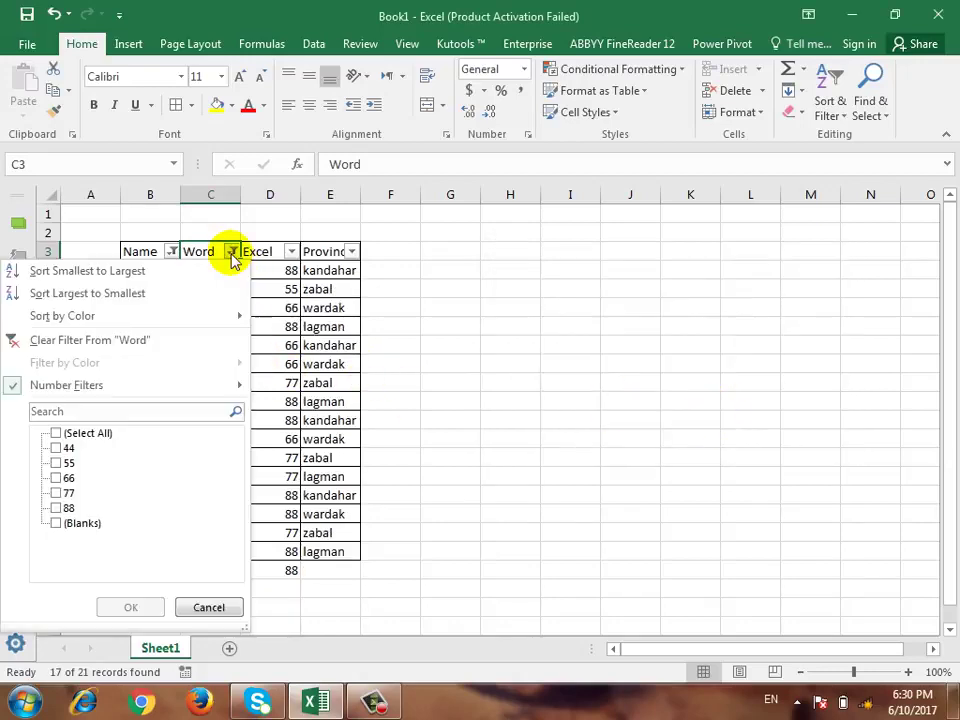
click(213, 345)
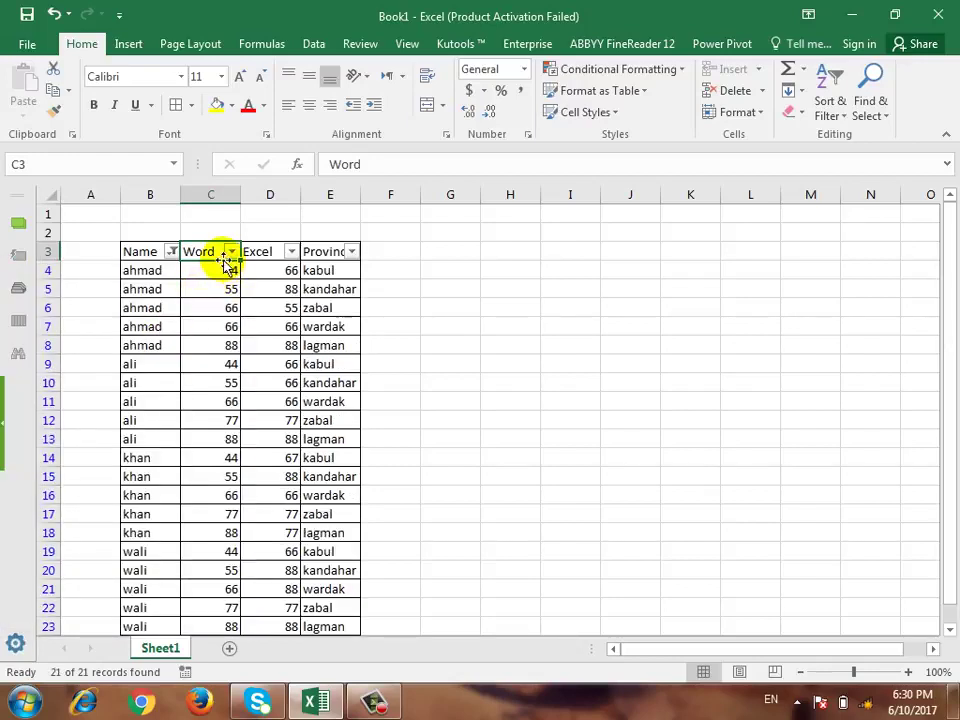
click(173, 252)
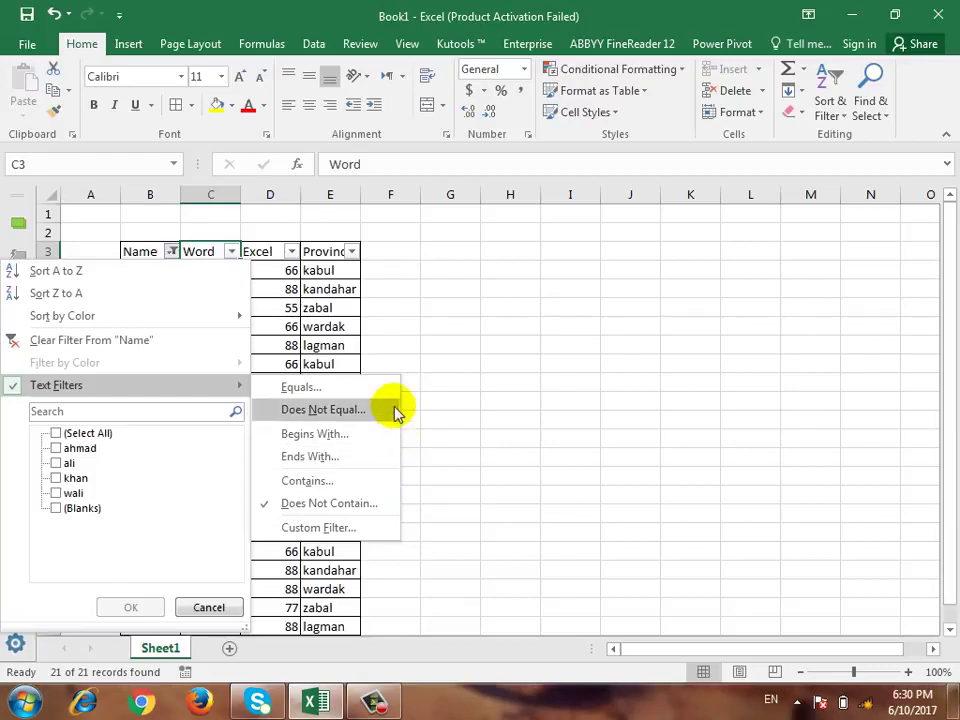
click(235, 251)
click(232, 251)
mouse_move(66, 385)
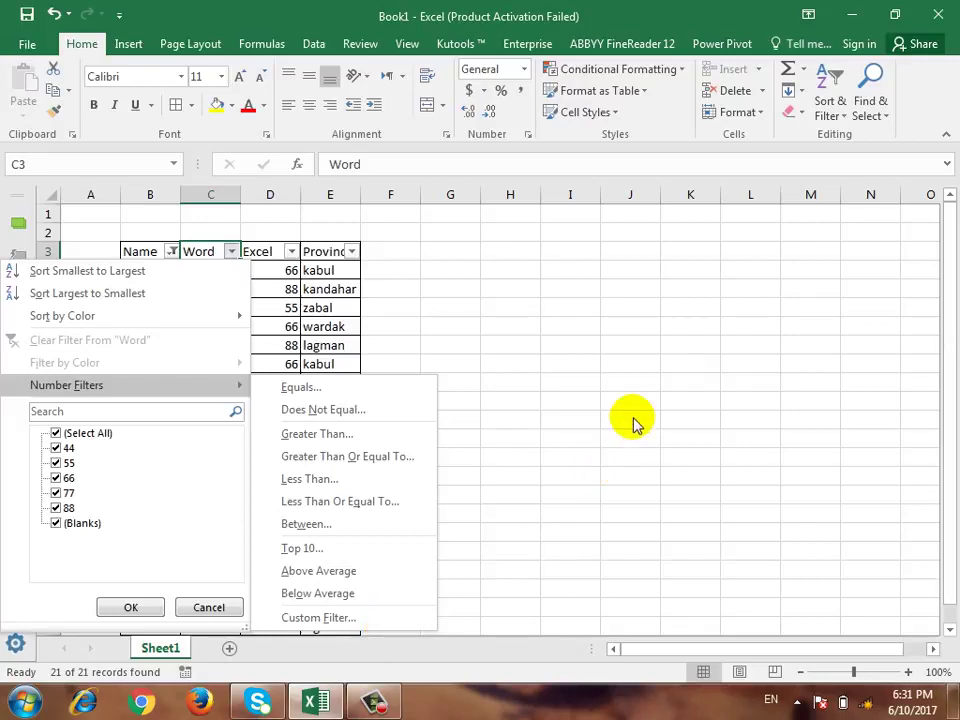
click(664, 276)
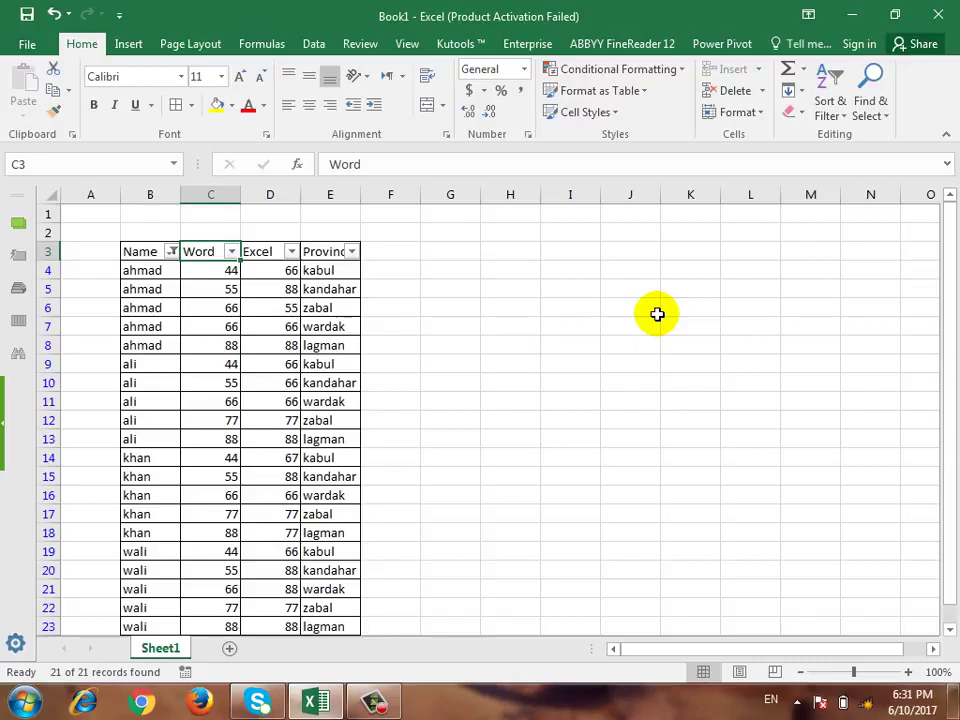
click(830, 110)
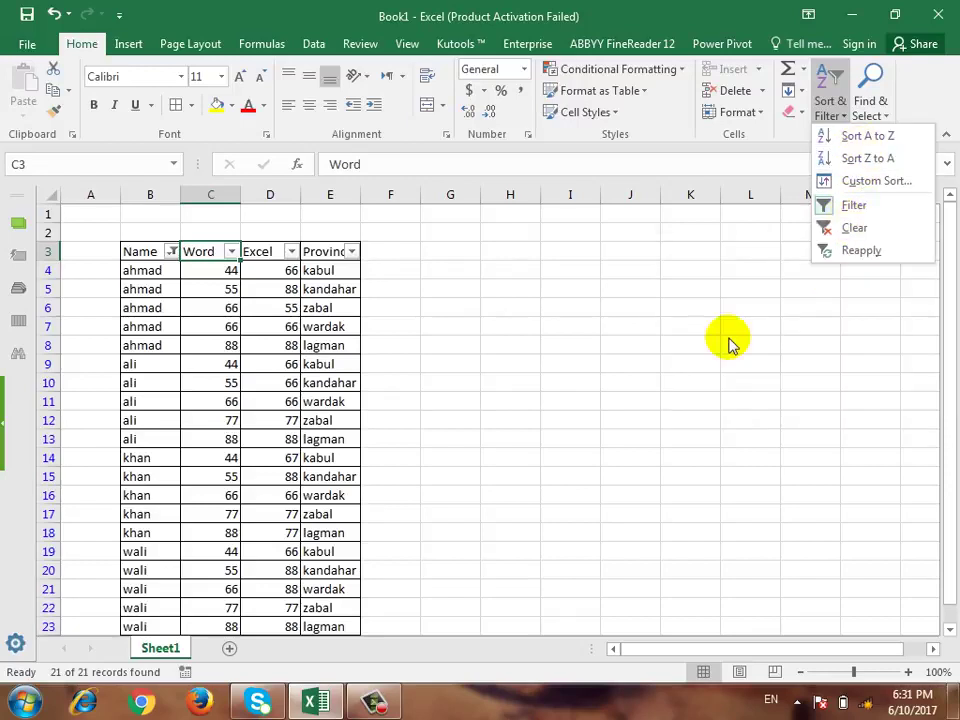
click(509, 458)
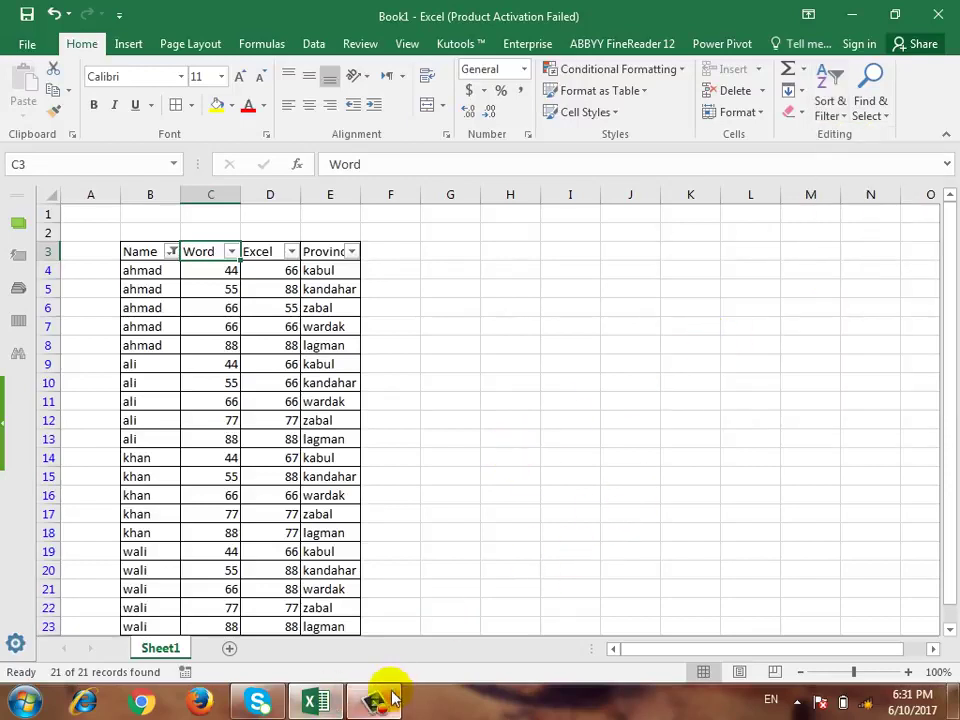